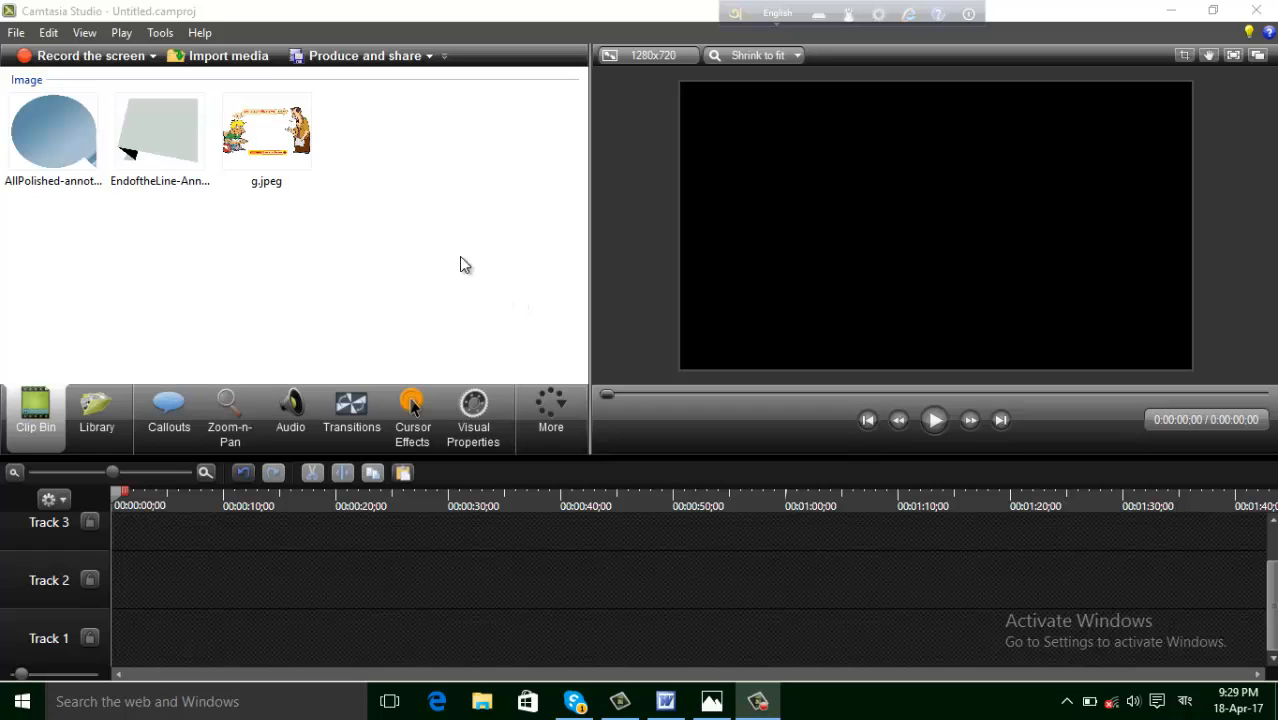
Place the g.jpeg image from the media bin at the start of Track 1.
{"action": "left_click", "coordinate": [146, 140]}
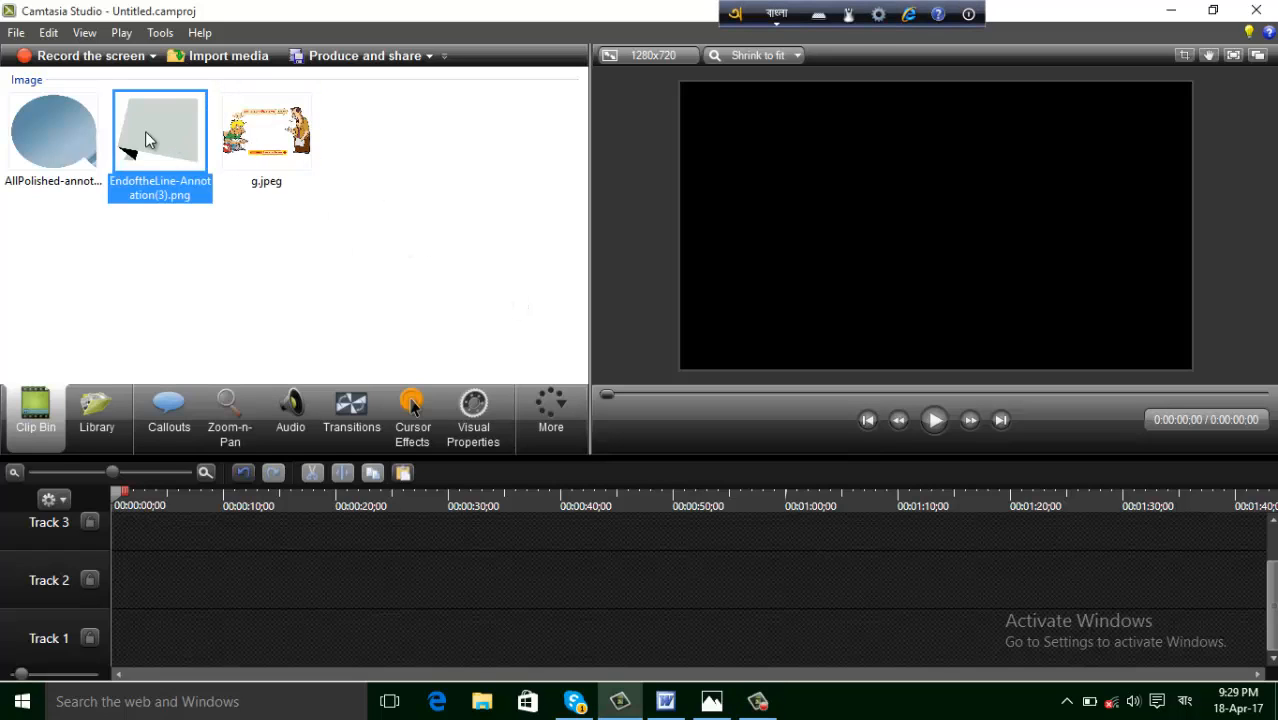
{"action": "key", "text": "Left"}
{"action": "left_click", "coordinate": [270, 140]}
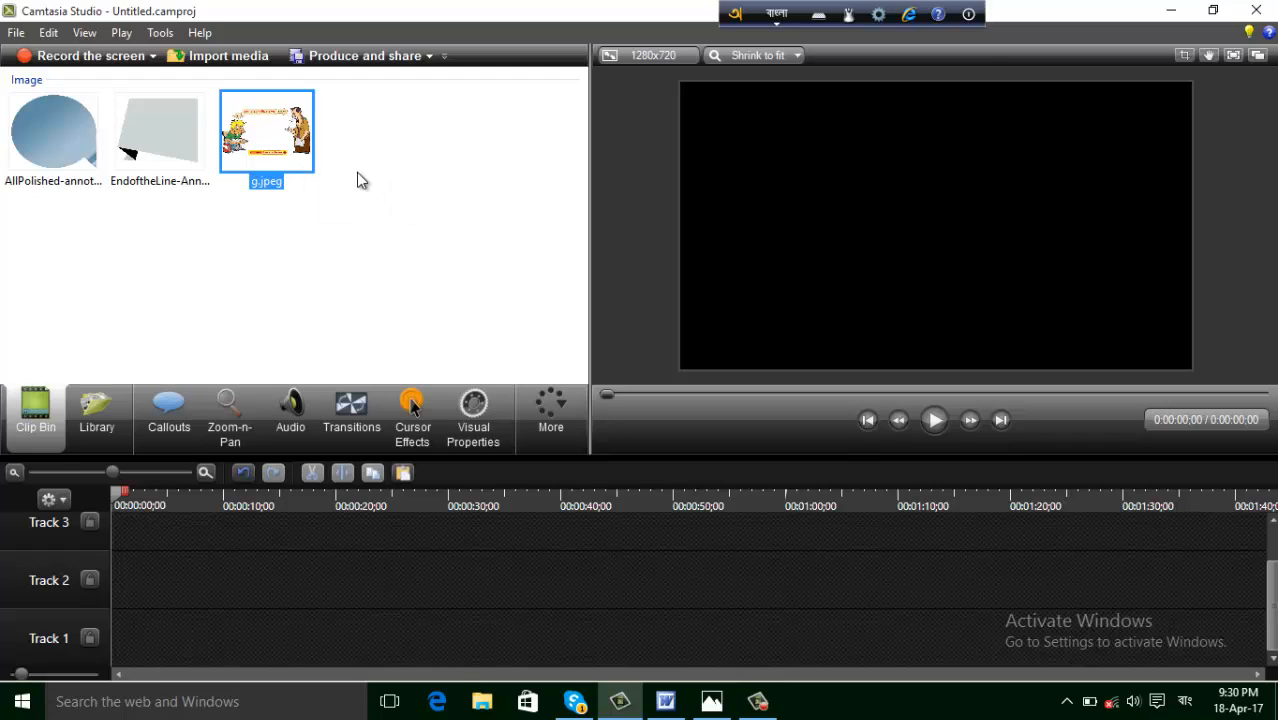
{"action": "left_click_drag", "start_coordinate": [318, 186], "coordinate": [178, 629]}
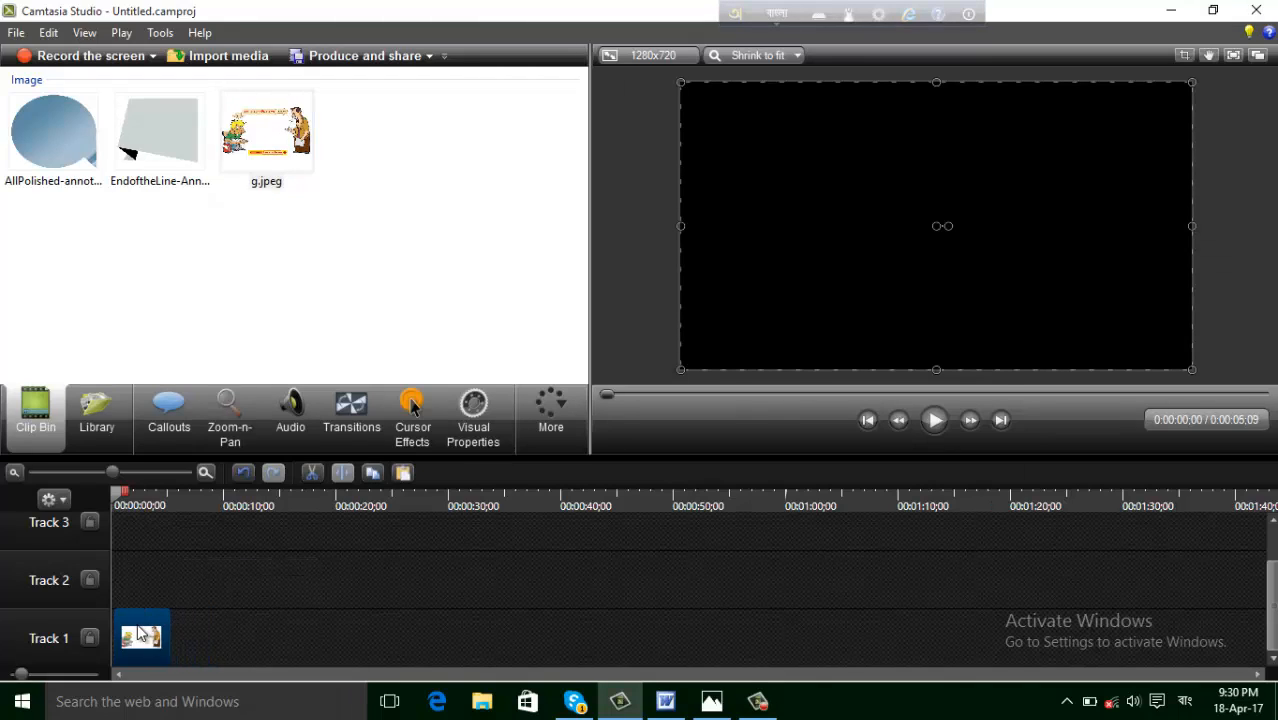
Switch to Photos to examine g.jpeg at full size, and return to Camtasia Studio.
{"action": "left_click", "coordinate": [711, 701]}
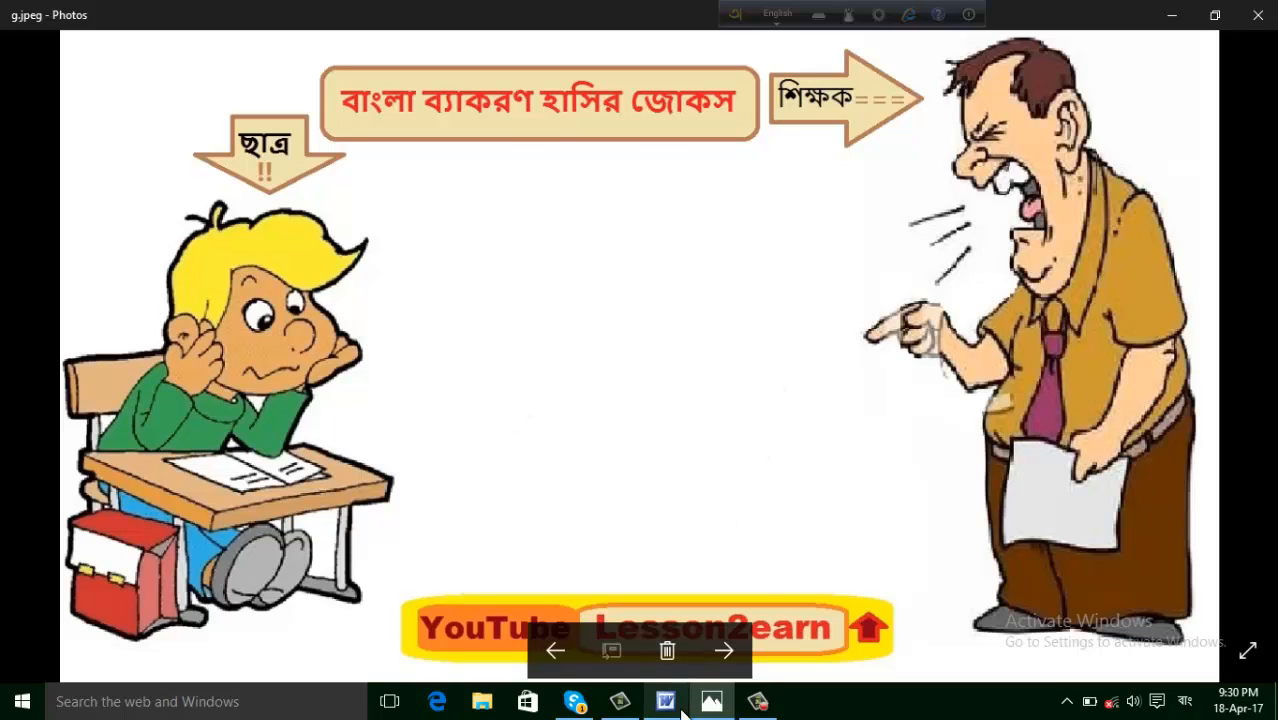
{"action": "mouse_move", "coordinate": [688, 705]}
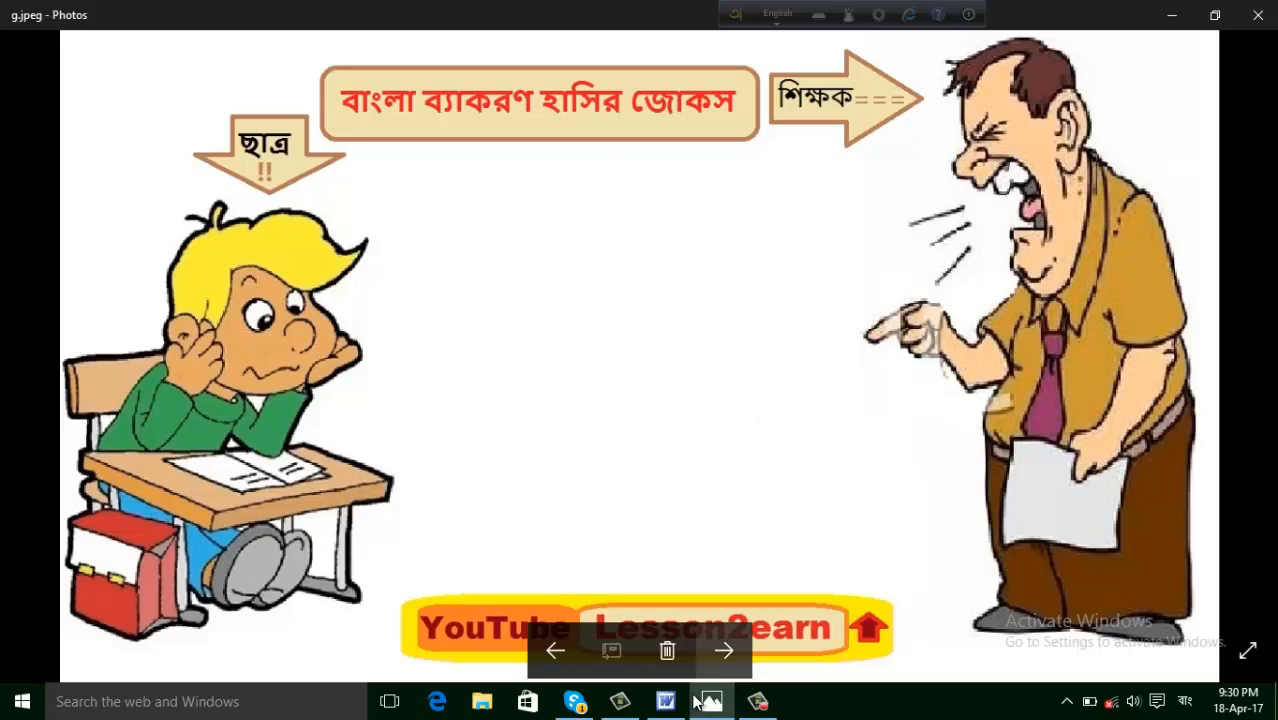
{"action": "left_click", "coordinate": [632, 709]}
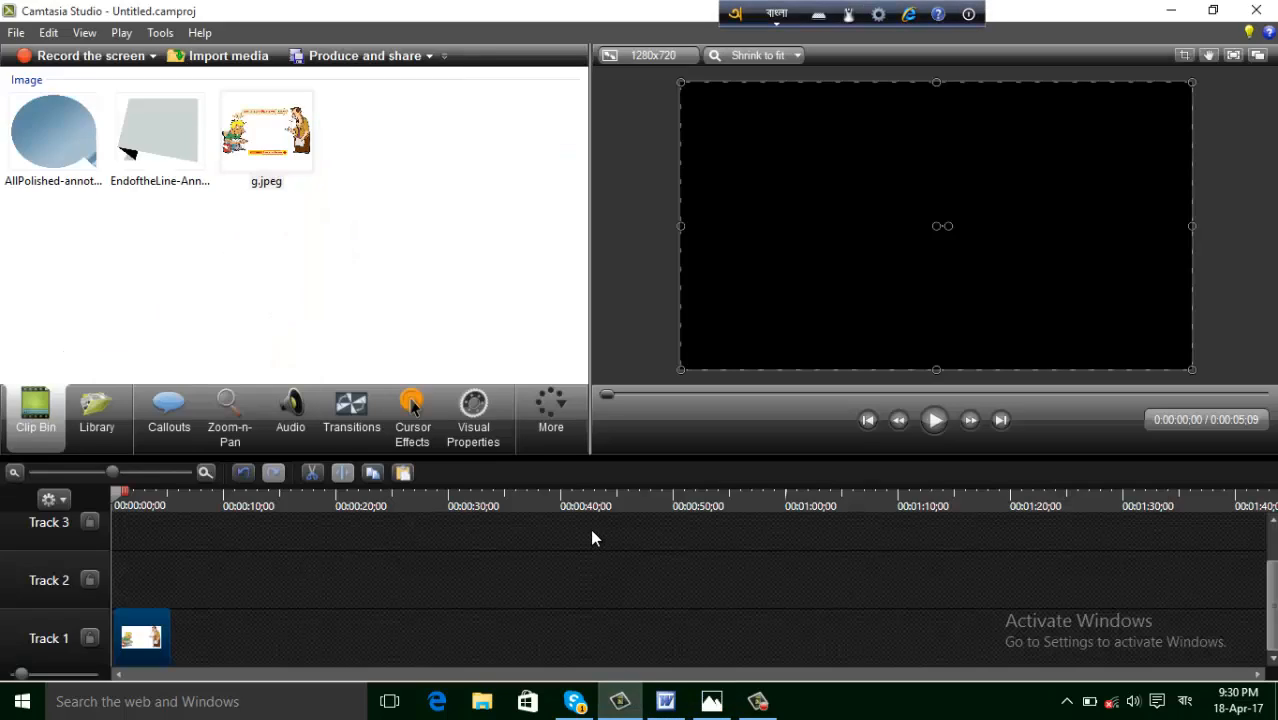
Extend the g.jpeg clip on Track 1 to about 1 min 37 s, starting at time zero.
{"action": "left_click", "coordinate": [265, 137]}
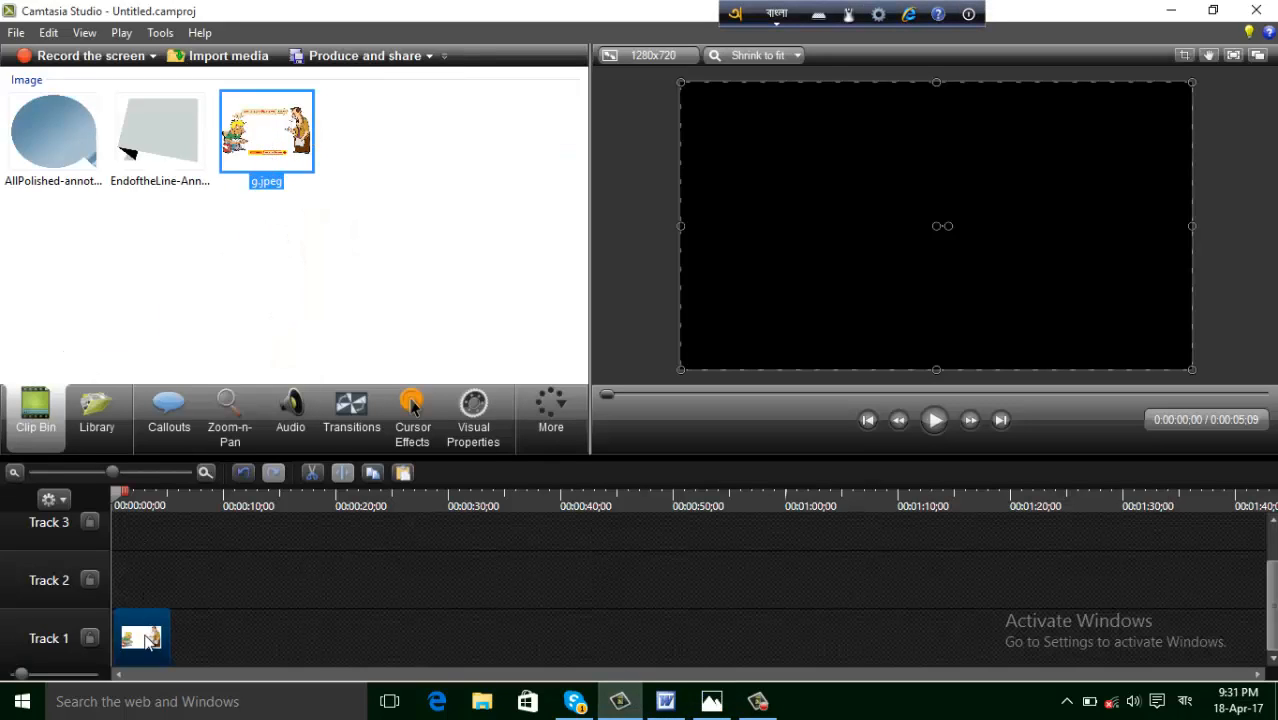
{"action": "left_click_drag", "start_coordinate": [170, 640], "coordinate": [1145, 640]}
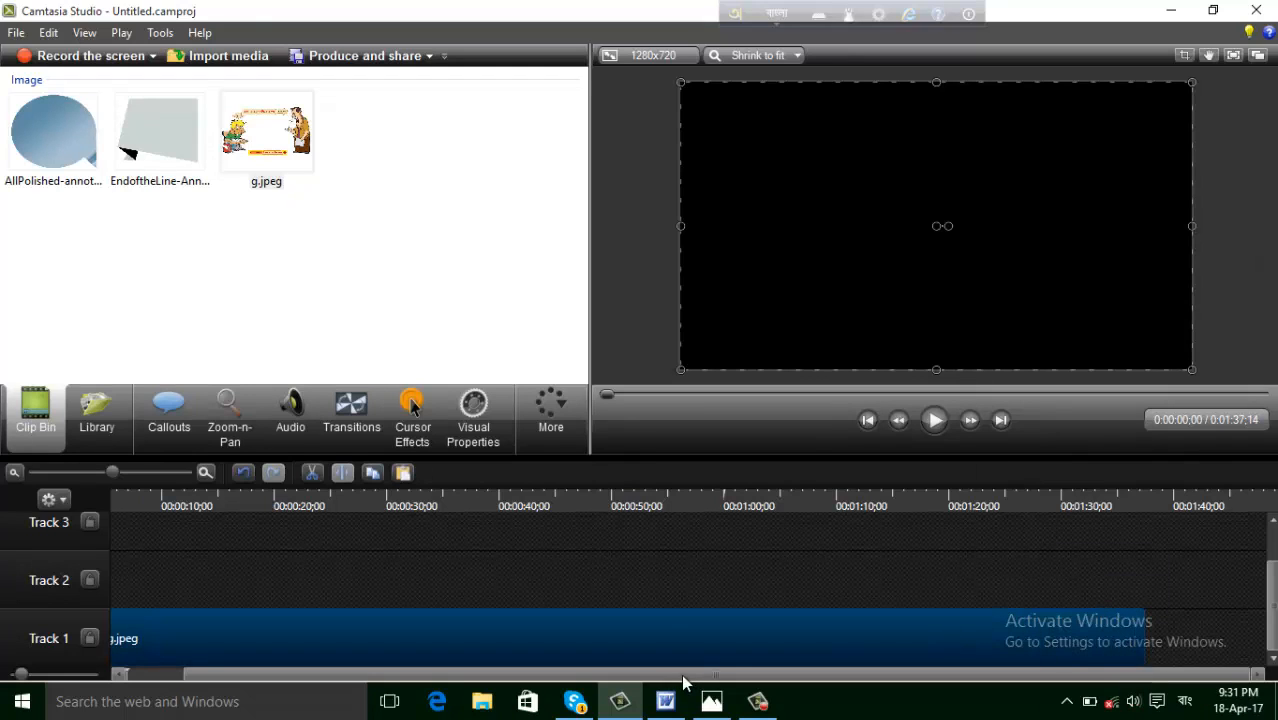
{"action": "left_click_drag", "start_coordinate": [685, 676], "coordinate": [633, 678]}
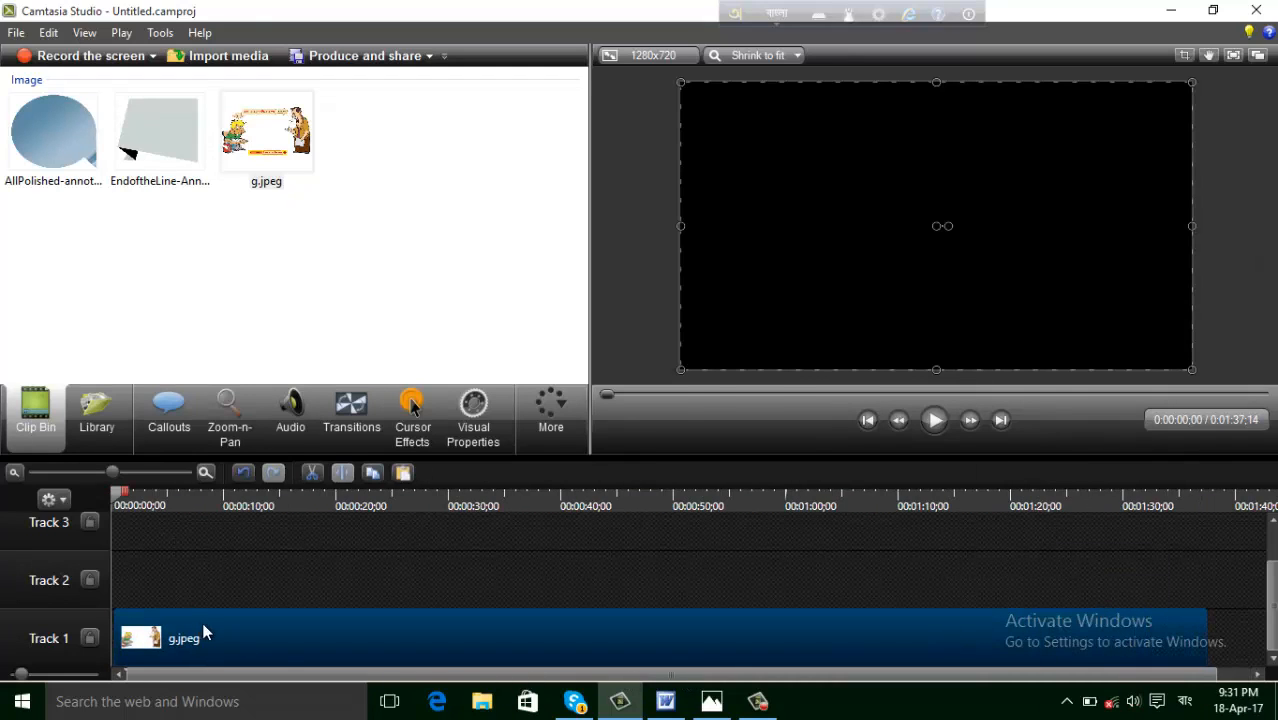
{"action": "left_click_drag", "start_coordinate": [202, 627], "coordinate": [169, 620]}
{"action": "left_click", "coordinate": [58, 155]}
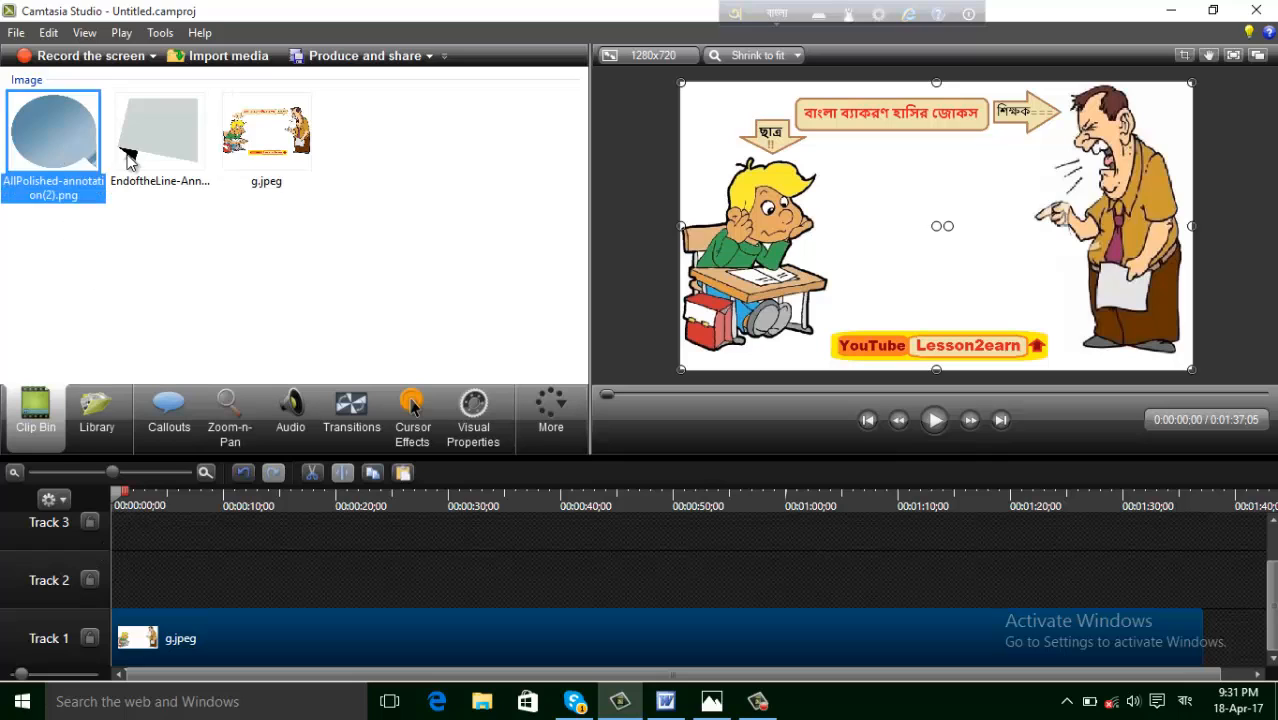
{"action": "left_click", "coordinate": [136, 158]}
{"action": "left_click", "coordinate": [62, 152]}
{"action": "left_click", "coordinate": [124, 152]}
{"action": "left_click", "coordinate": [80, 148]}
{"action": "left_click", "coordinate": [150, 156]}
{"action": "left_click", "coordinate": [82, 148]}
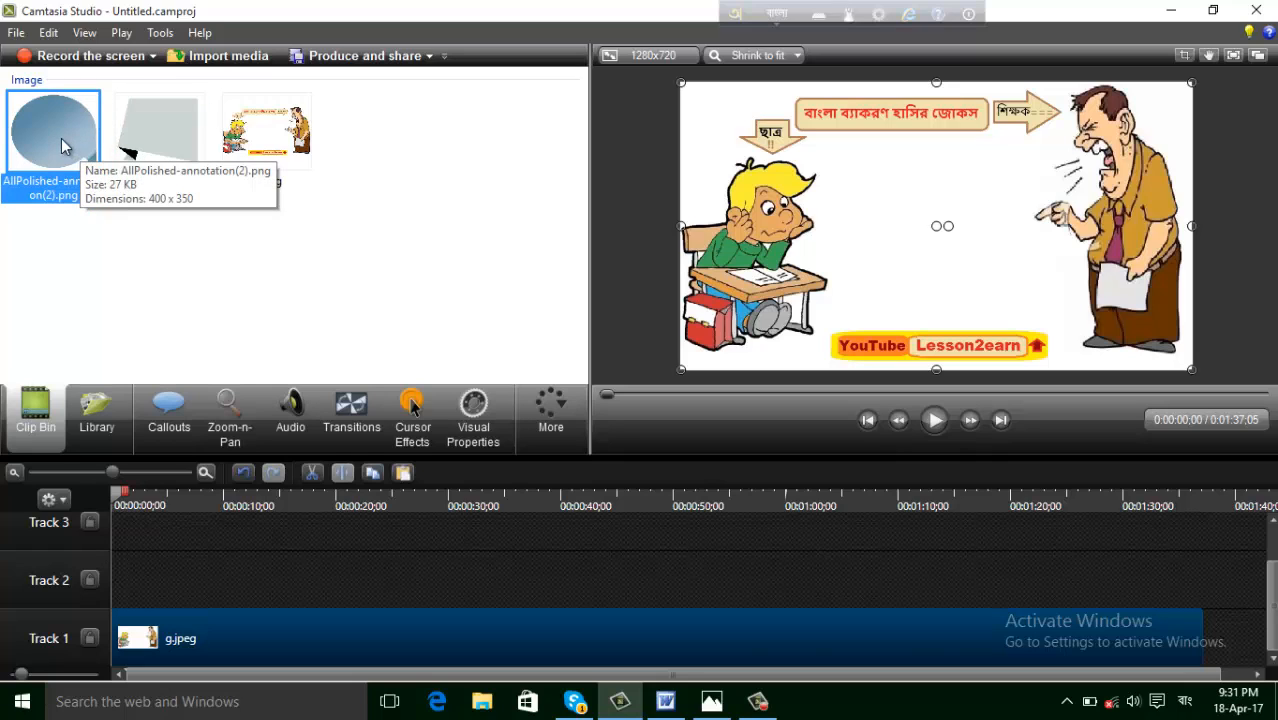
Examine the callout assets in the library's Theme - Crimson Complex folder, and return to the project's media clips.
{"action": "left_click", "coordinate": [115, 428]}
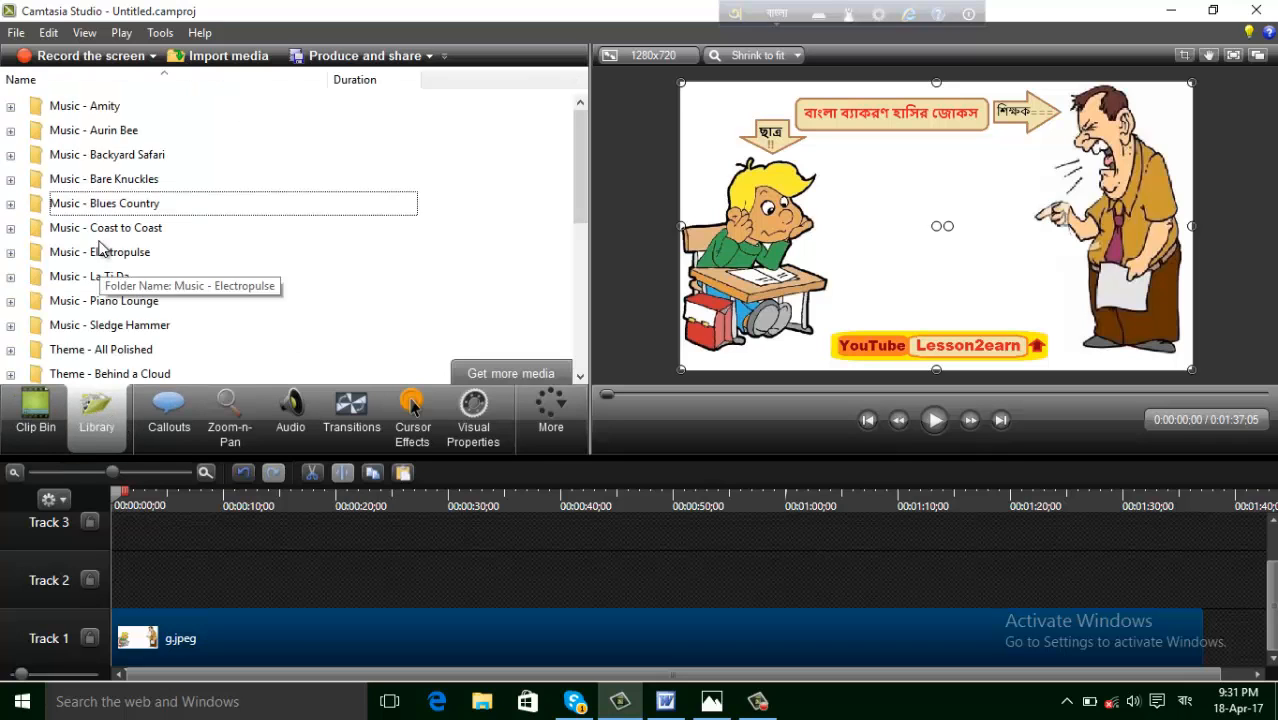
{"action": "scroll", "coordinate": [40, 245], "scroll_direction": "down", "scroll_amount": 3}
{"action": "left_click", "coordinate": [10, 252]}
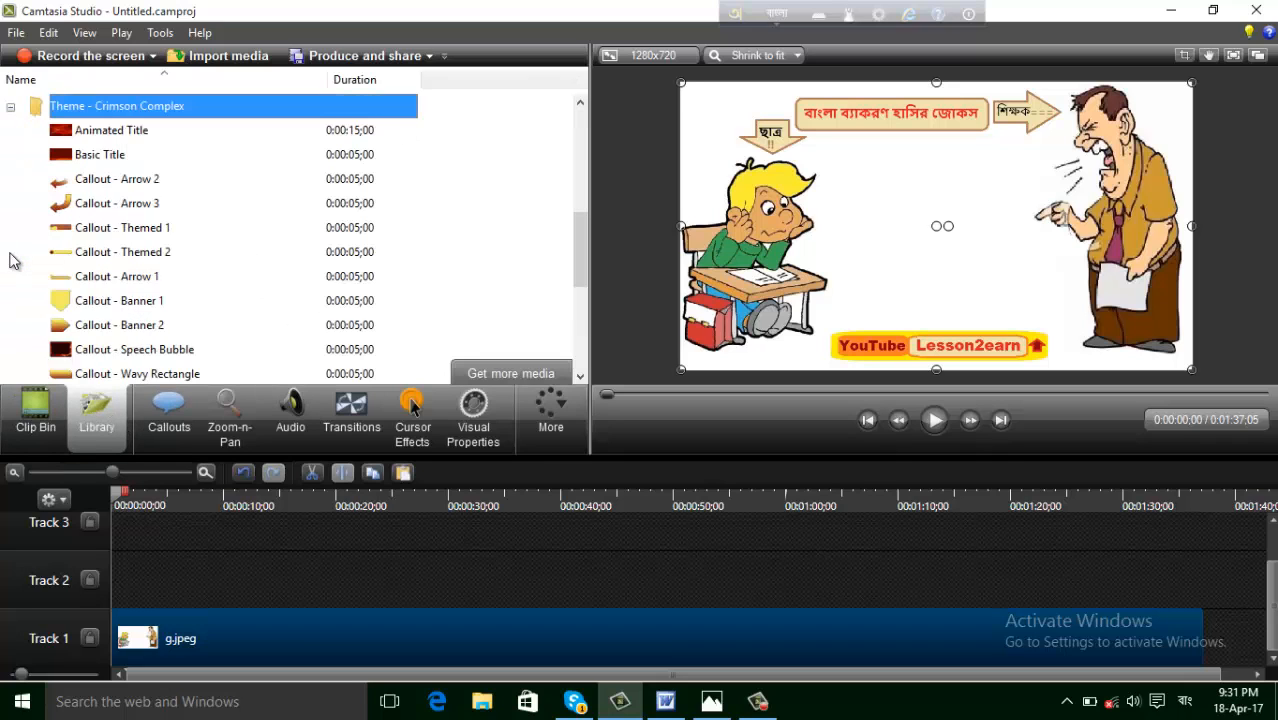
{"action": "scroll", "coordinate": [122, 184], "scroll_direction": "down", "scroll_amount": 2}
{"action": "left_click", "coordinate": [122, 182]}
{"action": "left_click", "coordinate": [120, 157]}
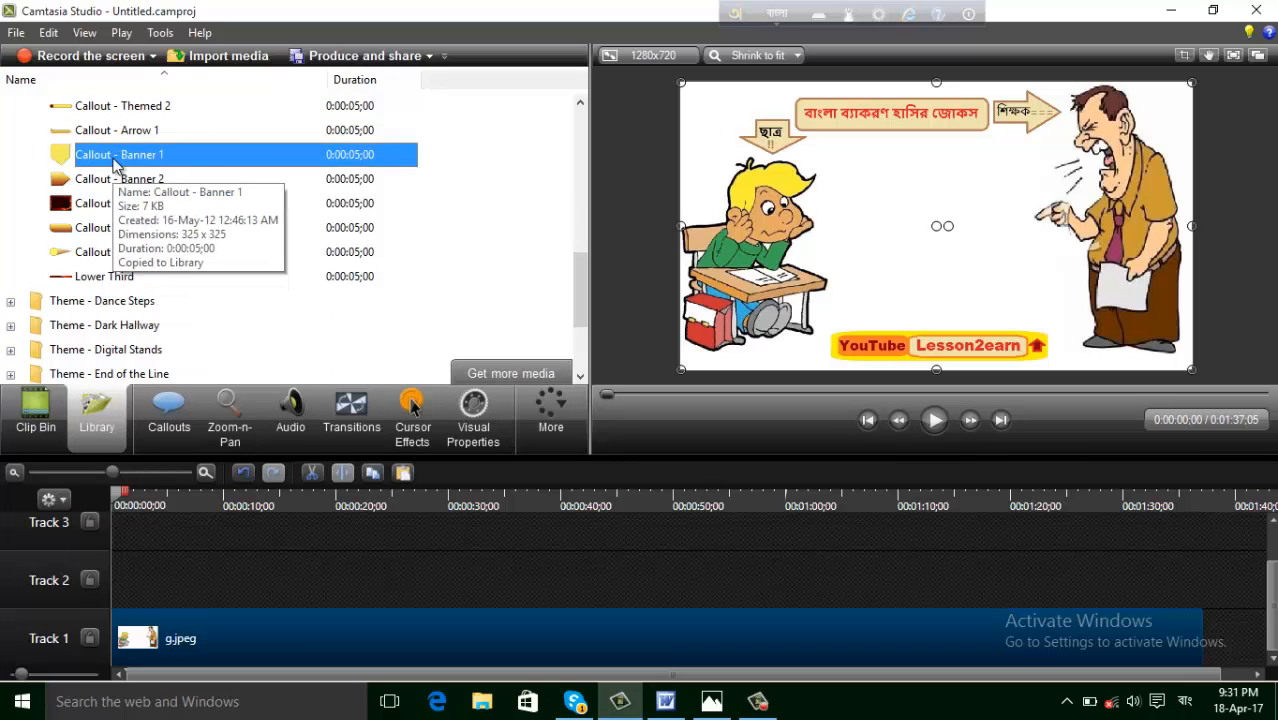
{"action": "left_click", "coordinate": [124, 134]}
{"action": "left_click_drag", "start_coordinate": [112, 131], "coordinate": [140, 146]}
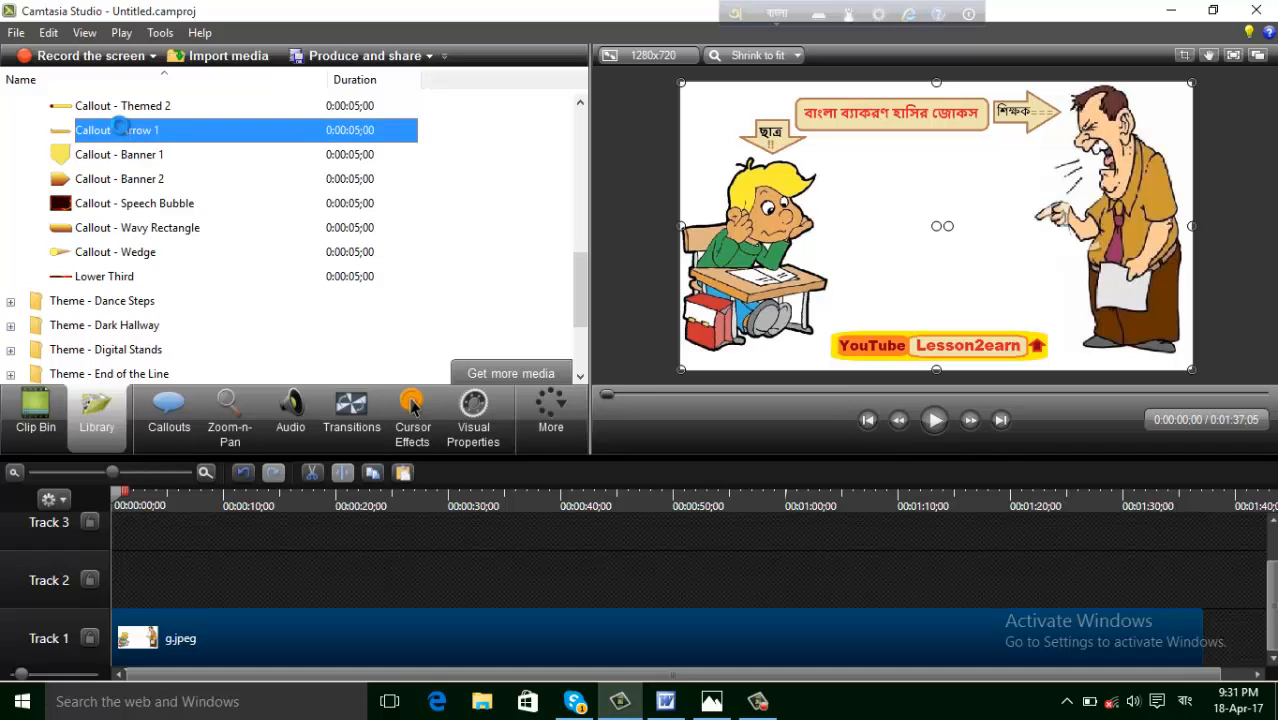
{"action": "scroll", "coordinate": [133, 168], "scroll_direction": "up", "scroll_amount": 3}
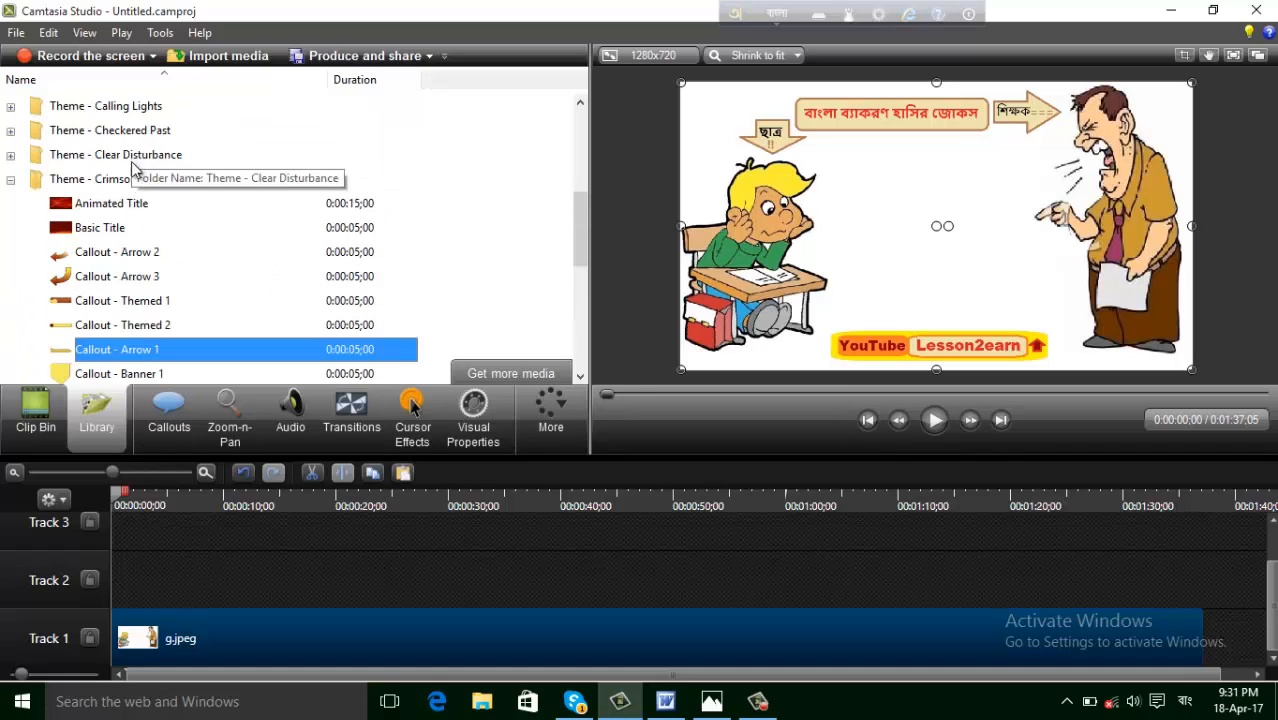
{"action": "left_click", "coordinate": [10, 179]}
{"action": "left_click", "coordinate": [27, 187]}
{"action": "left_click", "coordinate": [52, 398]}
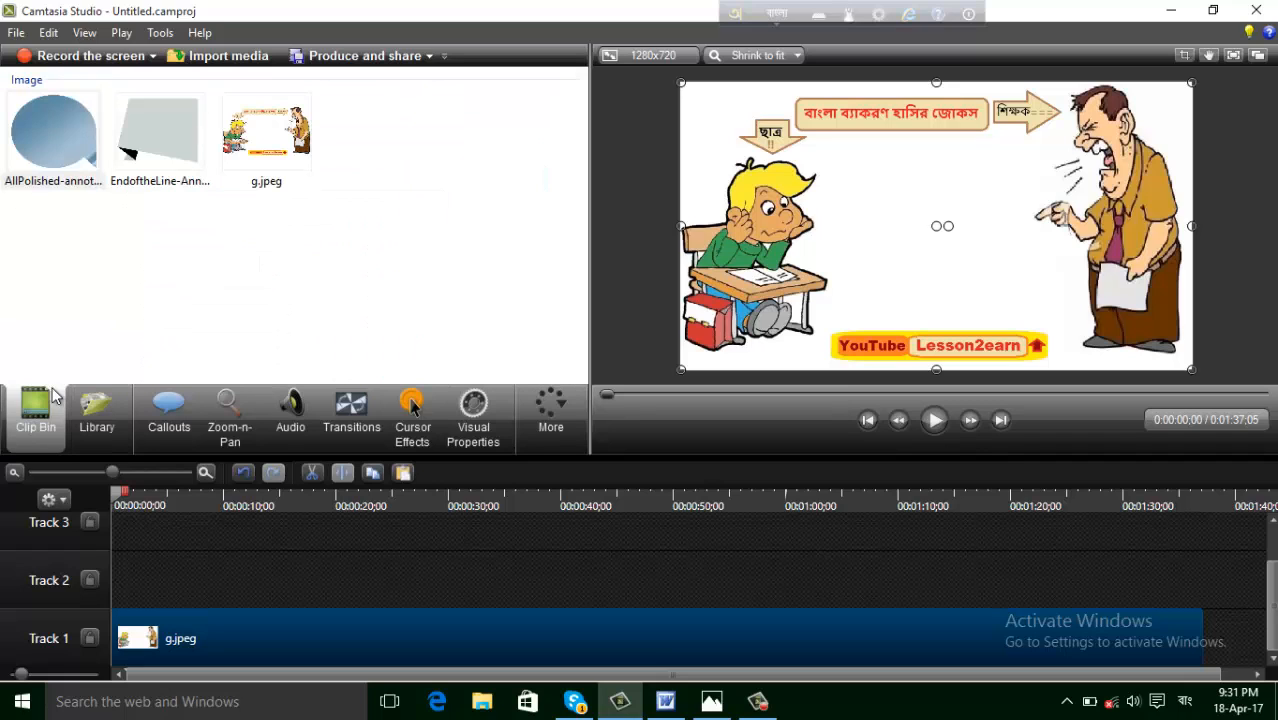
{"action": "left_click", "coordinate": [56, 145]}
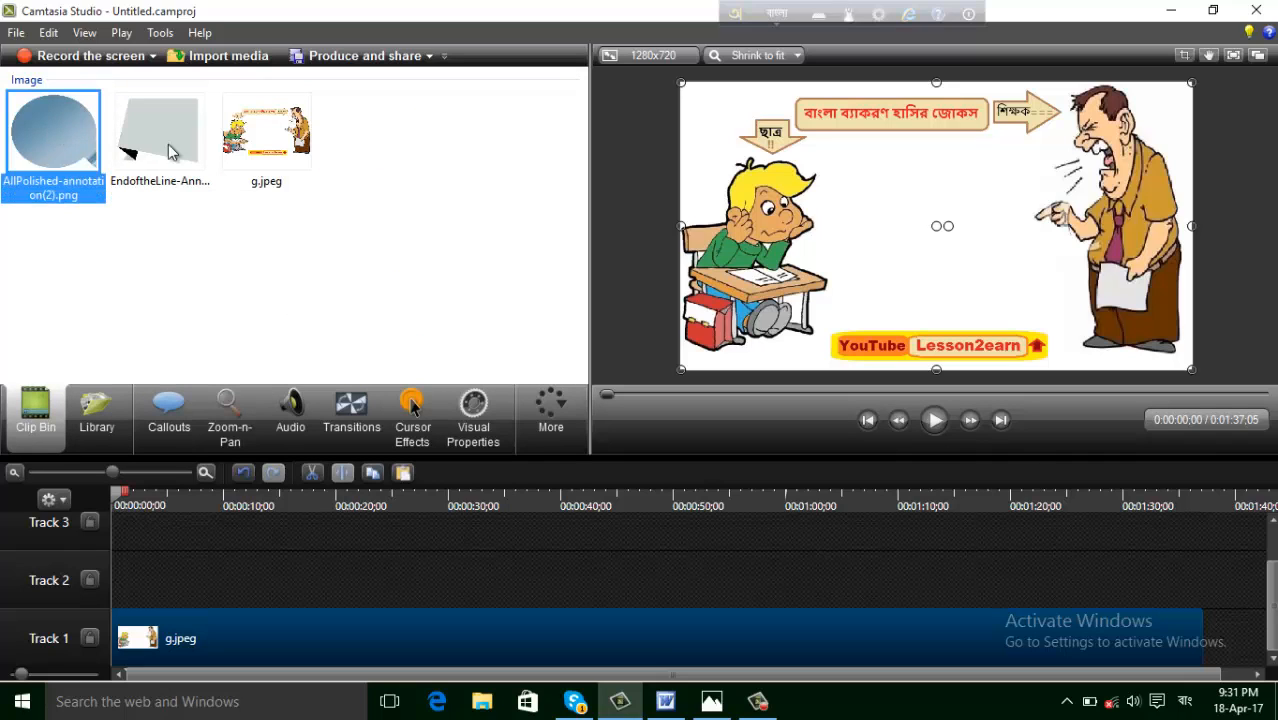
{"action": "left_click", "coordinate": [170, 146]}
{"action": "left_click", "coordinate": [99, 132]}
{"action": "left_click", "coordinate": [155, 124]}
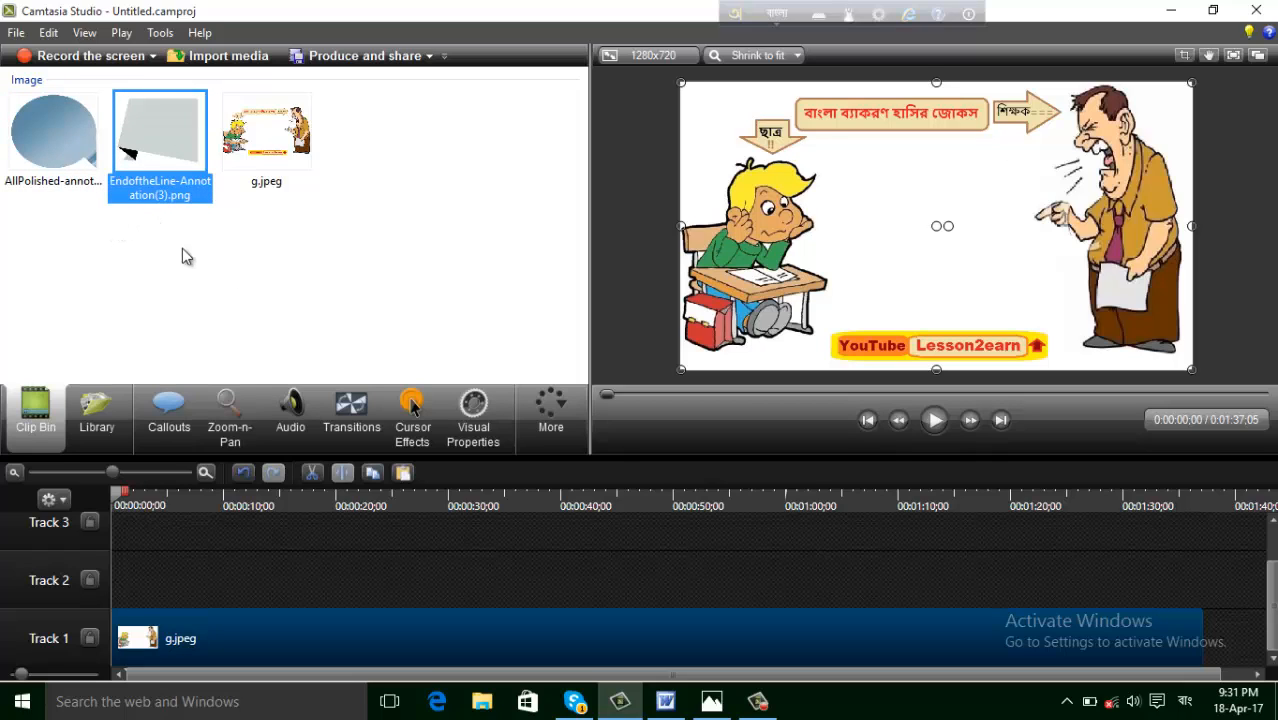
{"action": "left_click", "coordinate": [44, 155]}
{"action": "left_click", "coordinate": [170, 152]}
Add AllPolished-annotation(2).png at the start of Track 2 and enlarge the bubble to fill the space between student and teacher.
{"action": "left_click_drag", "start_coordinate": [62, 145], "coordinate": [150, 580]}
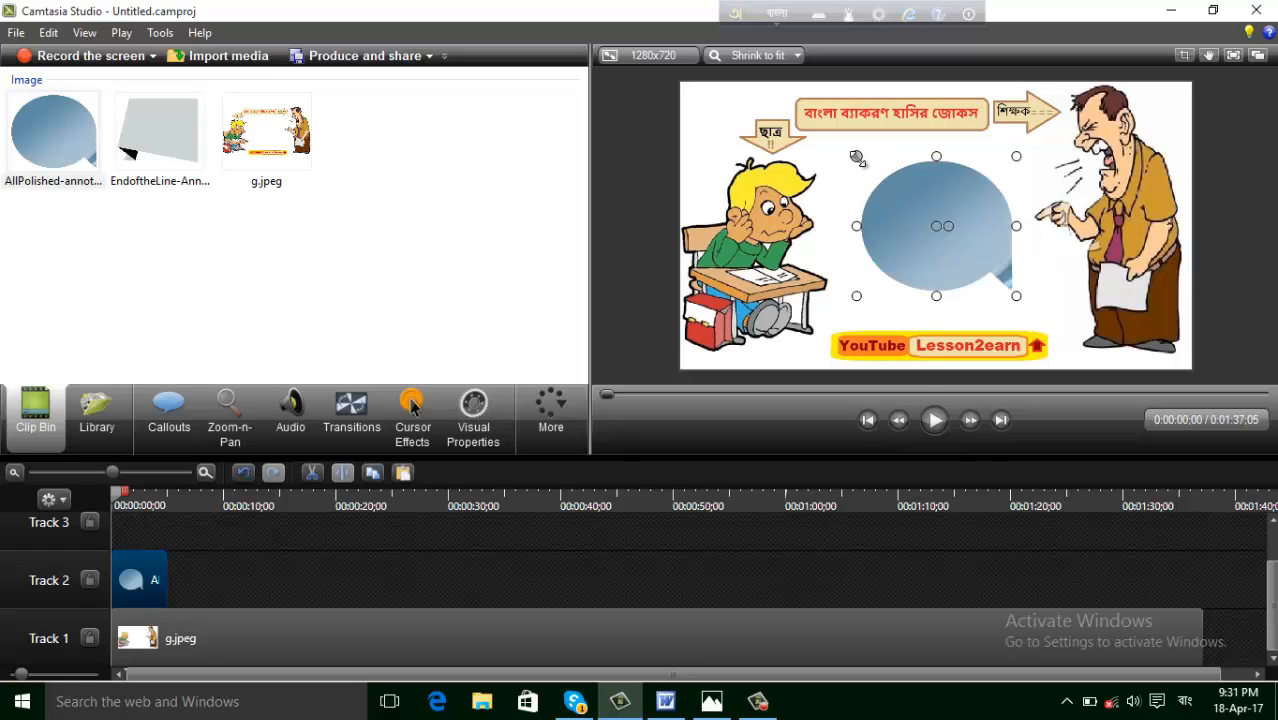
{"action": "left_click_drag", "start_coordinate": [856, 156], "coordinate": [833, 138]}
{"action": "left_click_drag", "start_coordinate": [829, 145], "coordinate": [825, 142]}
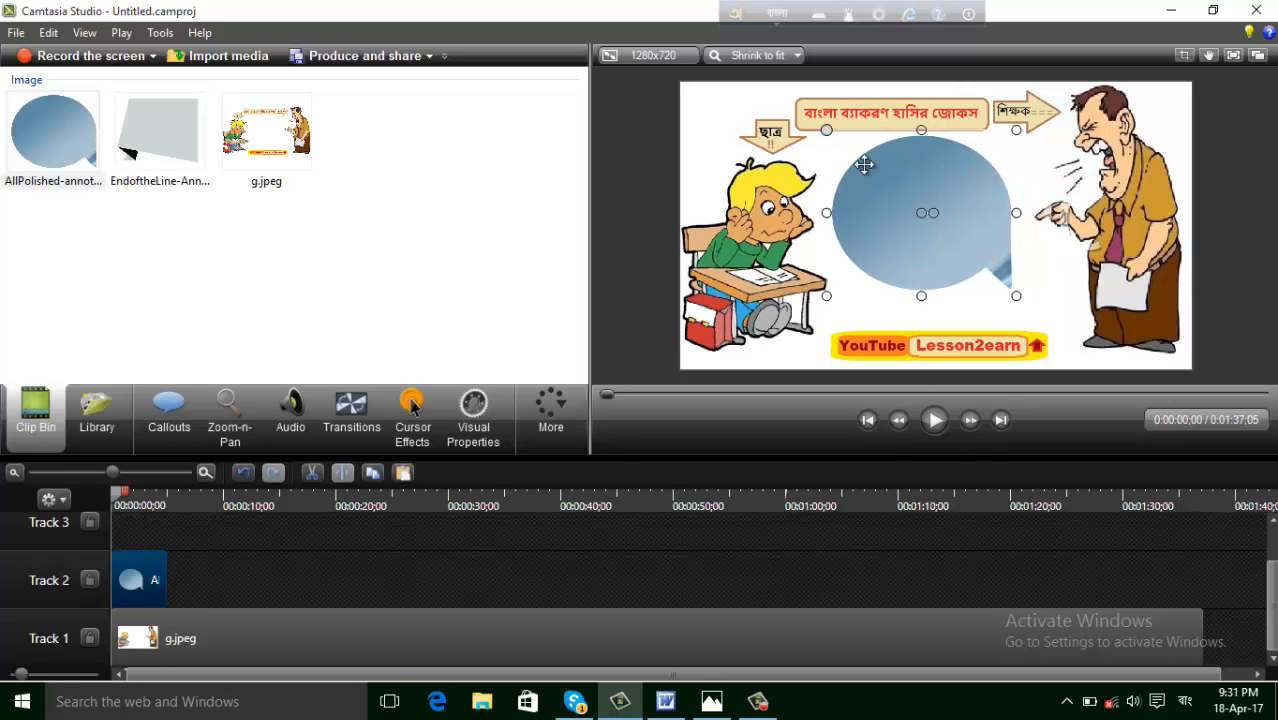
{"action": "mouse_move", "coordinate": [1016, 297]}
{"action": "left_mouse_down"}
{"action": "mouse_move", "coordinate": [1062, 332]}
{"action": "mouse_move", "coordinate": [1030, 308]}
{"action": "left_mouse_up"}
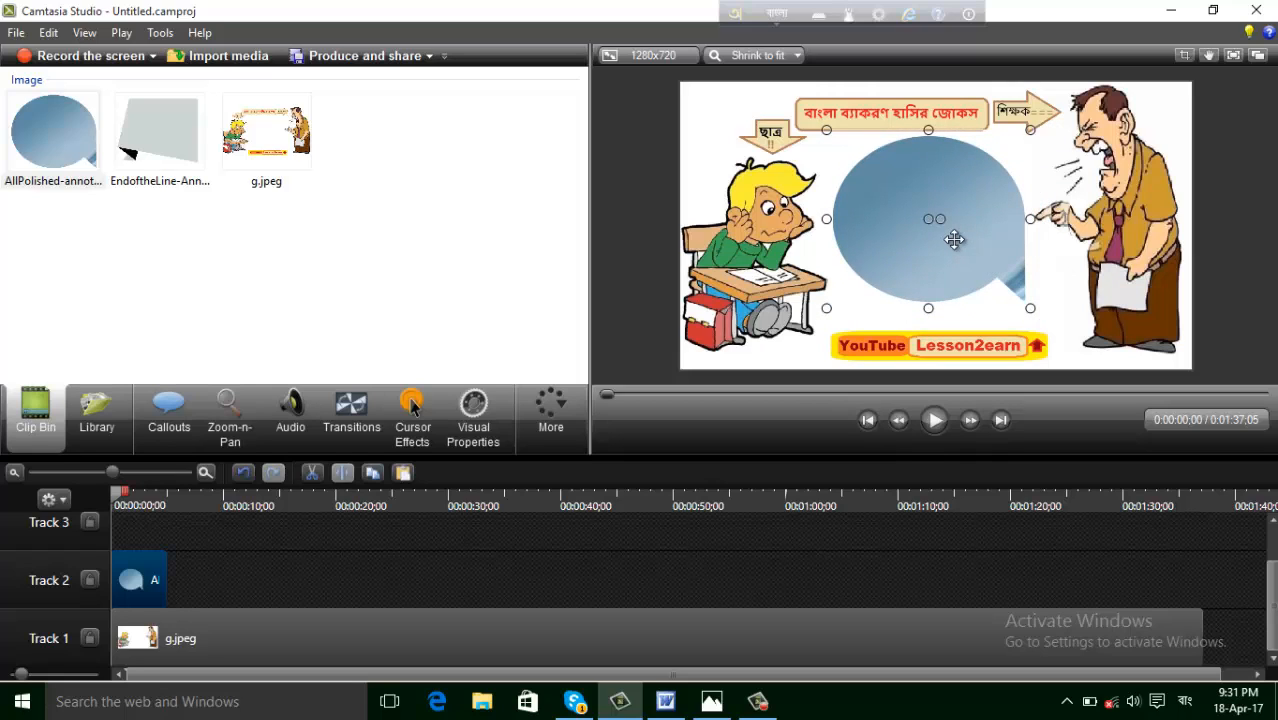
{"action": "left_click_drag", "start_coordinate": [960, 246], "coordinate": [953, 243]}
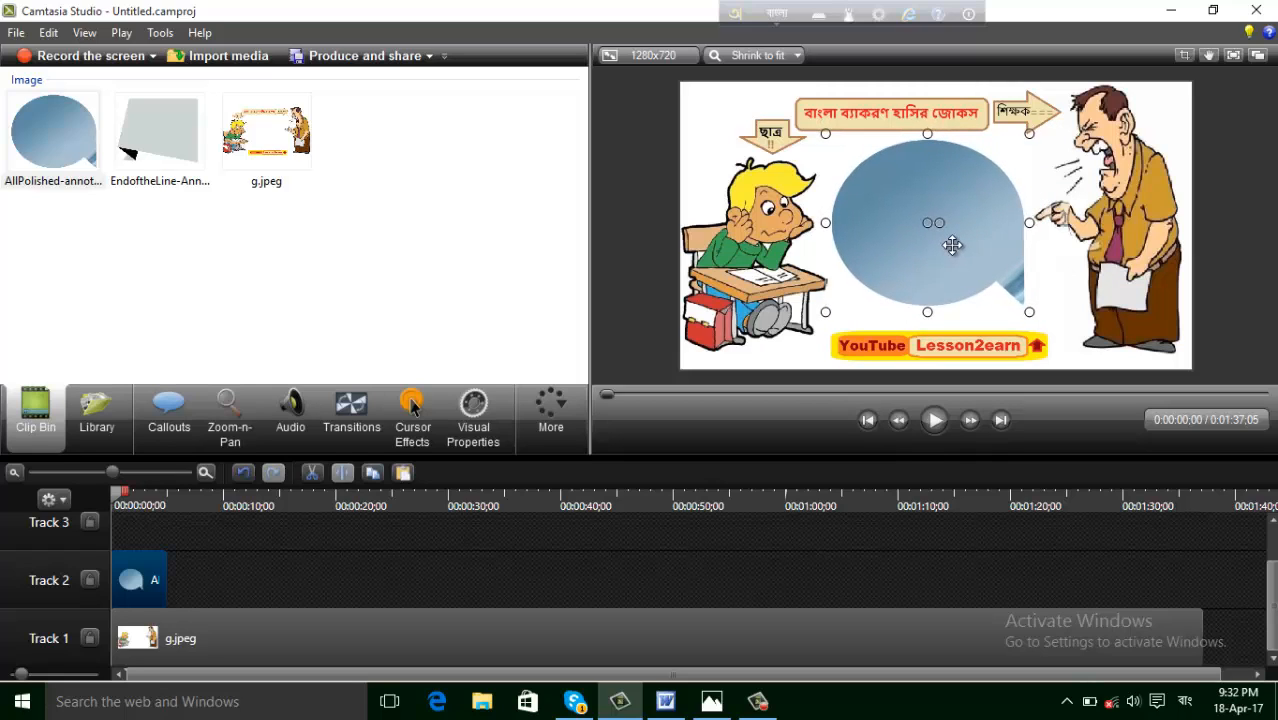
Add EndoftheLine-Annotation(3).png directly after the bubble on Track 2, shrink it slightly and position it between the two characters.
{"action": "left_click", "coordinate": [140, 150]}
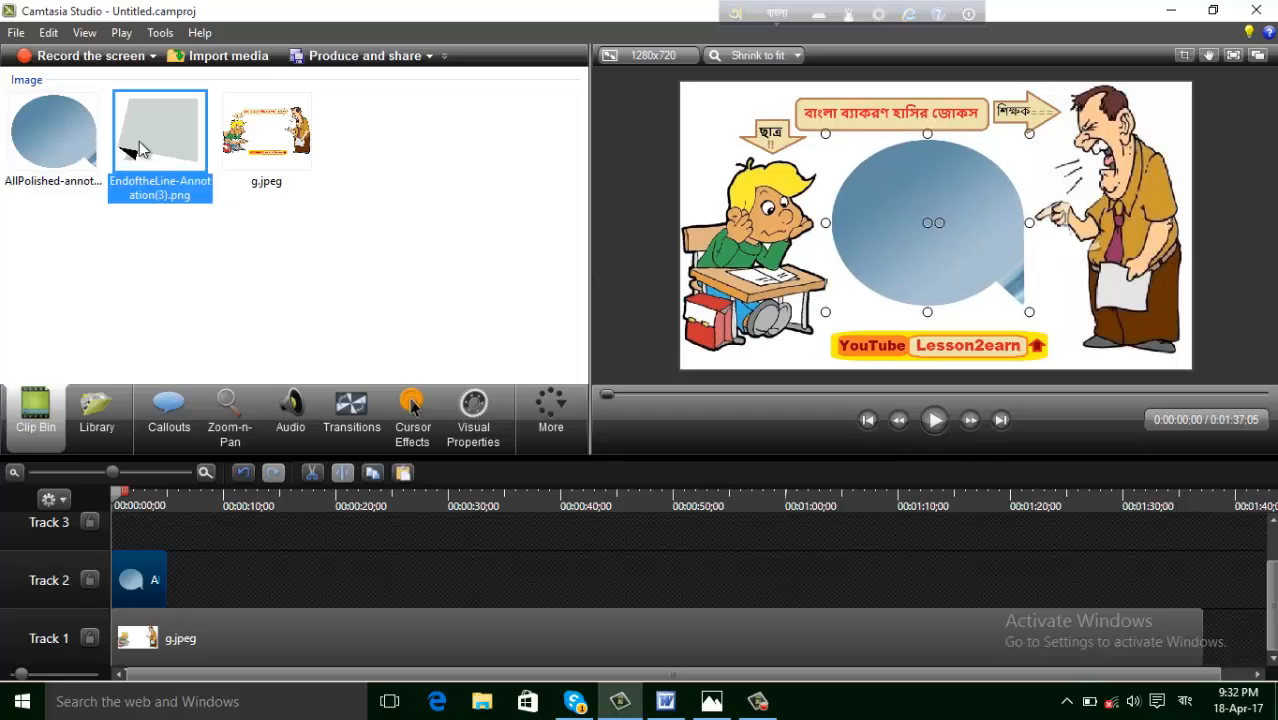
{"action": "mouse_move", "coordinate": [145, 137]}
{"action": "left_mouse_down"}
{"action": "mouse_move", "coordinate": [208, 586]}
{"action": "mouse_move", "coordinate": [185, 572]}
{"action": "left_mouse_up"}
{"action": "left_click_drag", "start_coordinate": [125, 502], "coordinate": [199, 512]}
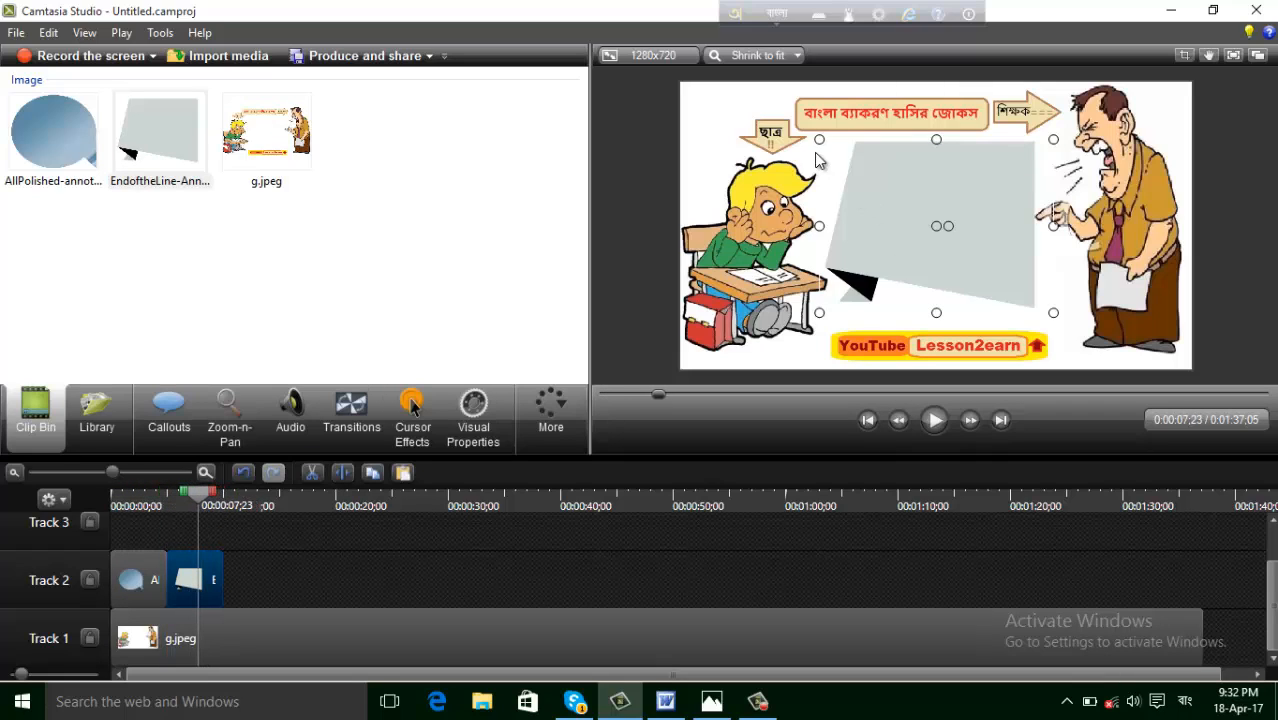
{"action": "left_click_drag", "start_coordinate": [817, 140], "coordinate": [833, 149]}
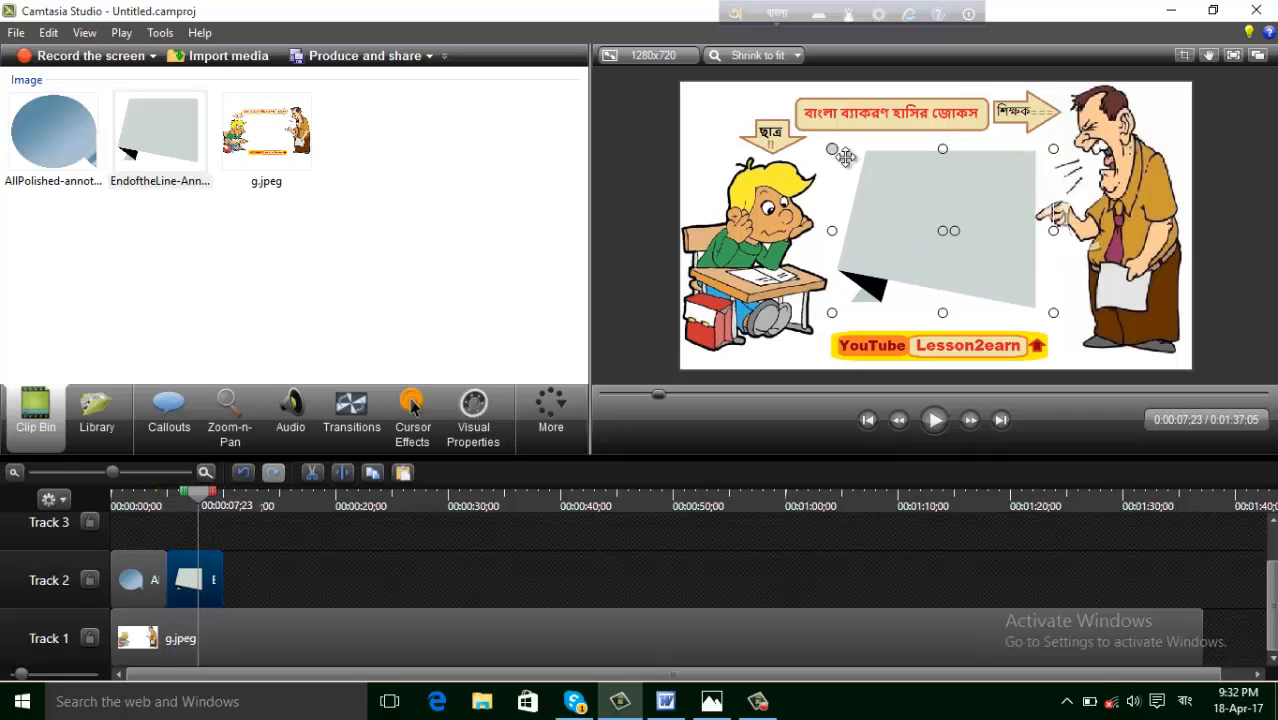
{"action": "left_click_drag", "start_coordinate": [936, 217], "coordinate": [925, 217]}
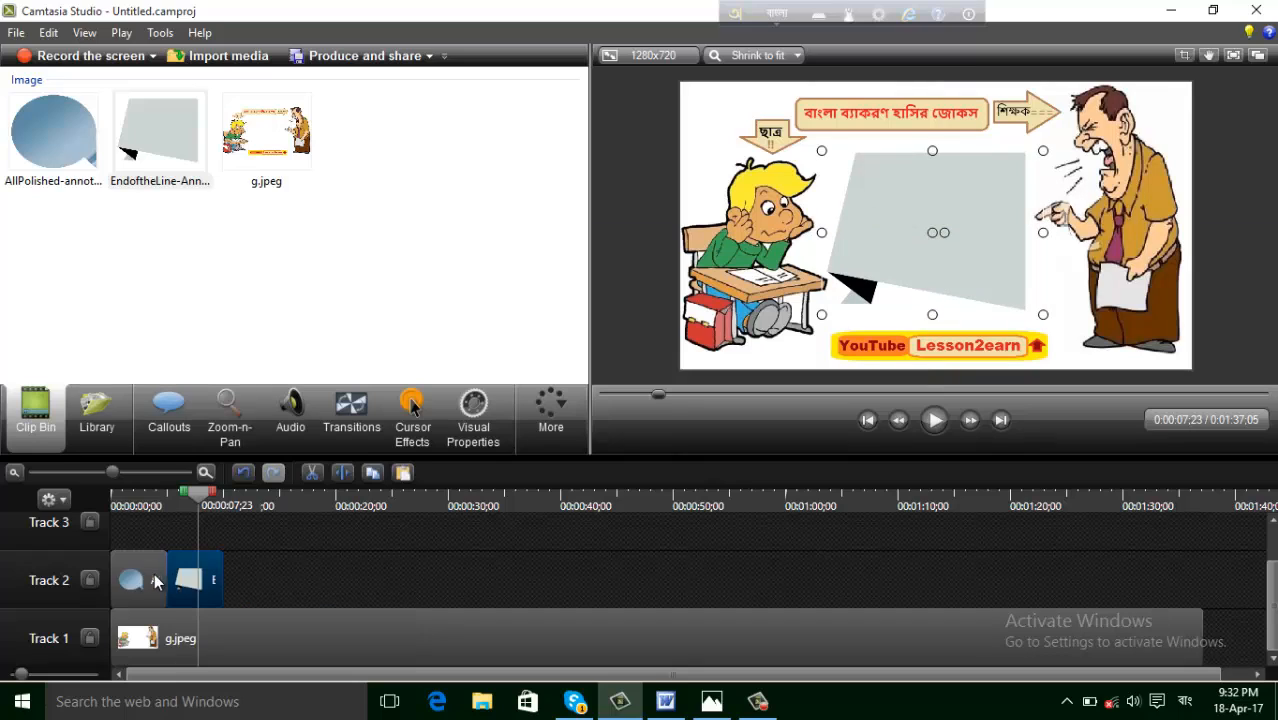
{"action": "left_click", "coordinate": [153, 581]}
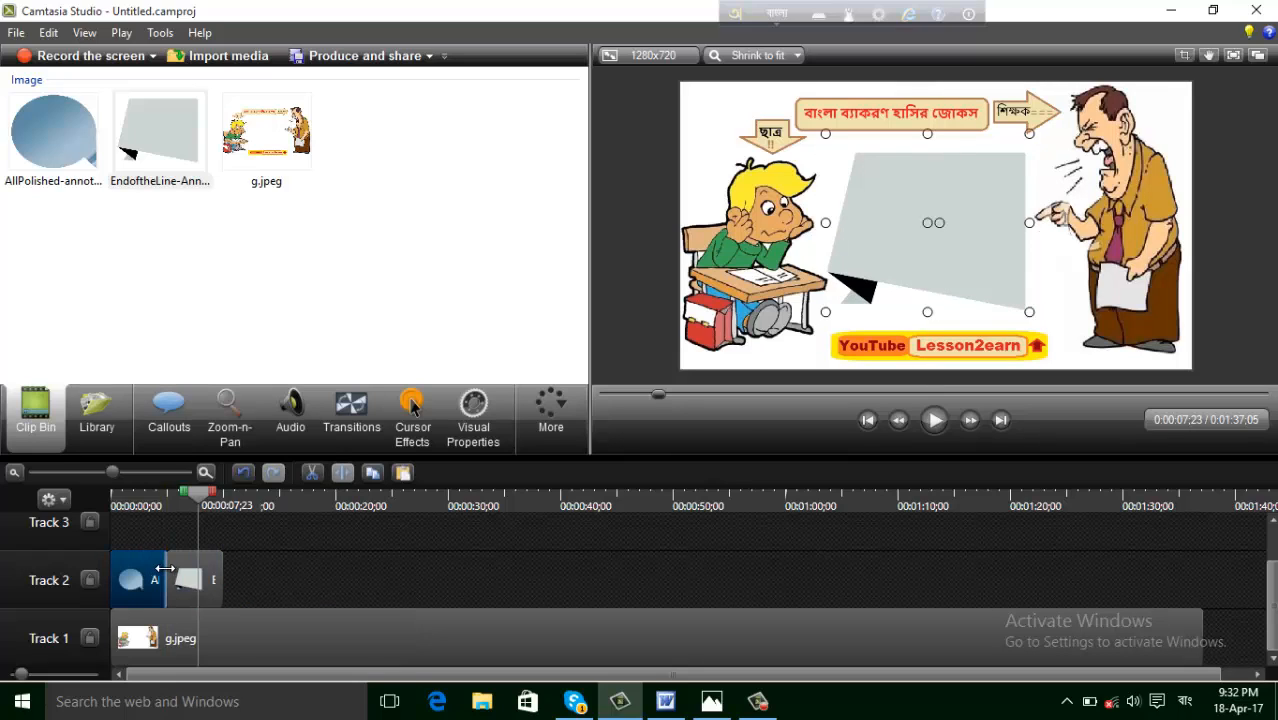
Switch to Word and read through the Bengali teacher-and-student joke dialogue.
{"action": "left_click", "coordinate": [665, 701]}
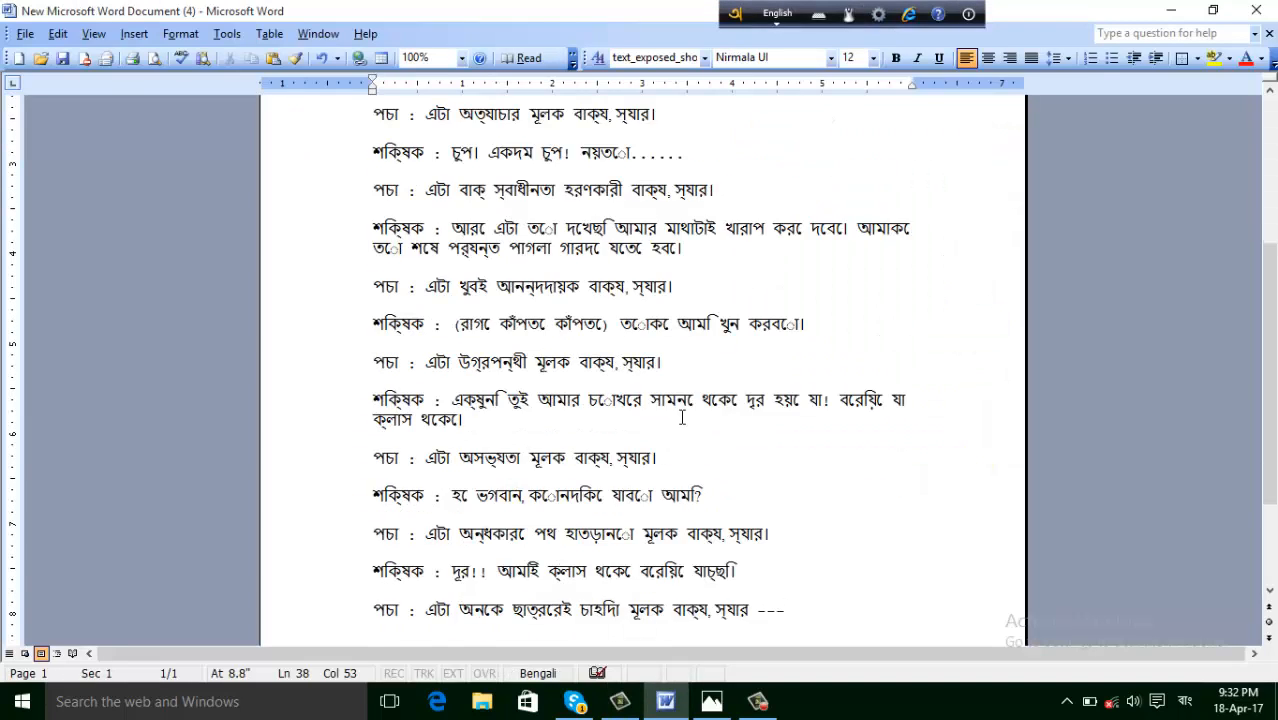
{"action": "scroll", "coordinate": [682, 417], "scroll_direction": "up", "scroll_amount": 3}
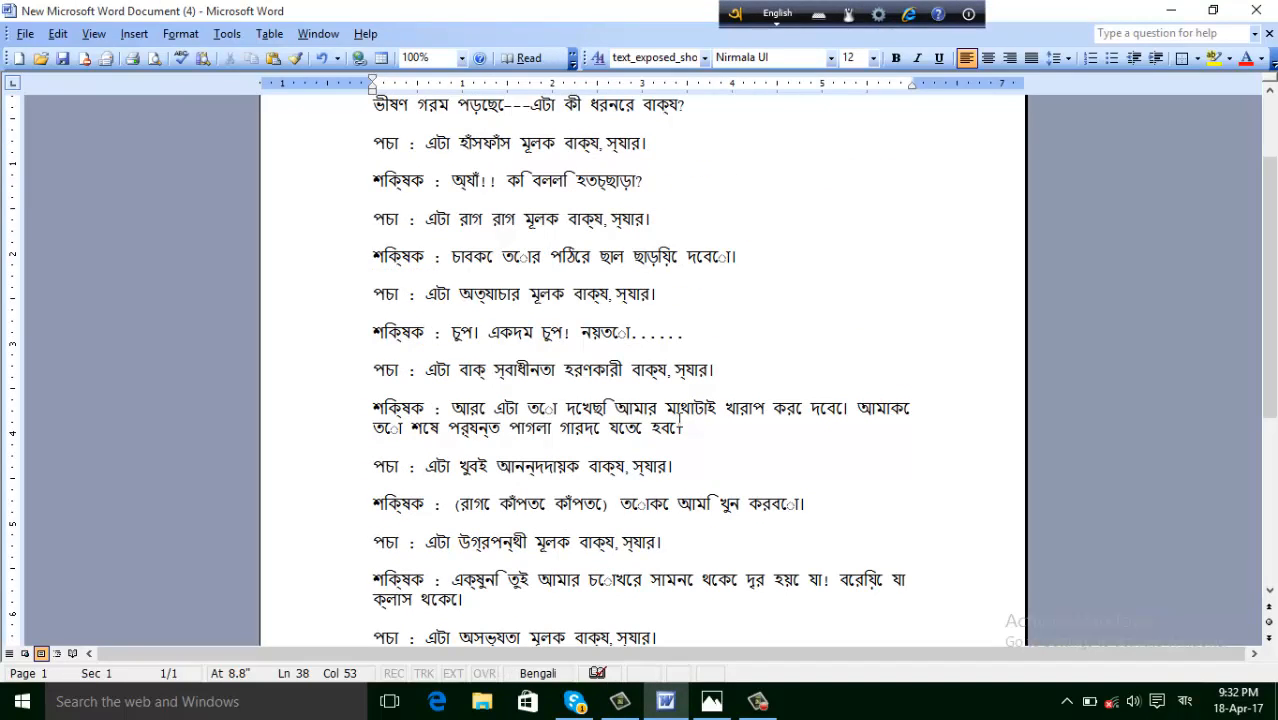
{"action": "scroll", "coordinate": [681, 427], "scroll_direction": "up", "scroll_amount": 3}
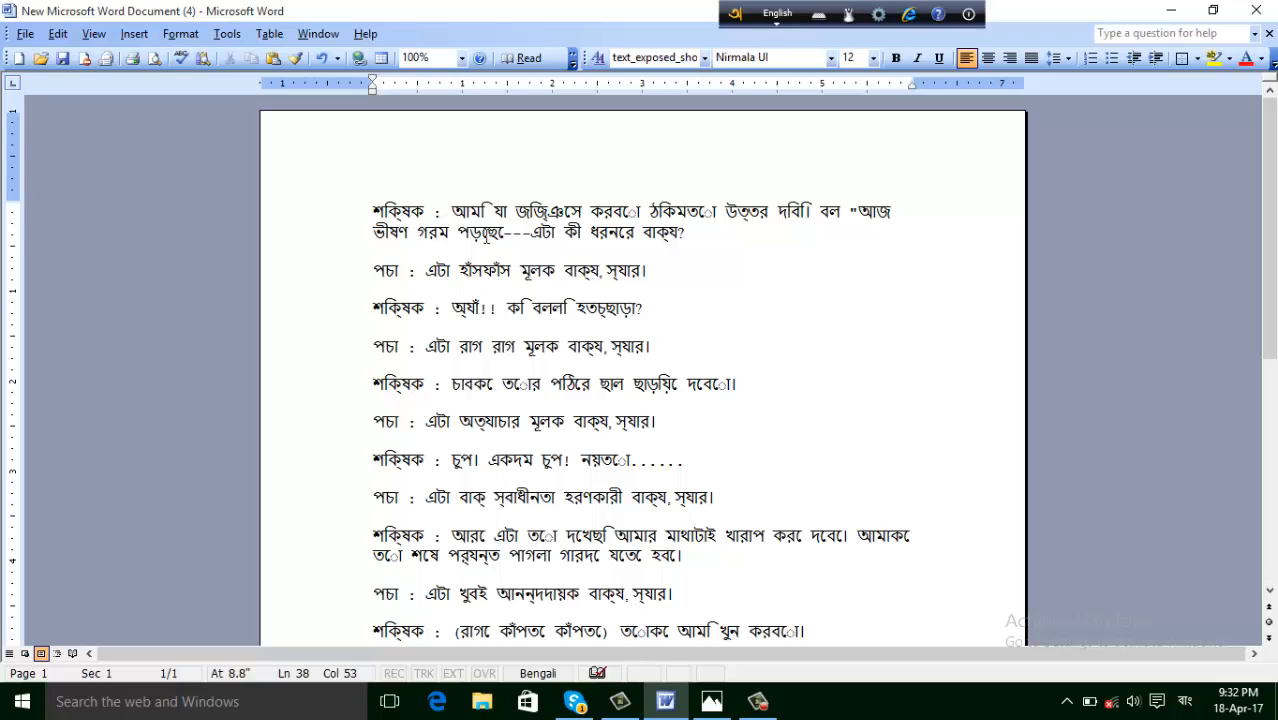
{"action": "scroll", "coordinate": [492, 240], "scroll_direction": "down", "scroll_amount": 3}
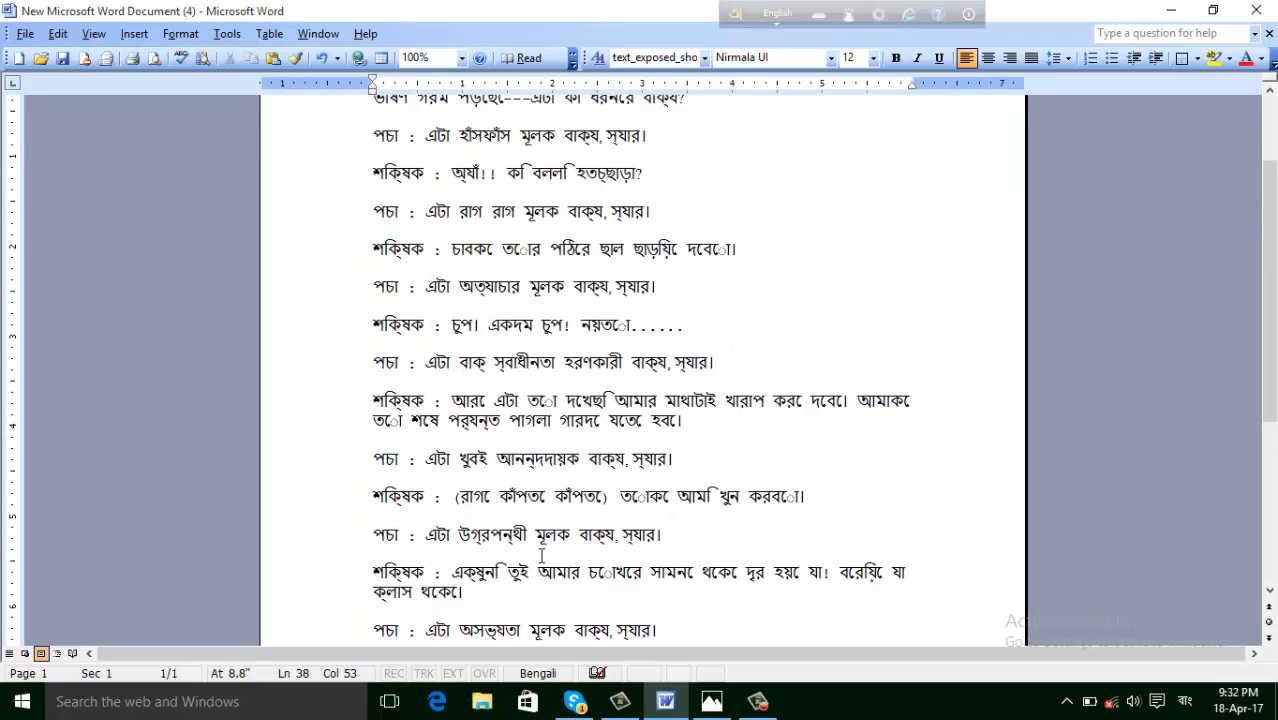
{"action": "scroll", "coordinate": [541, 555], "scroll_direction": "up", "scroll_amount": 3}
{"action": "scroll", "coordinate": [521, 400], "scroll_direction": "down", "scroll_amount": 5}
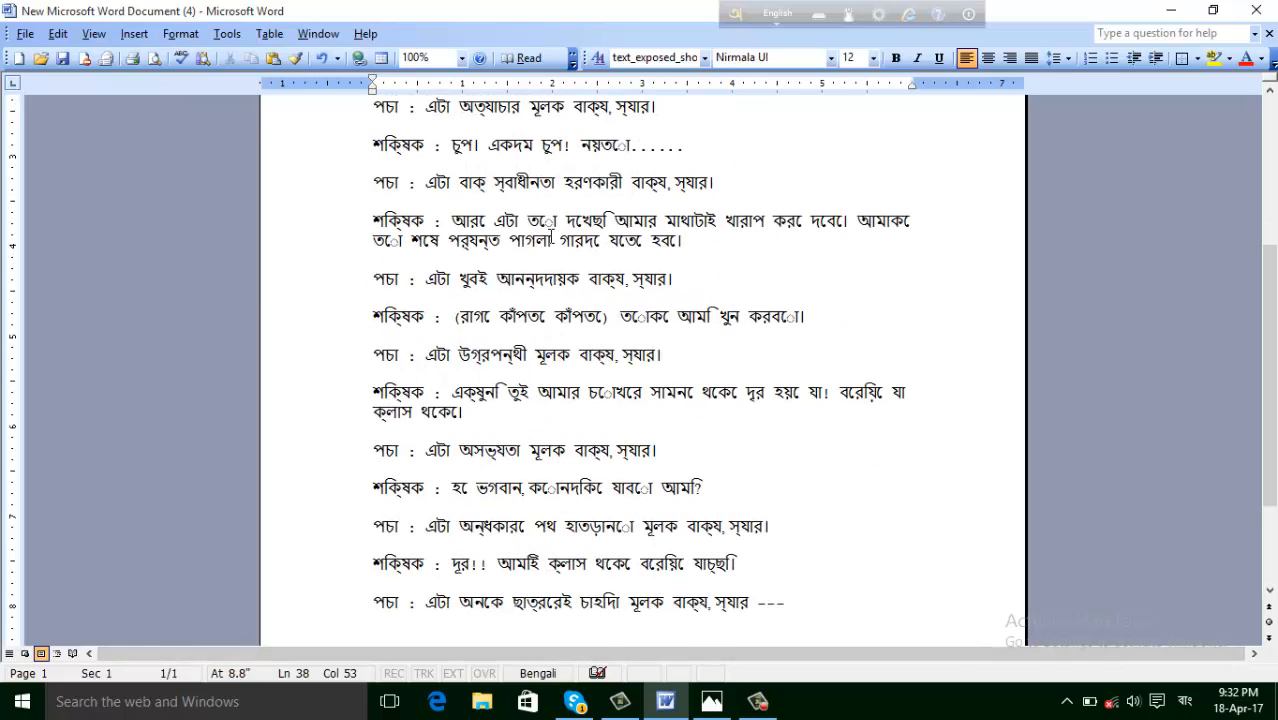
{"action": "scroll", "coordinate": [591, 250], "scroll_direction": "up", "scroll_amount": 4}
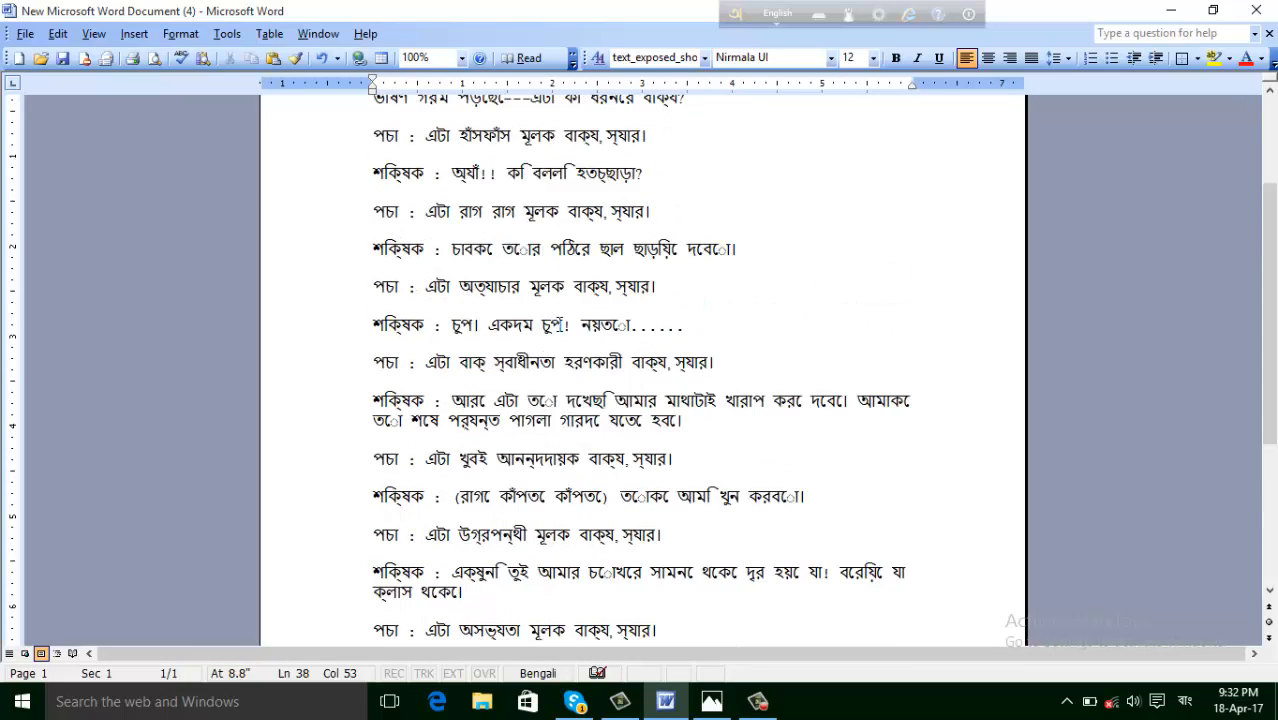
{"action": "scroll", "coordinate": [571, 300], "scroll_direction": "up", "scroll_amount": 2}
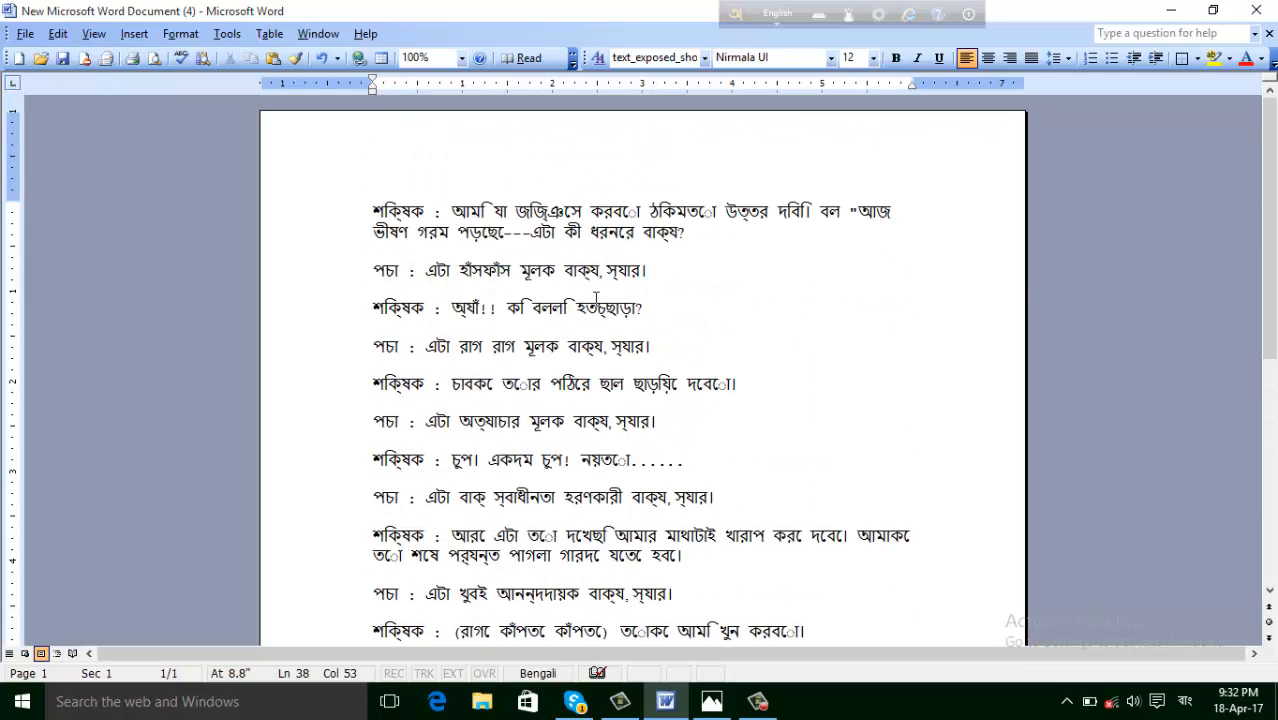
Switch from Word back to the Camtasia Studio project.
{"action": "left_click", "coordinate": [758, 703]}
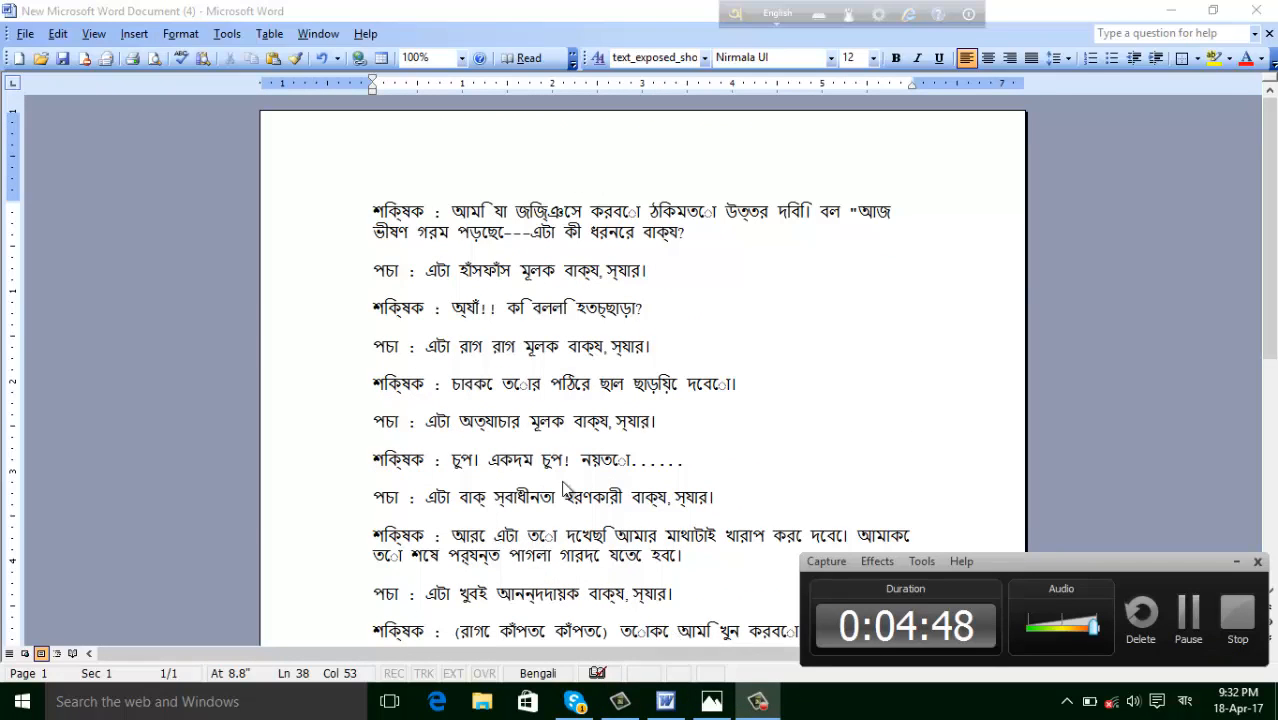
{"action": "left_click", "coordinate": [752, 700]}
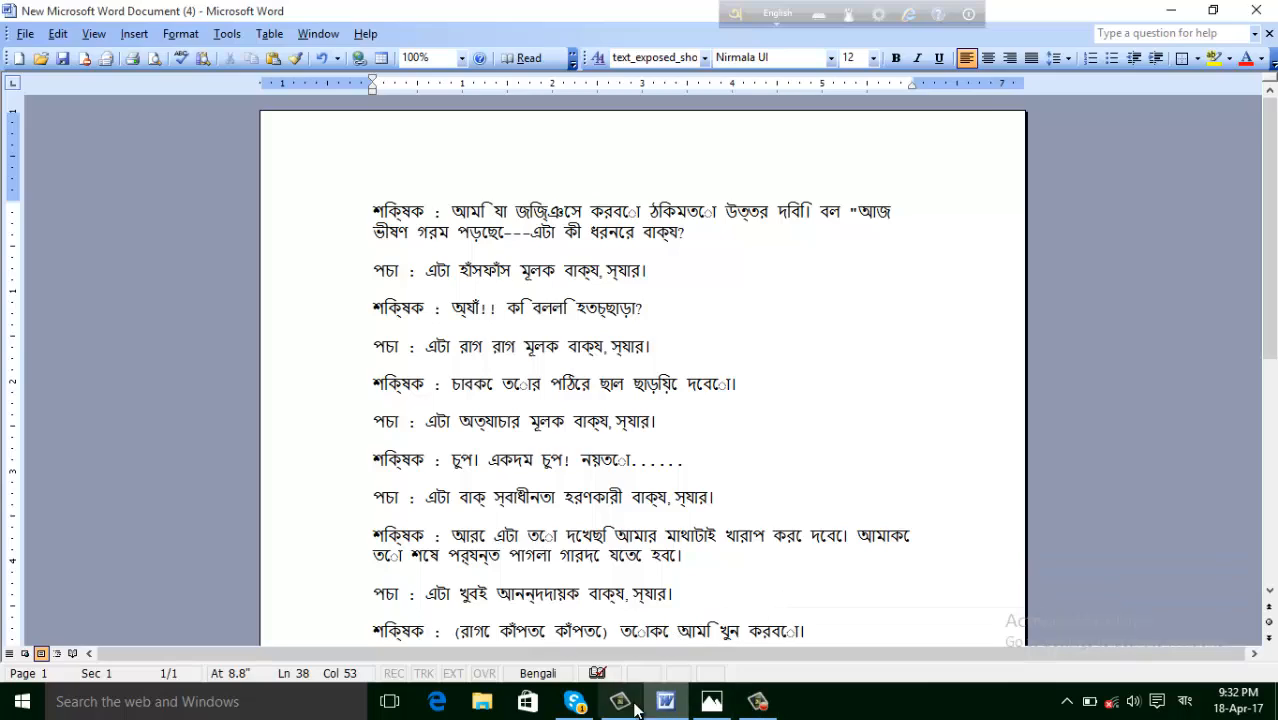
{"action": "left_click", "coordinate": [620, 701]}
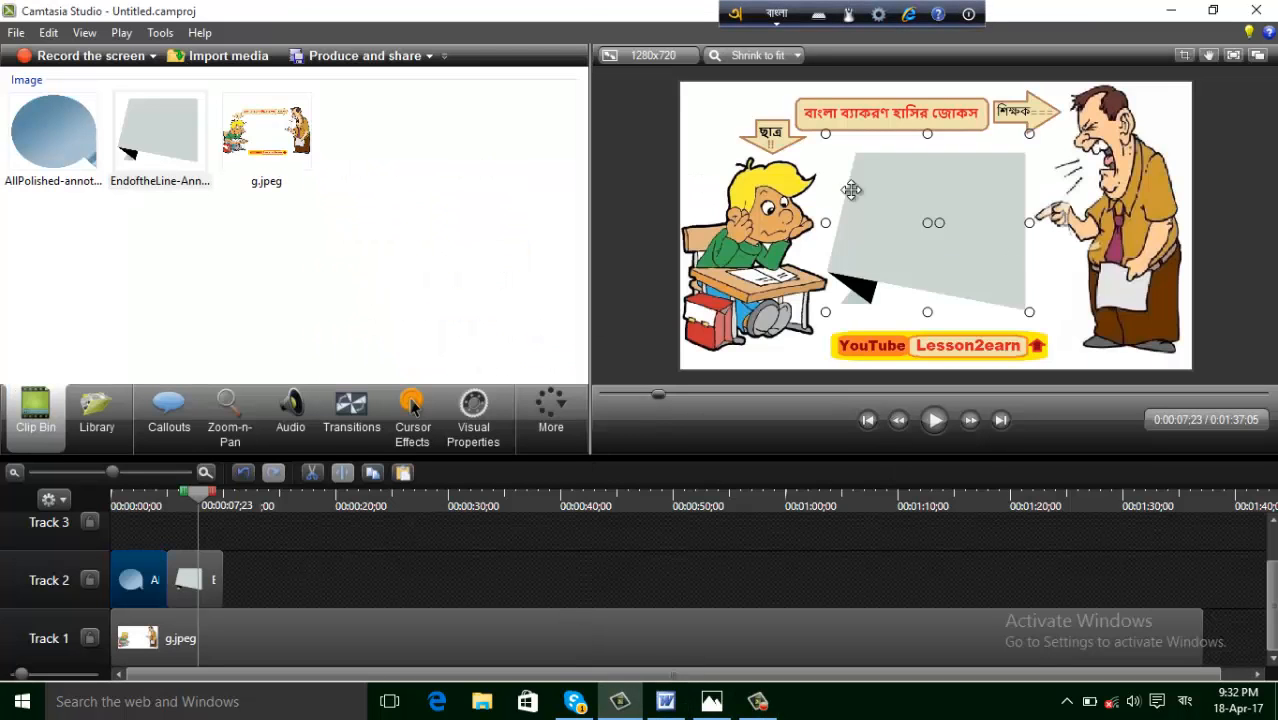
{"action": "left_click", "coordinate": [190, 586]}
{"action": "left_click", "coordinate": [153, 583]}
{"action": "left_click", "coordinate": [193, 581]}
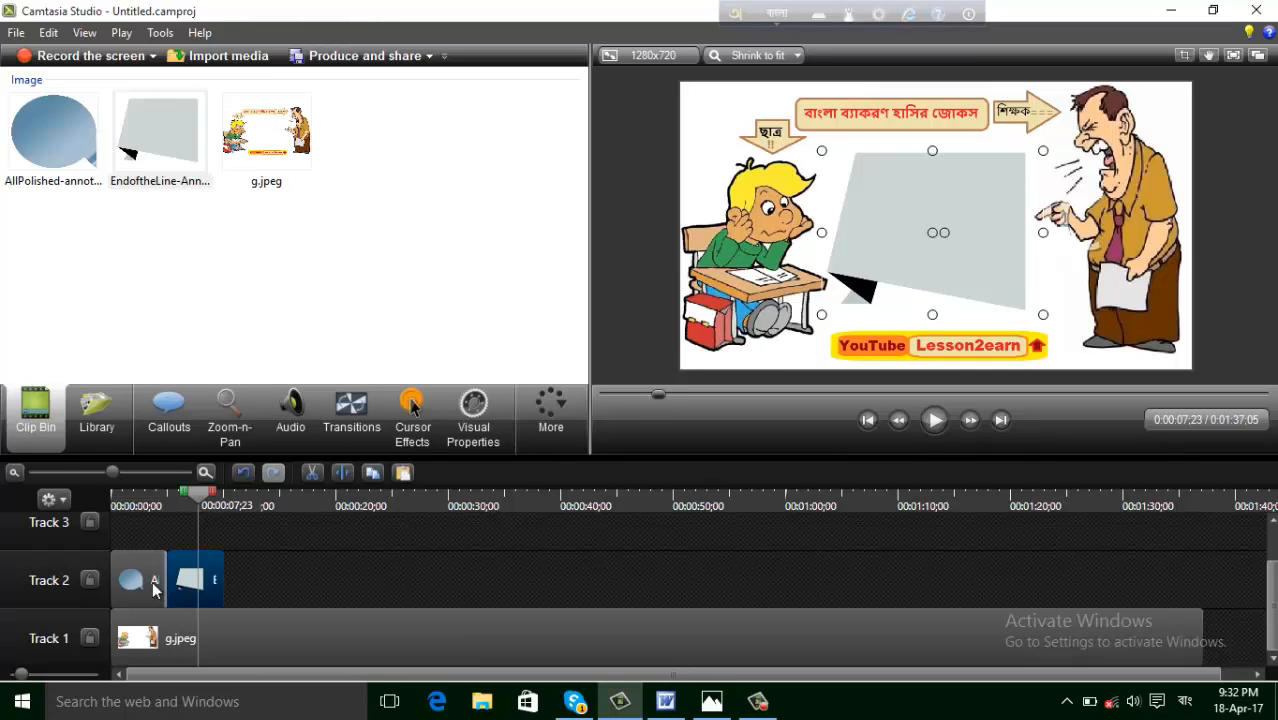
{"action": "left_click", "coordinate": [149, 578]}
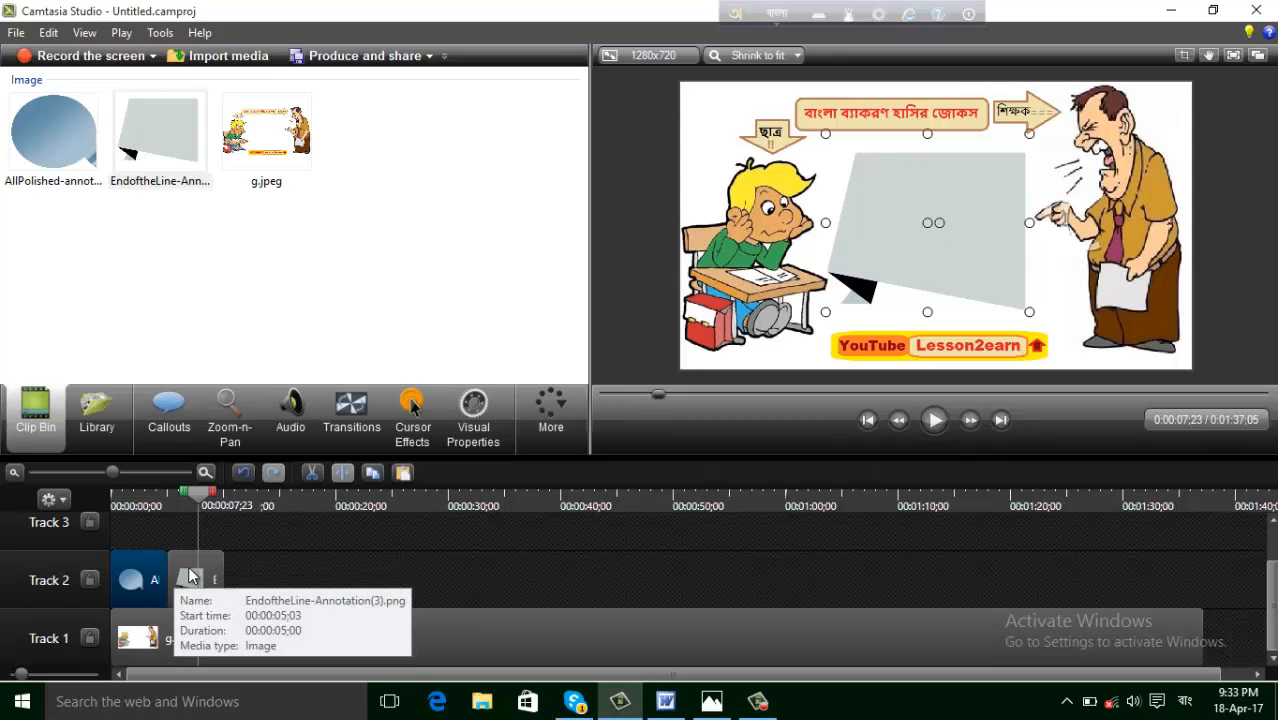
{"action": "left_click", "coordinate": [176, 579]}
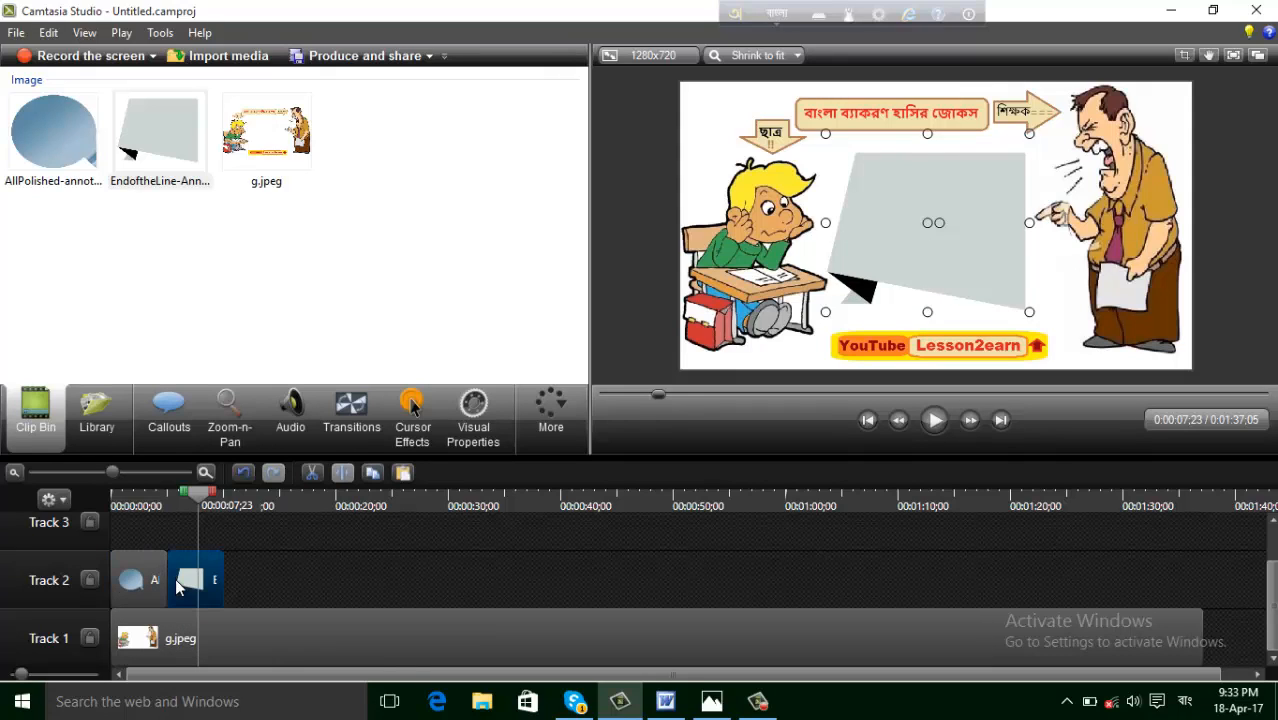
Copy the AllPolished-annotation(2).png bubble at the start of Track 2 and place a pasted copy on the same track at about 16 seconds.
{"action": "left_click", "coordinate": [155, 577]}
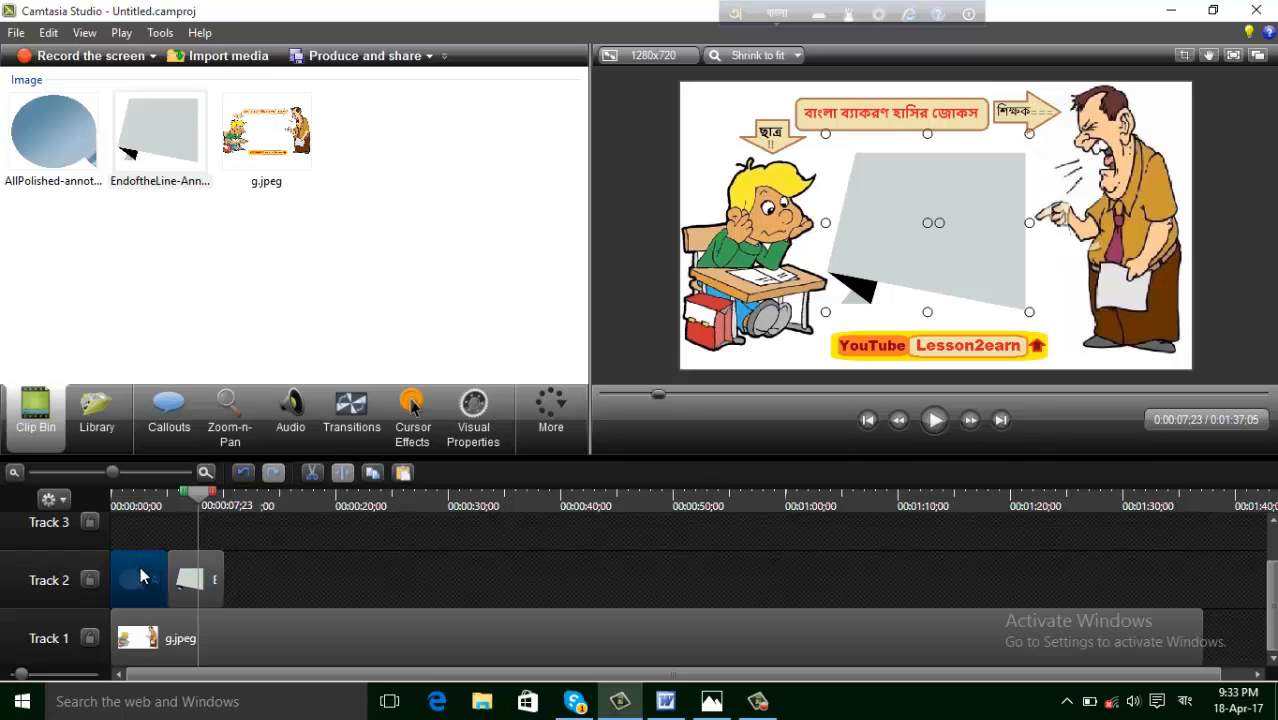
{"action": "right_click", "coordinate": [140, 570]}
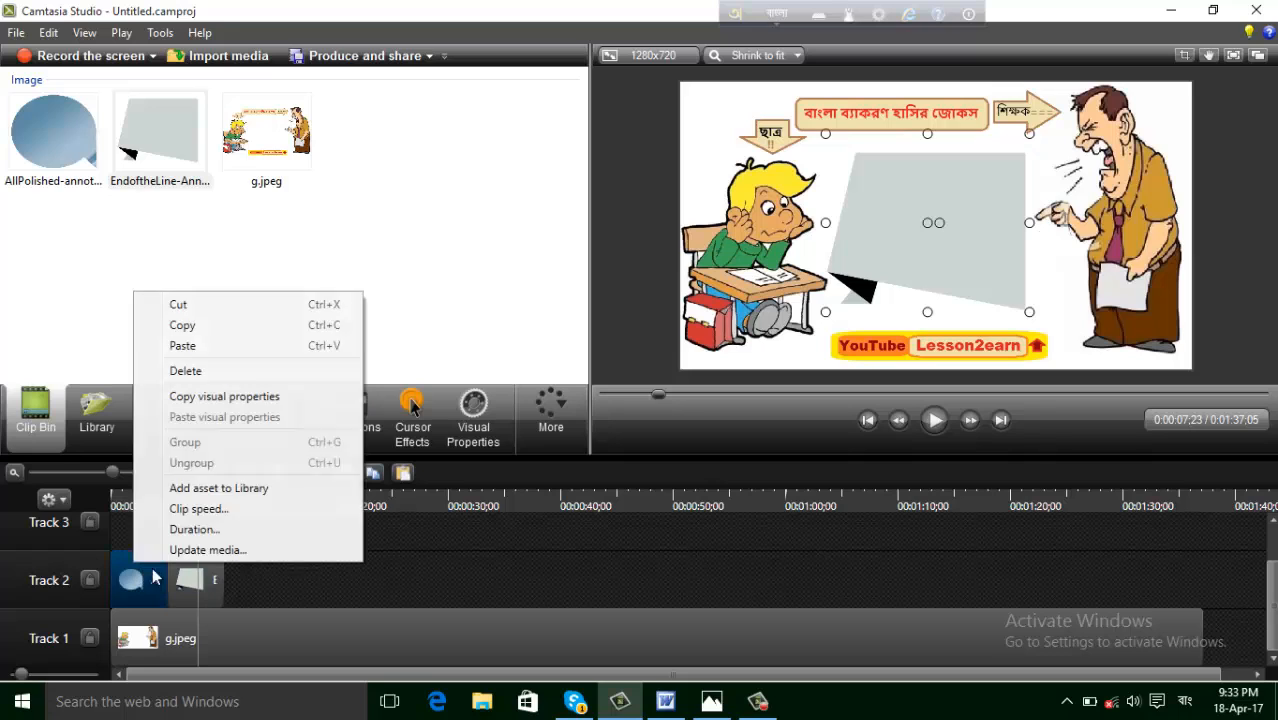
{"action": "left_click", "coordinate": [211, 324]}
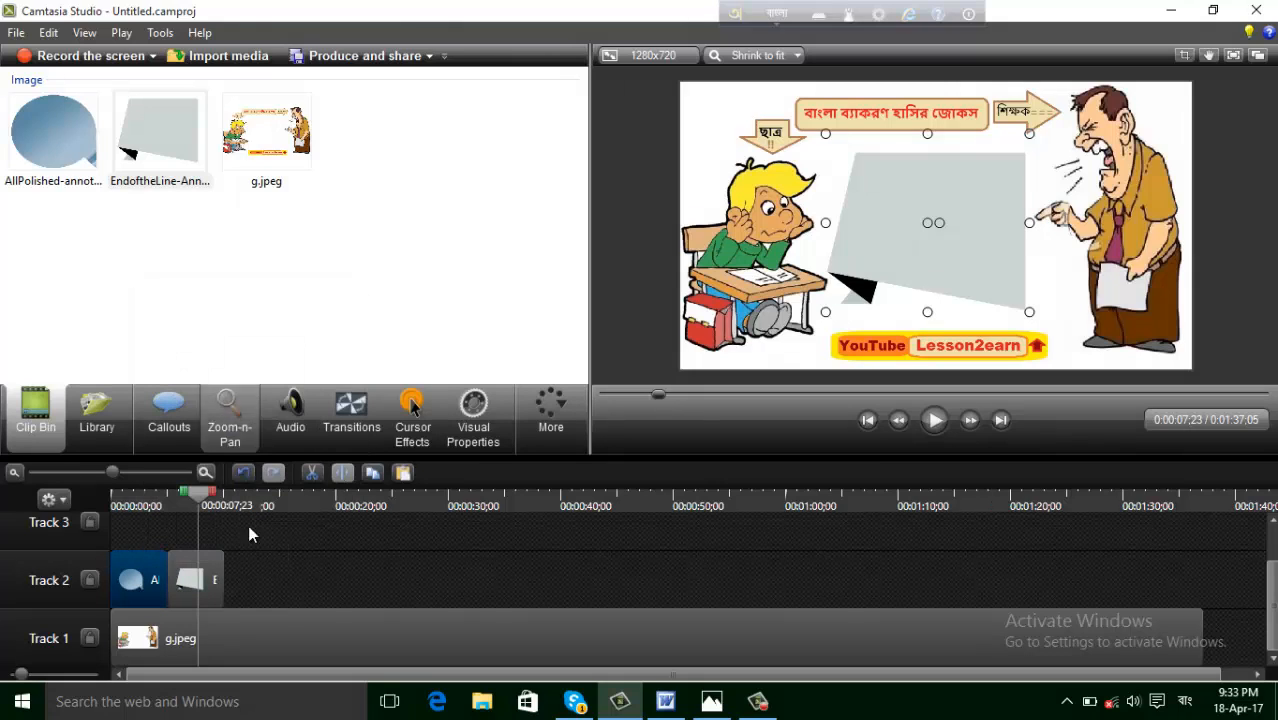
{"action": "right_click", "coordinate": [302, 575]}
{"action": "left_click", "coordinate": [340, 381]}
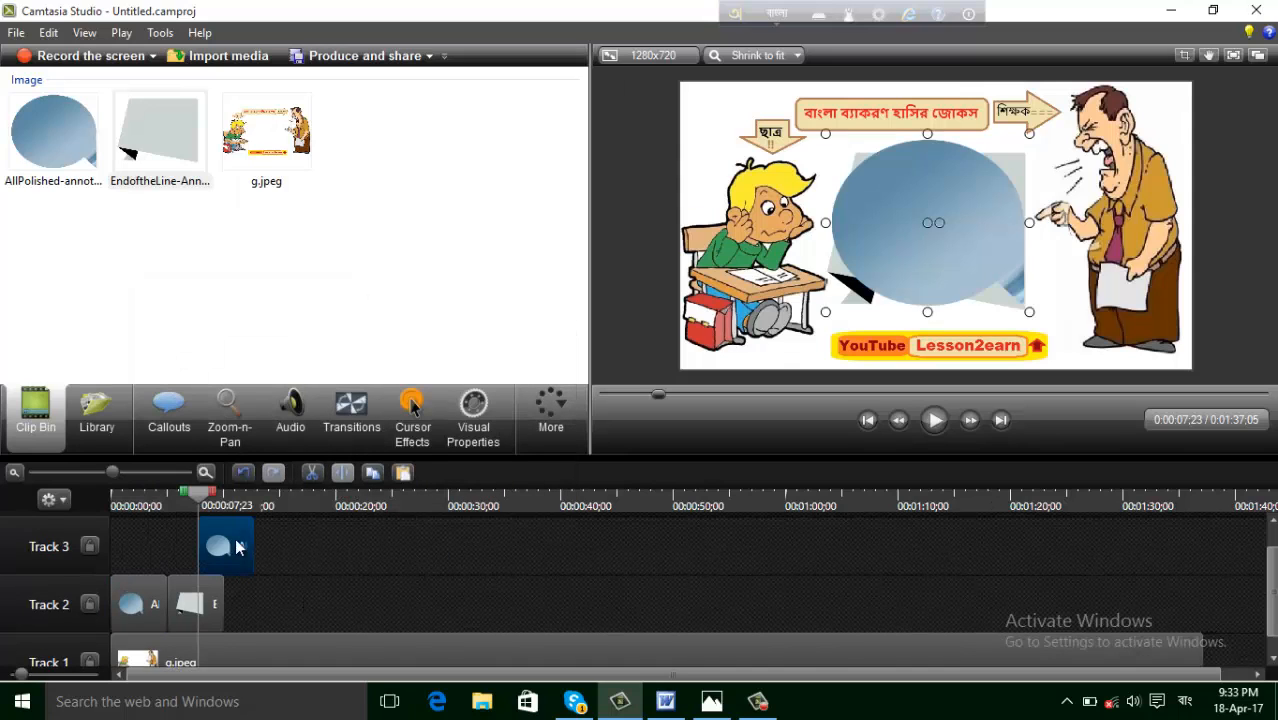
{"action": "left_click_drag", "start_coordinate": [240, 545], "coordinate": [322, 606]}
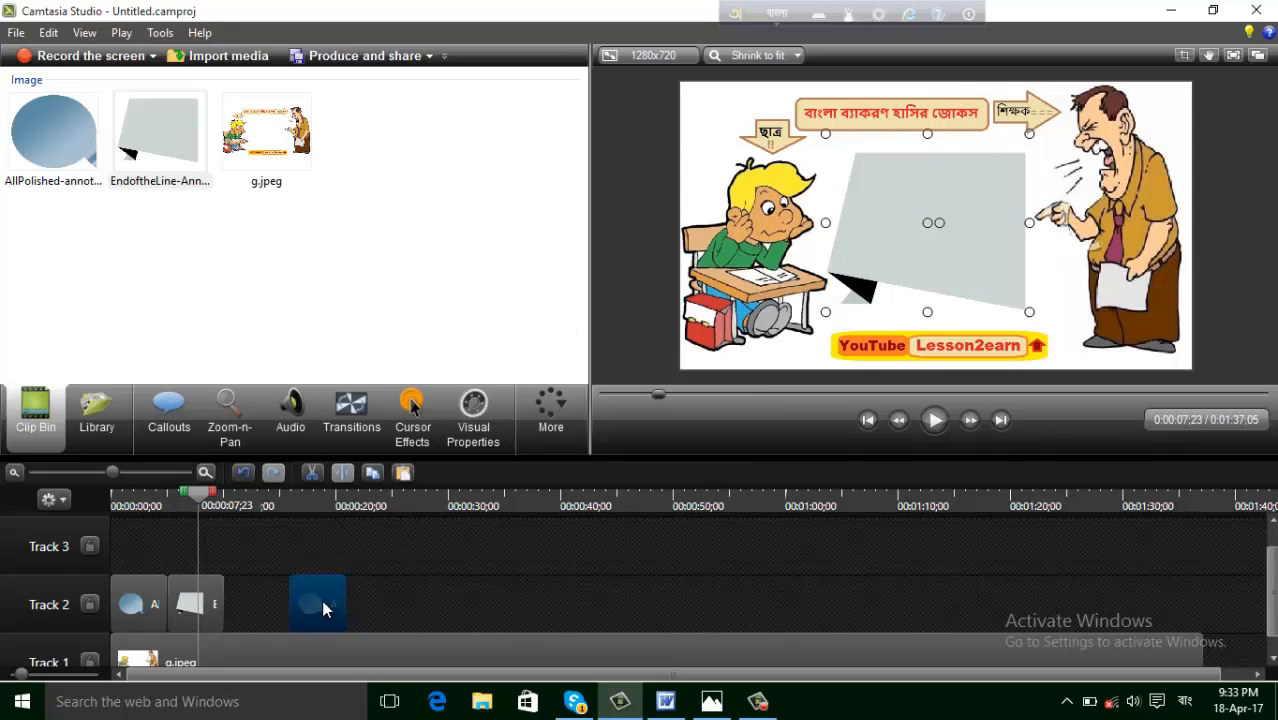
Paste eight more copies of the bubble and line them up with gaps along Track 2, as far as the end of the background clip.
{"action": "right_click", "coordinate": [466, 600]}
{"action": "left_click", "coordinate": [549, 410]}
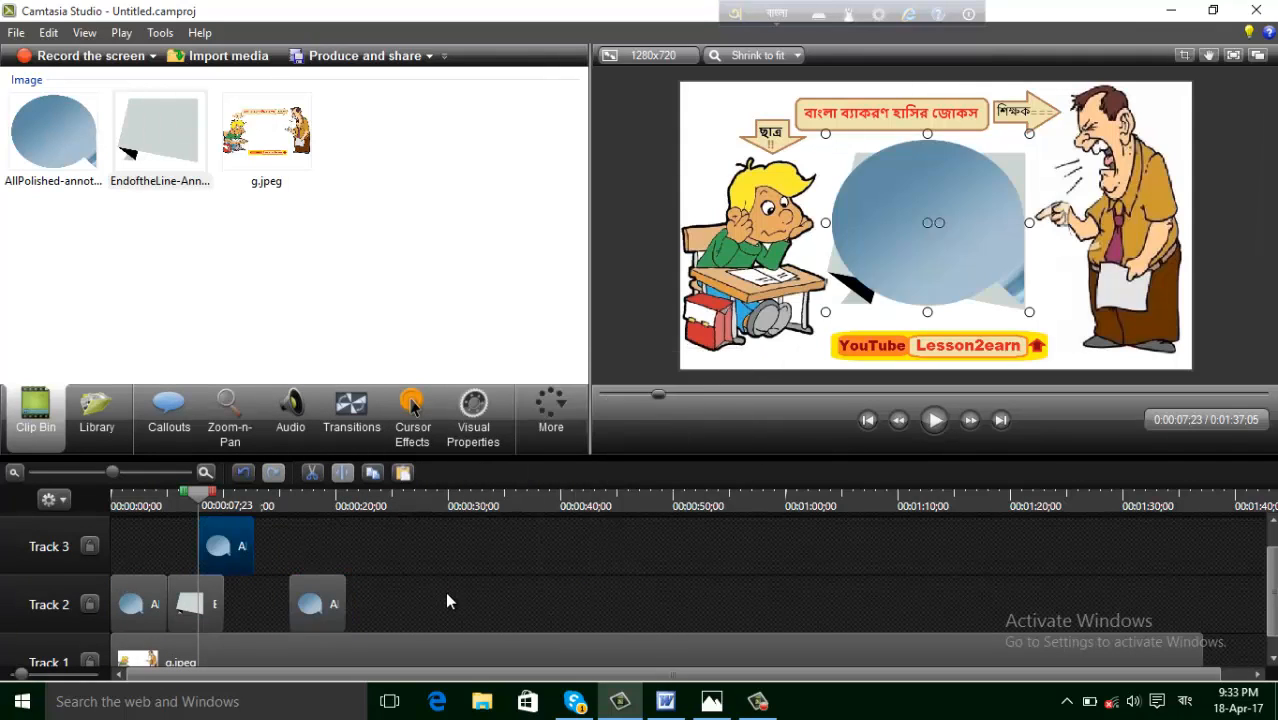
{"action": "left_click_drag", "start_coordinate": [226, 535], "coordinate": [439, 601]}
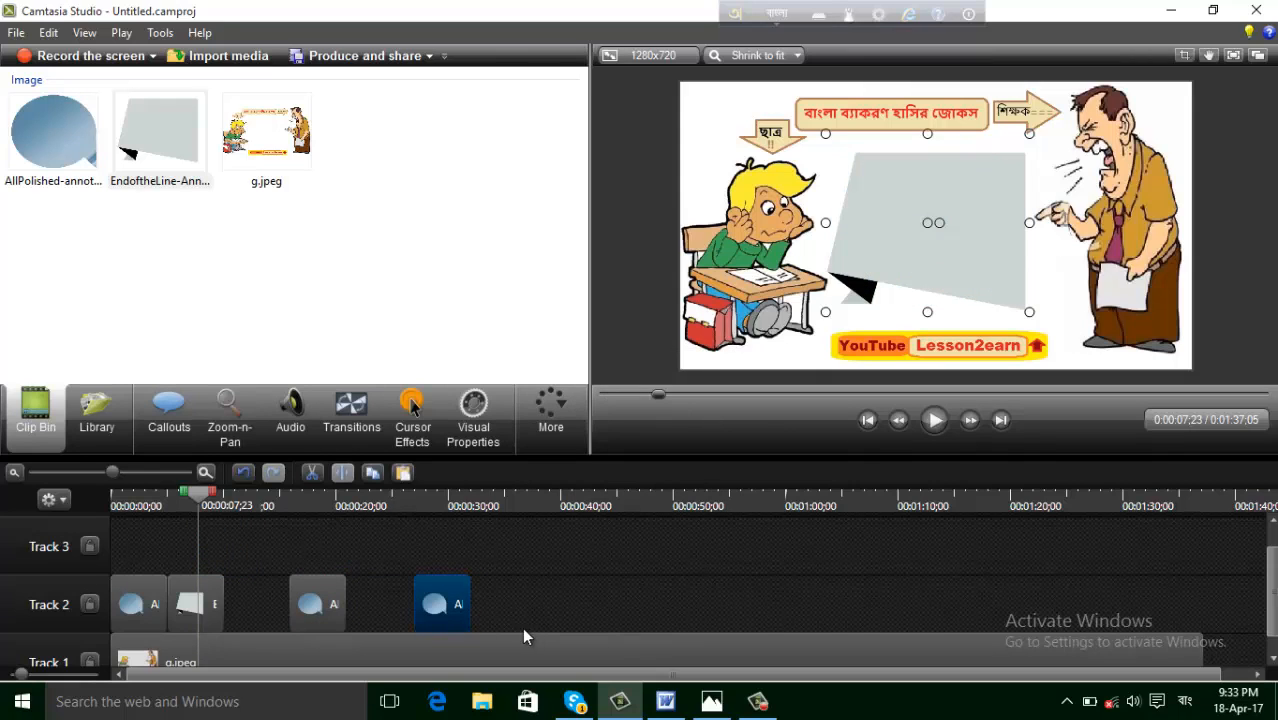
{"action": "right_click", "coordinate": [531, 597]}
{"action": "left_click", "coordinate": [582, 405]}
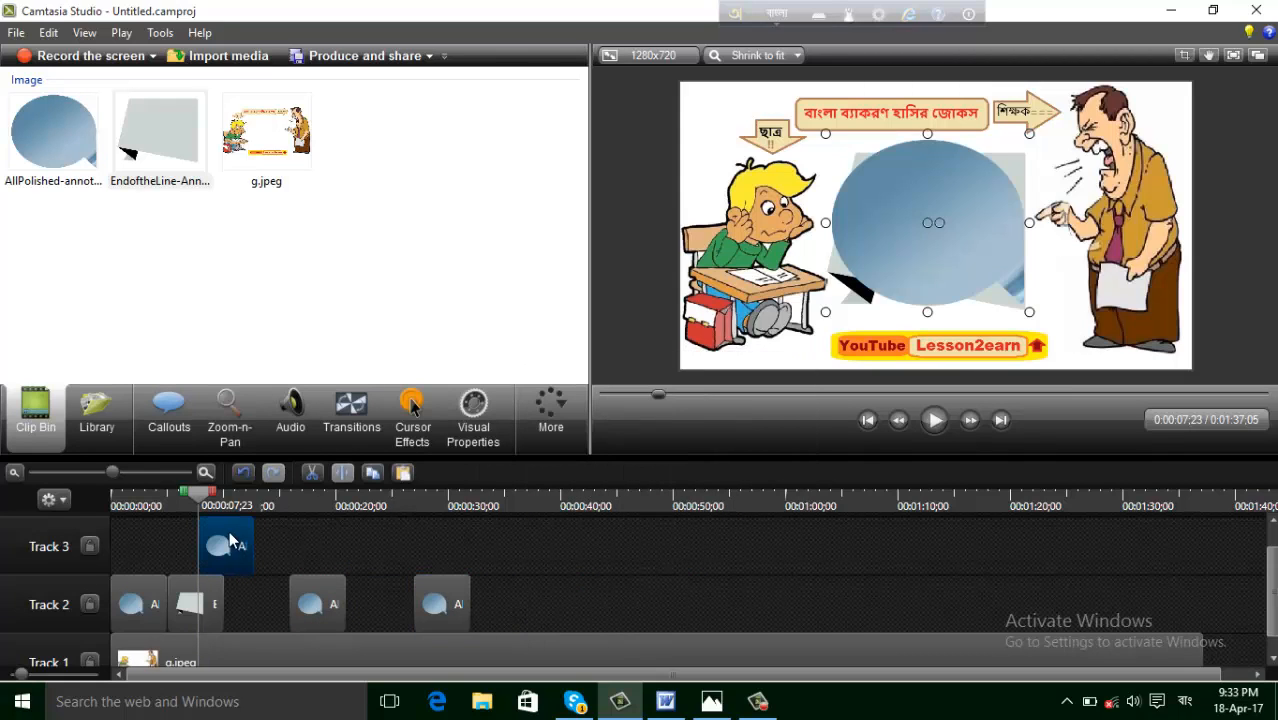
{"action": "left_click_drag", "start_coordinate": [228, 537], "coordinate": [522, 594]}
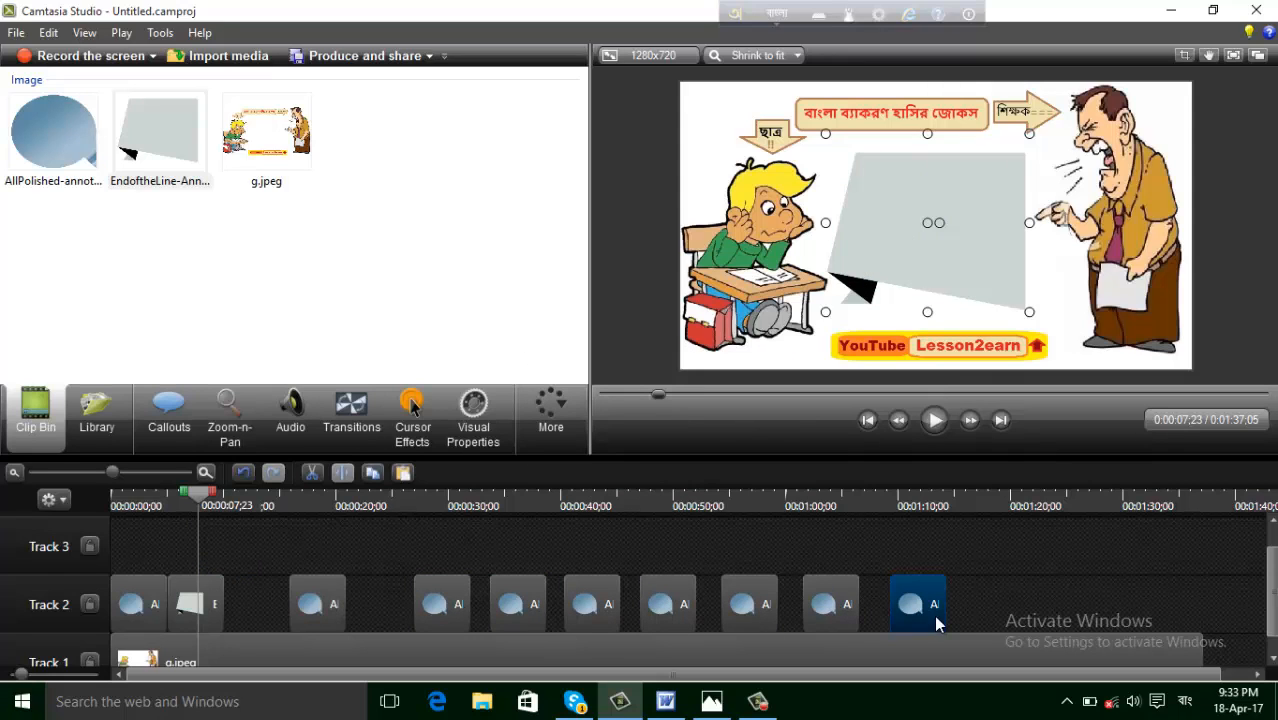
{"action": "right_click", "coordinate": [1002, 586]}
{"action": "left_click", "coordinate": [802, 392]}
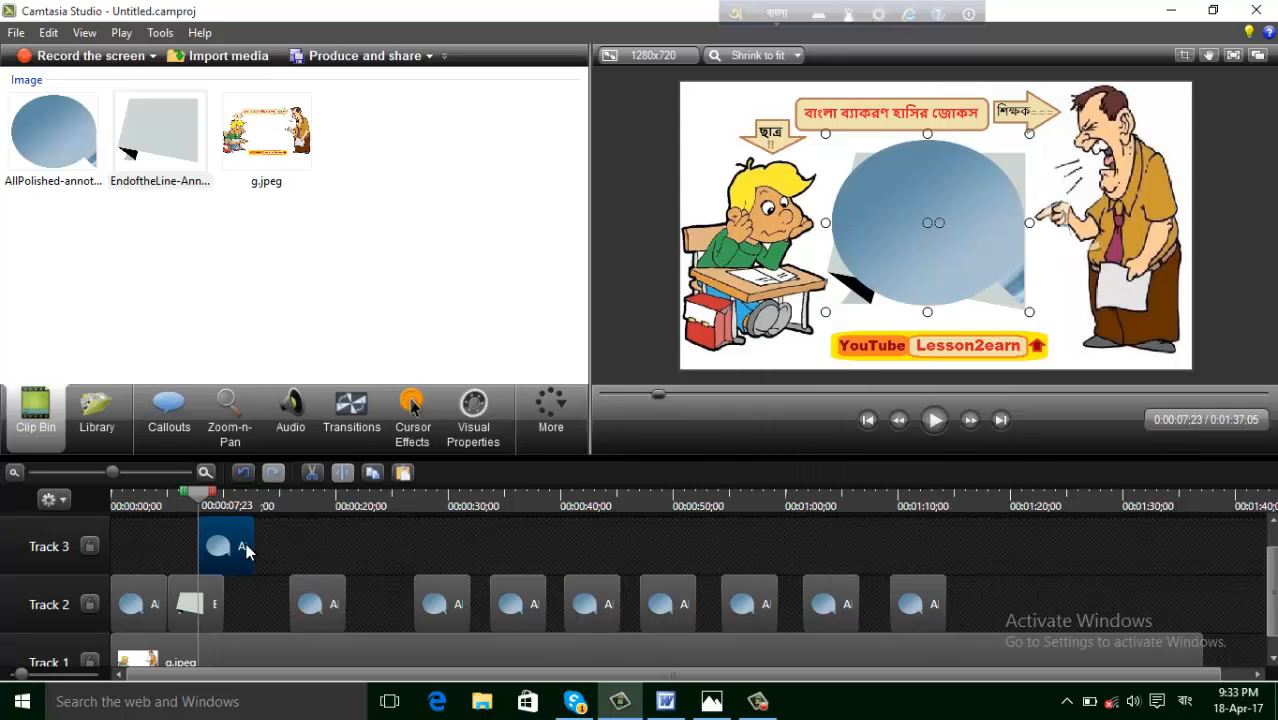
{"action": "left_click_drag", "start_coordinate": [245, 545], "coordinate": [1110, 580]}
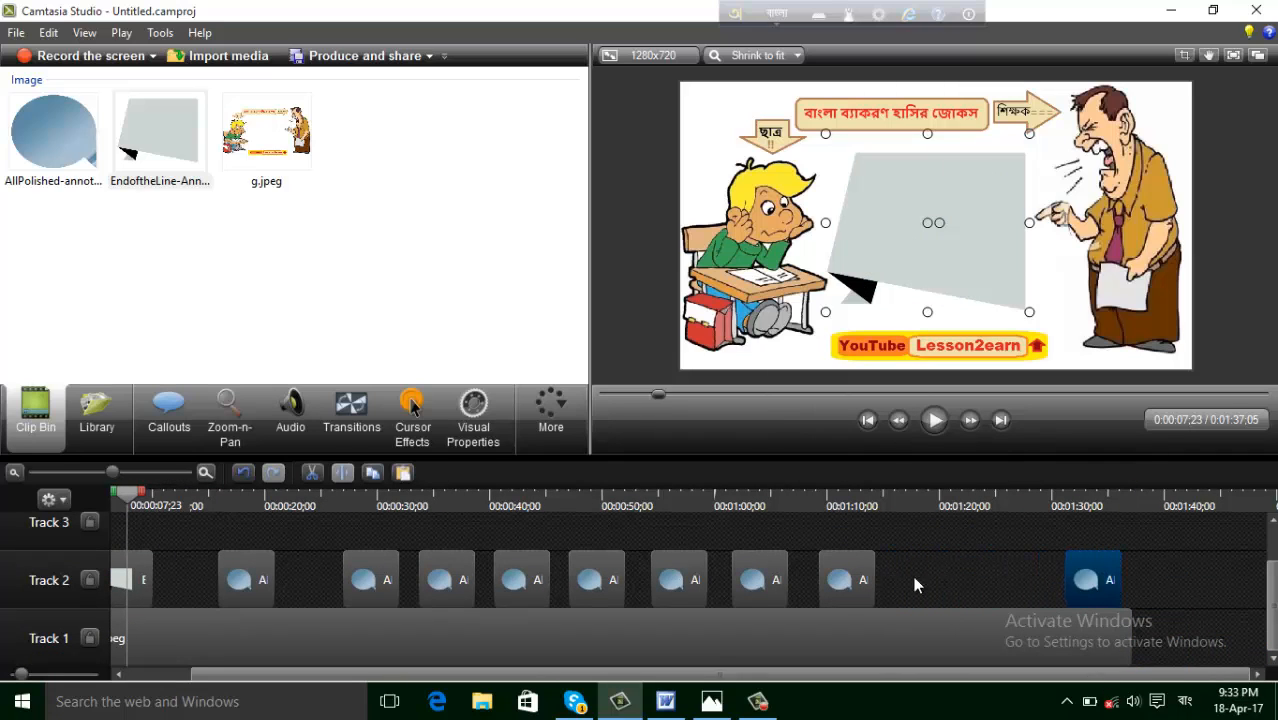
Space the bubble copies more evenly along Track 2, and set the first copy directly after the EndoftheLine-Annotation(3).png clip.
{"action": "left_click_drag", "start_coordinate": [838, 586], "coordinate": [954, 598]}
{"action": "left_click_drag", "start_coordinate": [760, 580], "coordinate": [856, 580]}
{"action": "left_click_drag", "start_coordinate": [690, 580], "coordinate": [752, 587]}
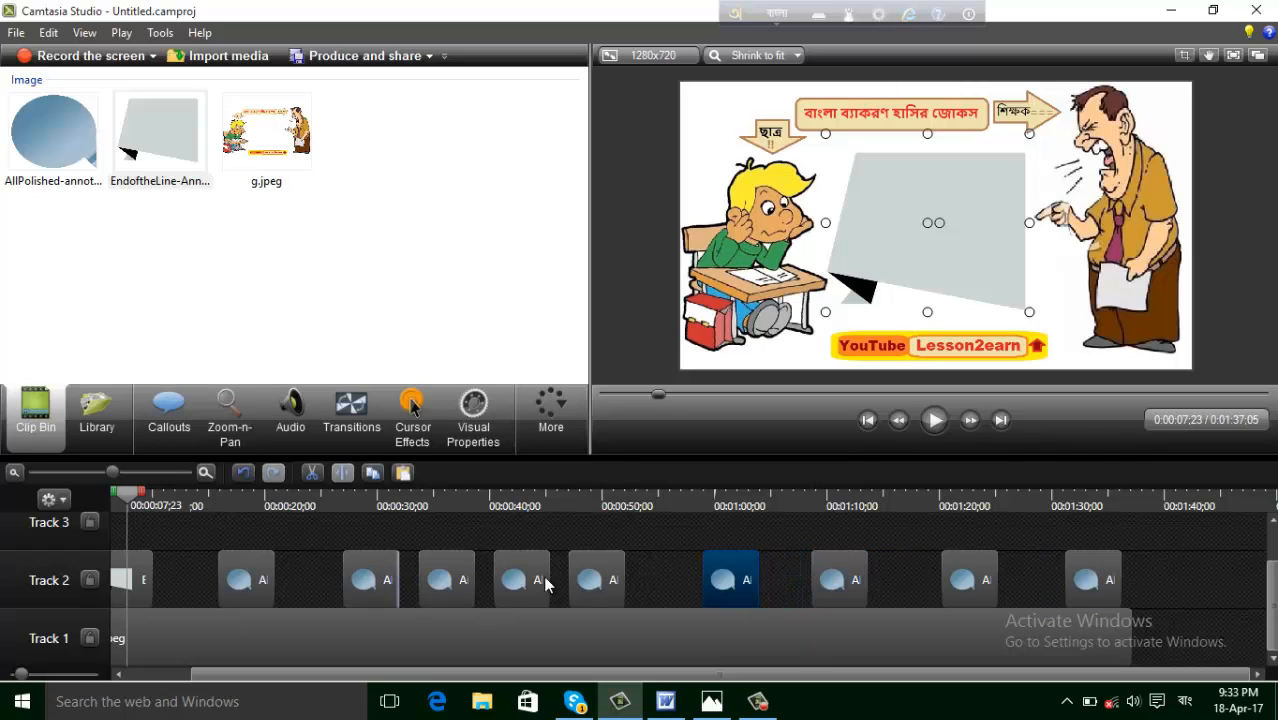
{"action": "left_click_drag", "start_coordinate": [570, 580], "coordinate": [626, 587]}
{"action": "left_click_drag", "start_coordinate": [519, 580], "coordinate": [541, 580]}
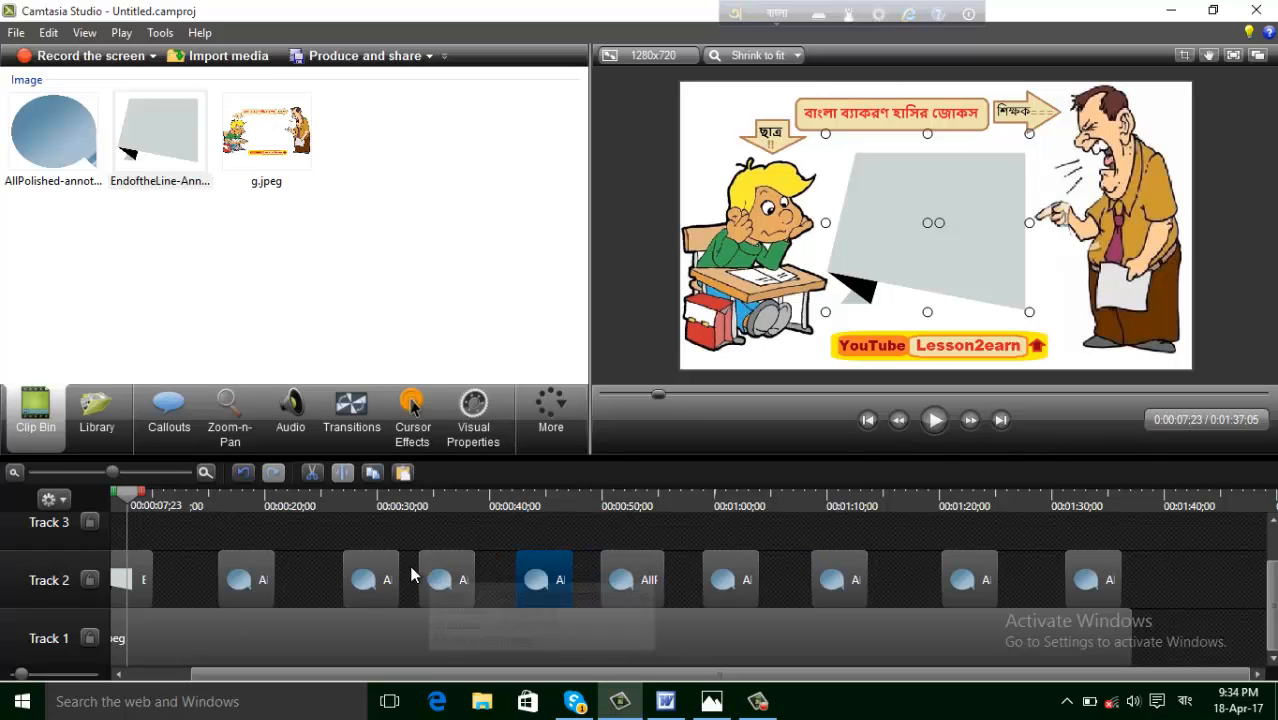
{"action": "left_click_drag", "start_coordinate": [377, 572], "coordinate": [367, 580]}
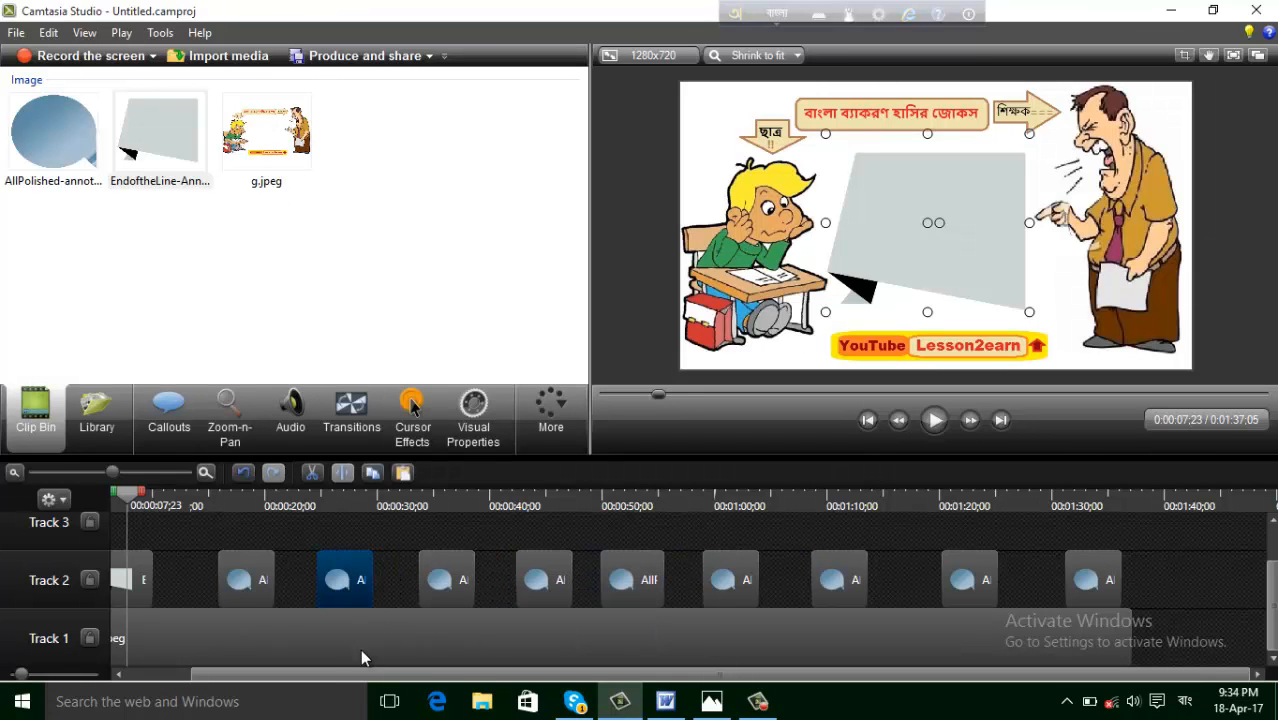
{"action": "left_click_drag", "start_coordinate": [320, 676], "coordinate": [208, 675]}
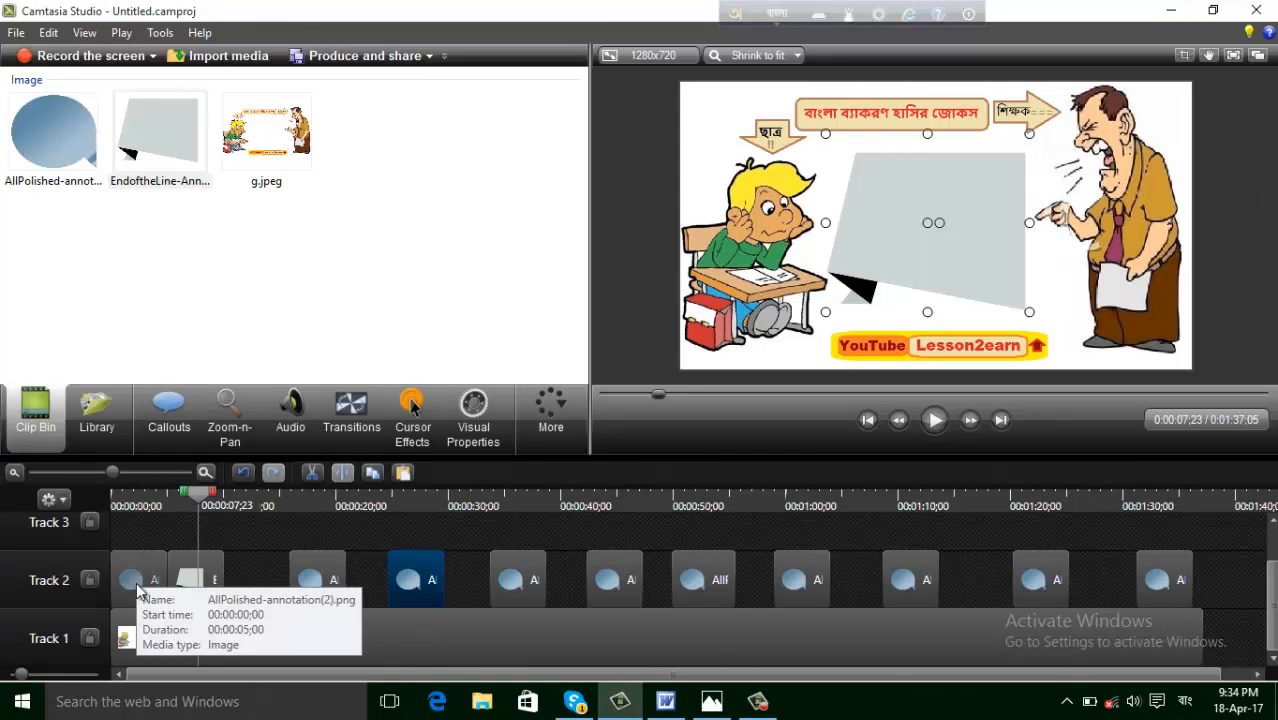
{"action": "left_click_drag", "start_coordinate": [318, 582], "coordinate": [252, 582]}
Copy the EndoftheLine-Annotation(3).png clip and place the pasted copy directly after the second bubble on Track 2.
{"action": "left_click", "coordinate": [207, 585]}
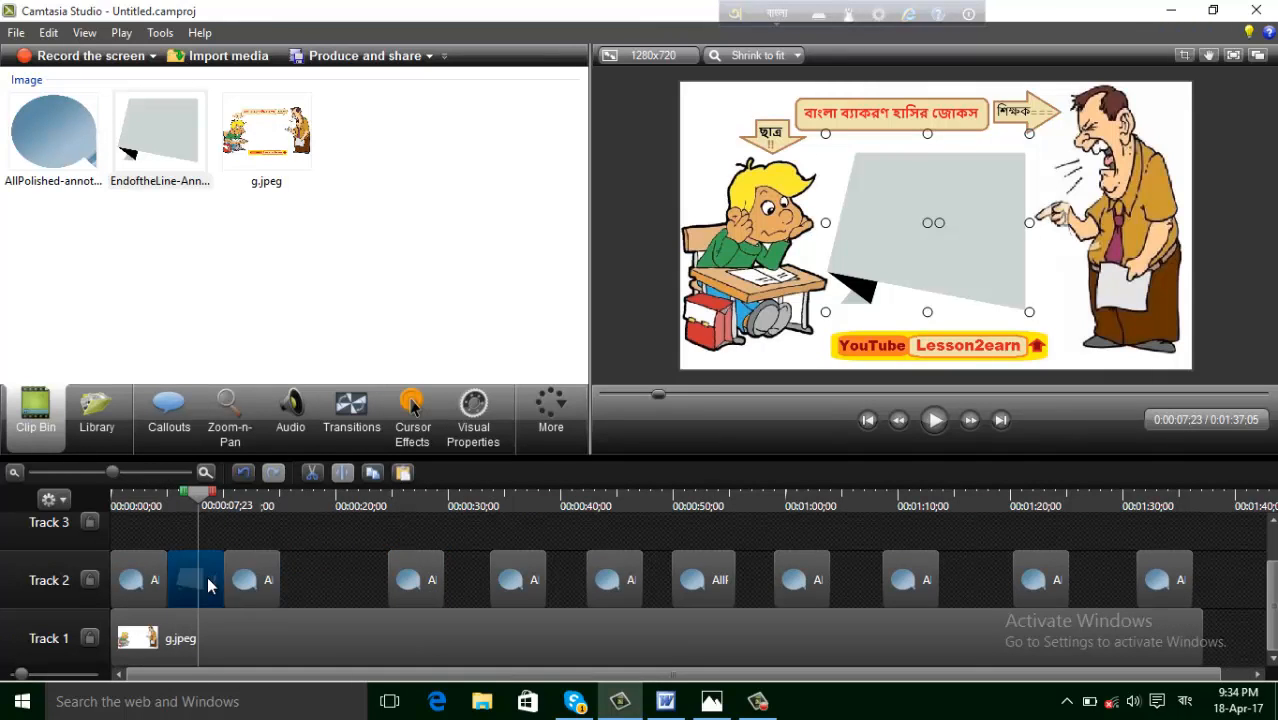
{"action": "right_click", "coordinate": [207, 585]}
{"action": "left_click", "coordinate": [281, 329]}
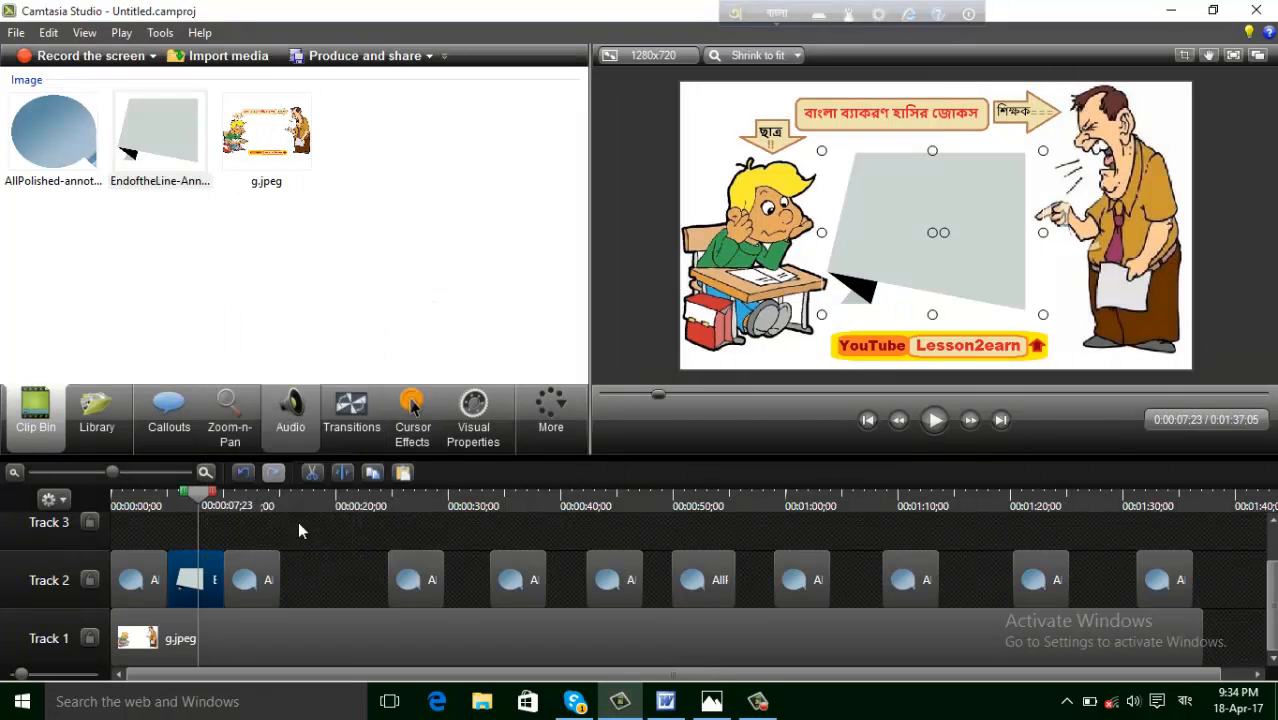
{"action": "right_click", "coordinate": [314, 566]}
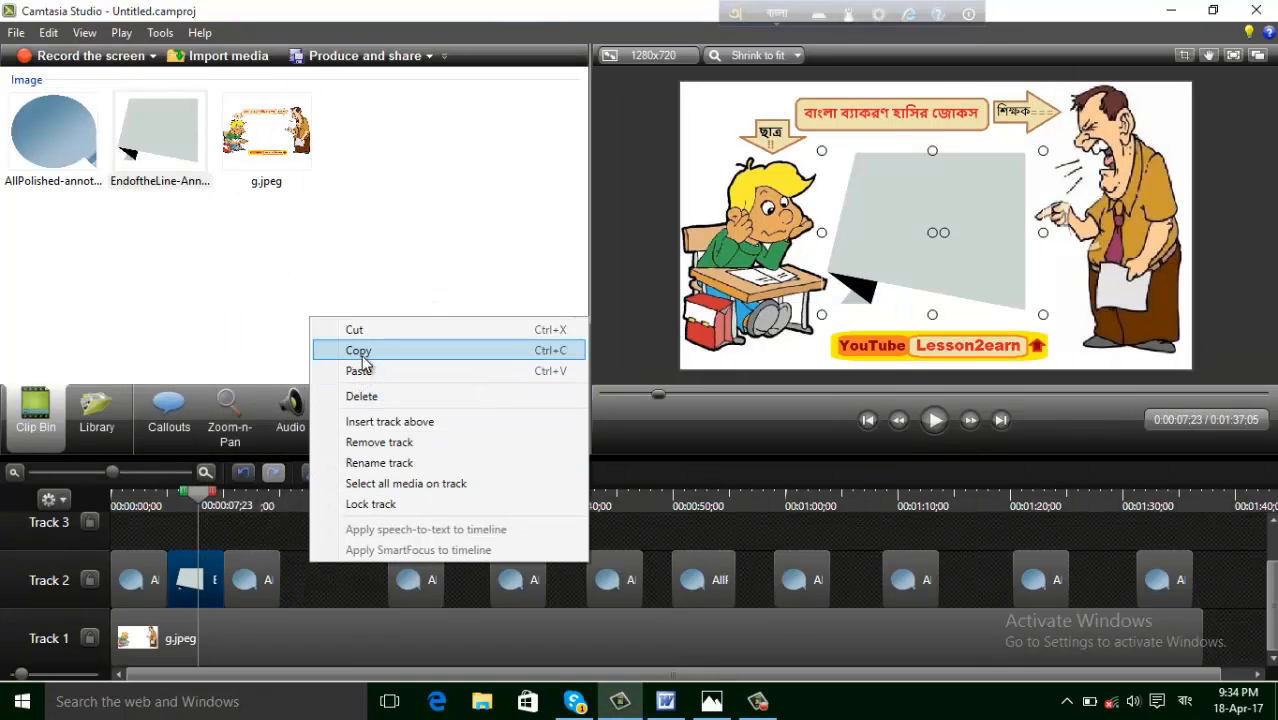
{"action": "left_click", "coordinate": [383, 375]}
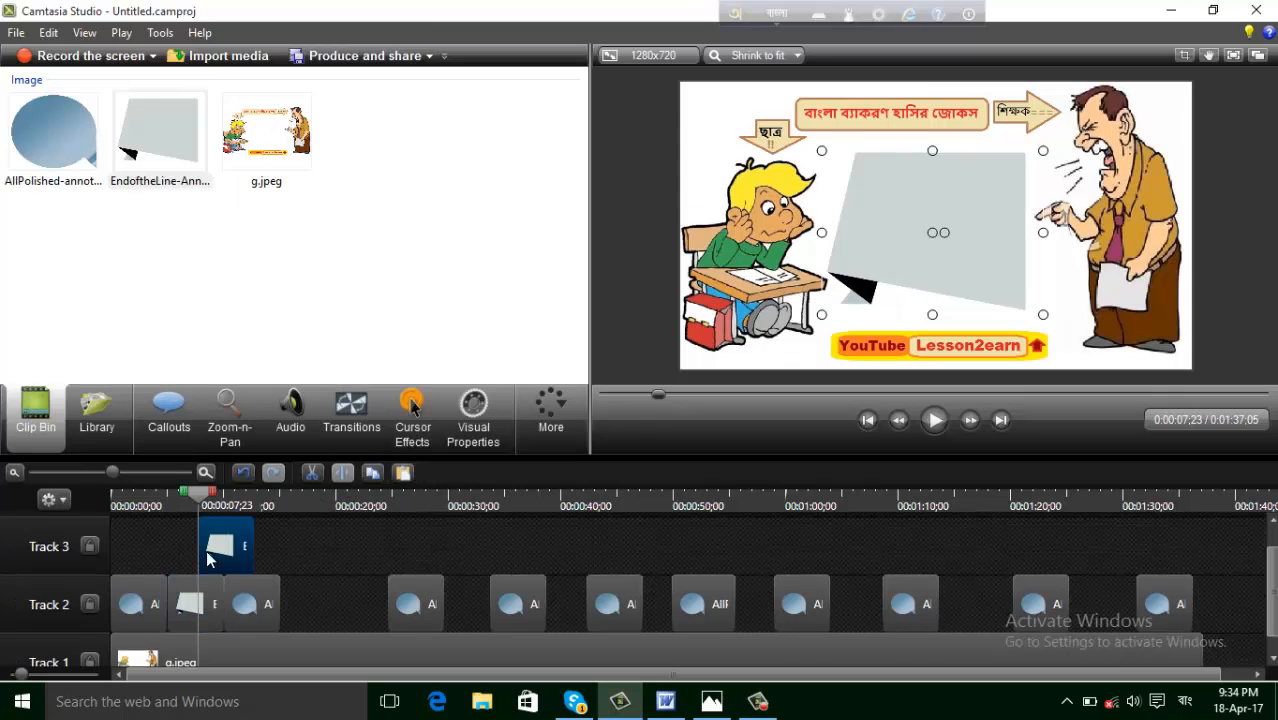
{"action": "left_click_drag", "start_coordinate": [208, 560], "coordinate": [310, 600]}
Paste two more EndoftheLine-Annotation(3).png copies after the third and fourth bubbles on Track 2, keeping the alternating clips edge to edge.
{"action": "right_click", "coordinate": [340, 560]}
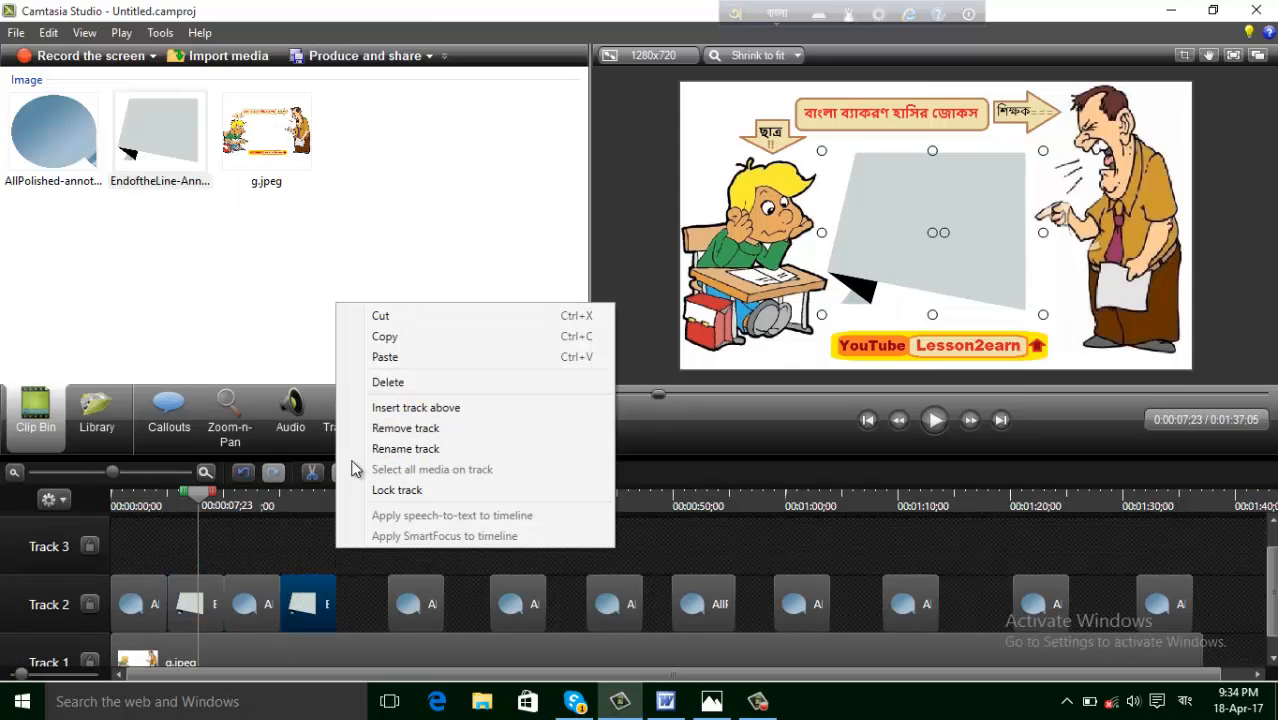
{"action": "left_click", "coordinate": [384, 357]}
{"action": "left_click_drag", "start_coordinate": [240, 539], "coordinate": [411, 598]}
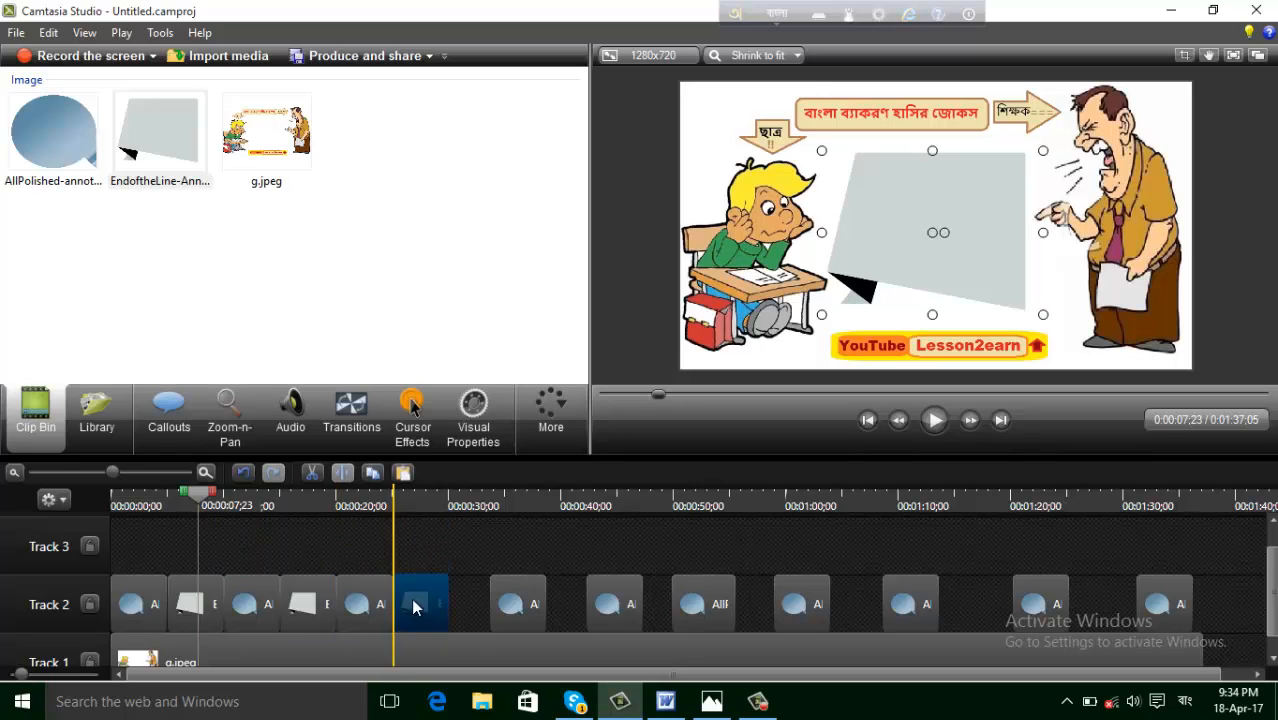
{"action": "right_click", "coordinate": [436, 557]}
{"action": "left_click", "coordinate": [527, 350]}
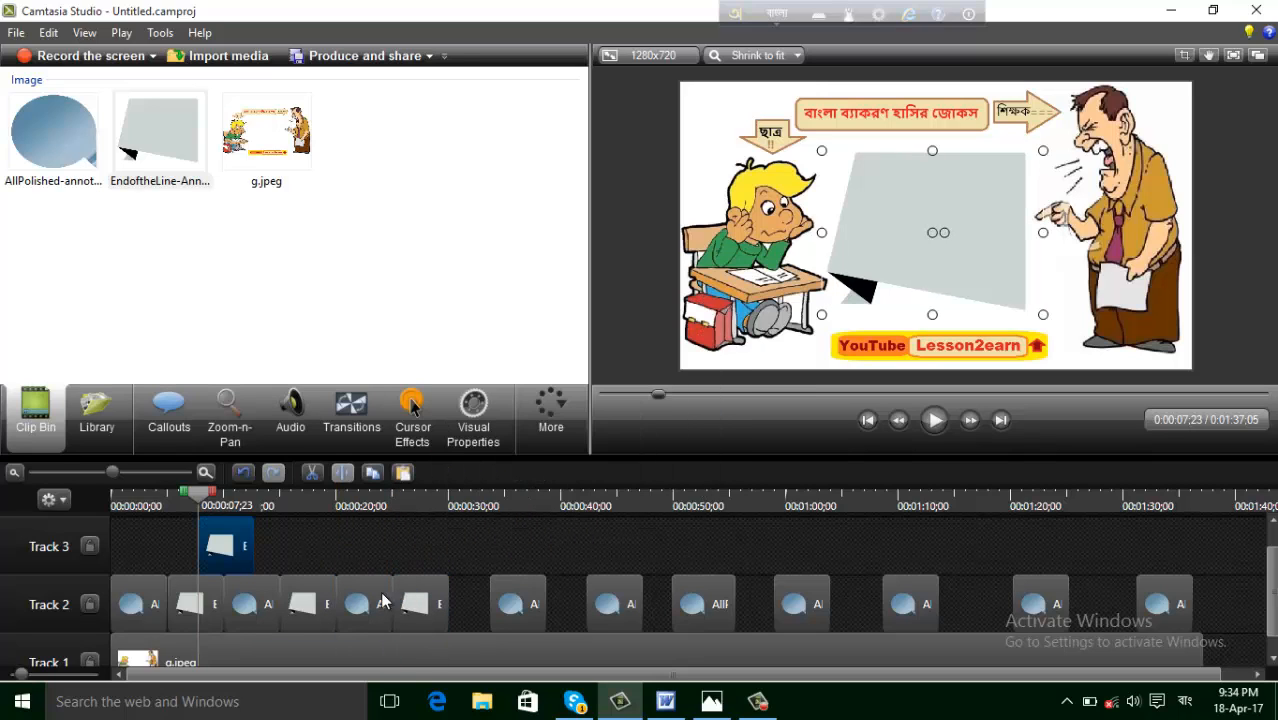
{"action": "left_click_drag", "start_coordinate": [240, 540], "coordinate": [460, 605]}
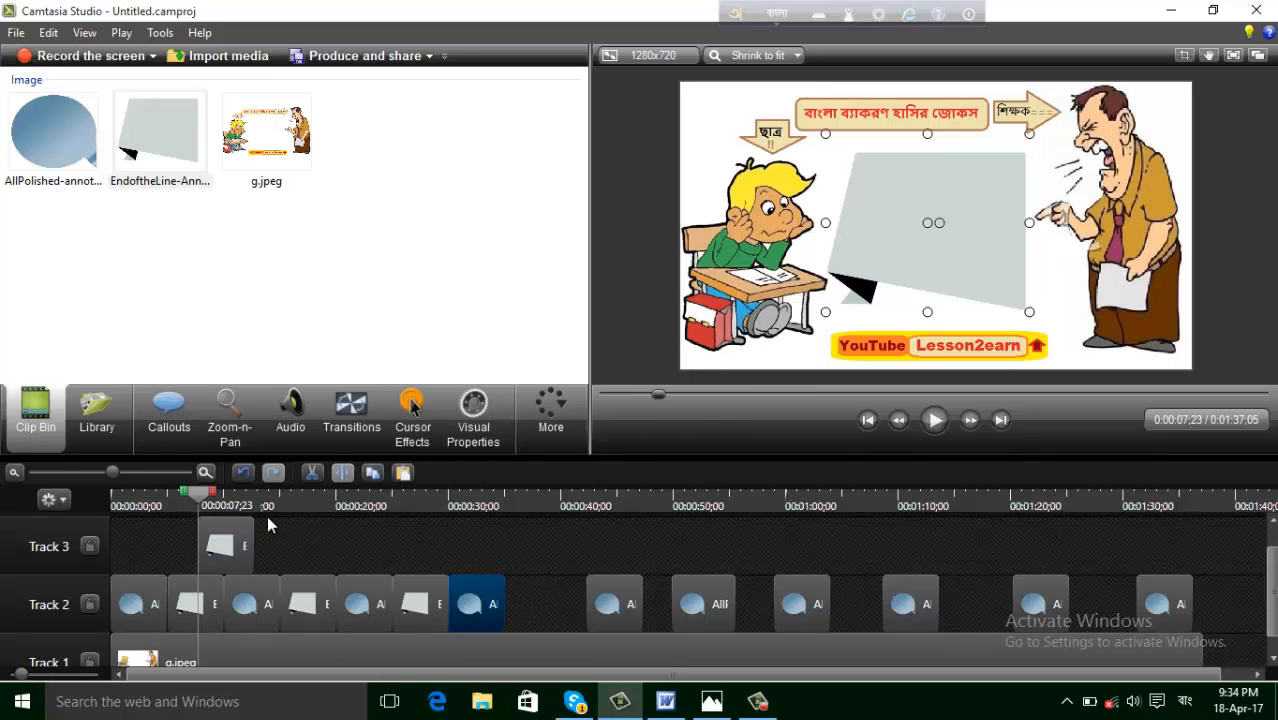
{"action": "left_click_drag", "start_coordinate": [238, 550], "coordinate": [569, 611]}
Paste another EndoftheLine-Annotation(3).png copy and fit it directly after the fifth bubble, shifting the sixth bubble slightly later to make room.
{"action": "right_click", "coordinate": [453, 543]}
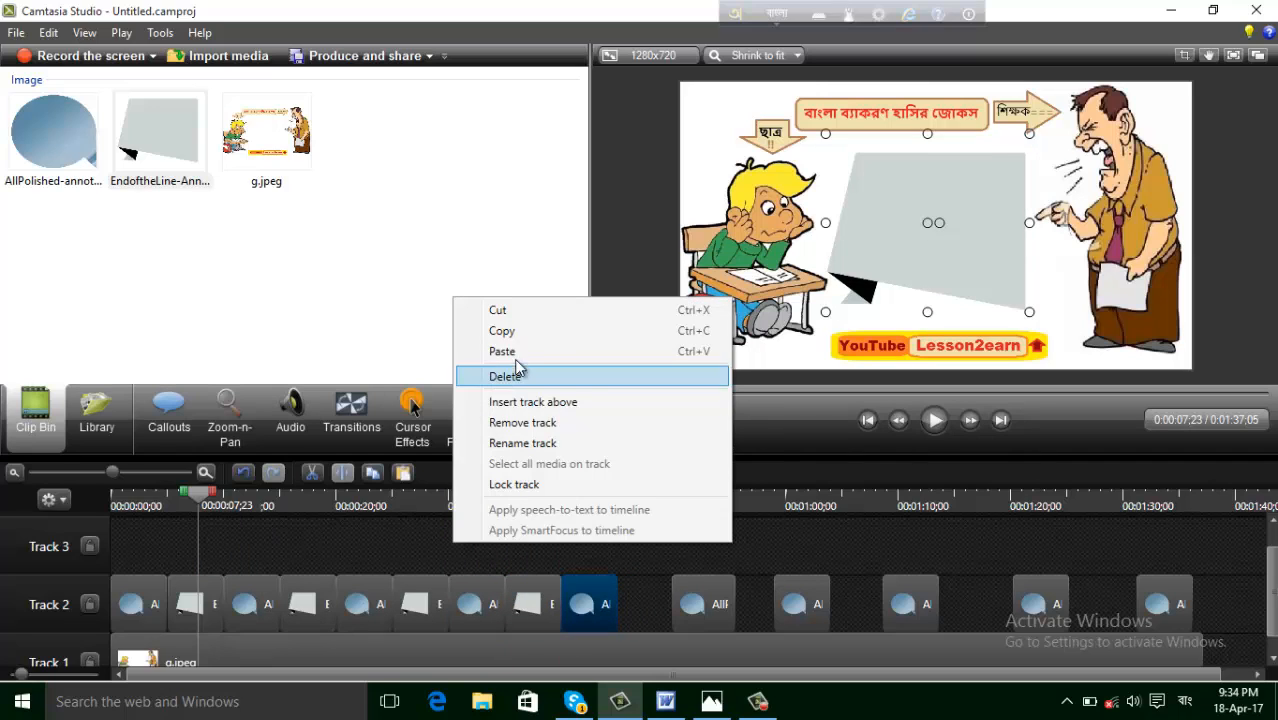
{"action": "left_click", "coordinate": [502, 351]}
{"action": "left_click_drag", "start_coordinate": [228, 545], "coordinate": [622, 579]}
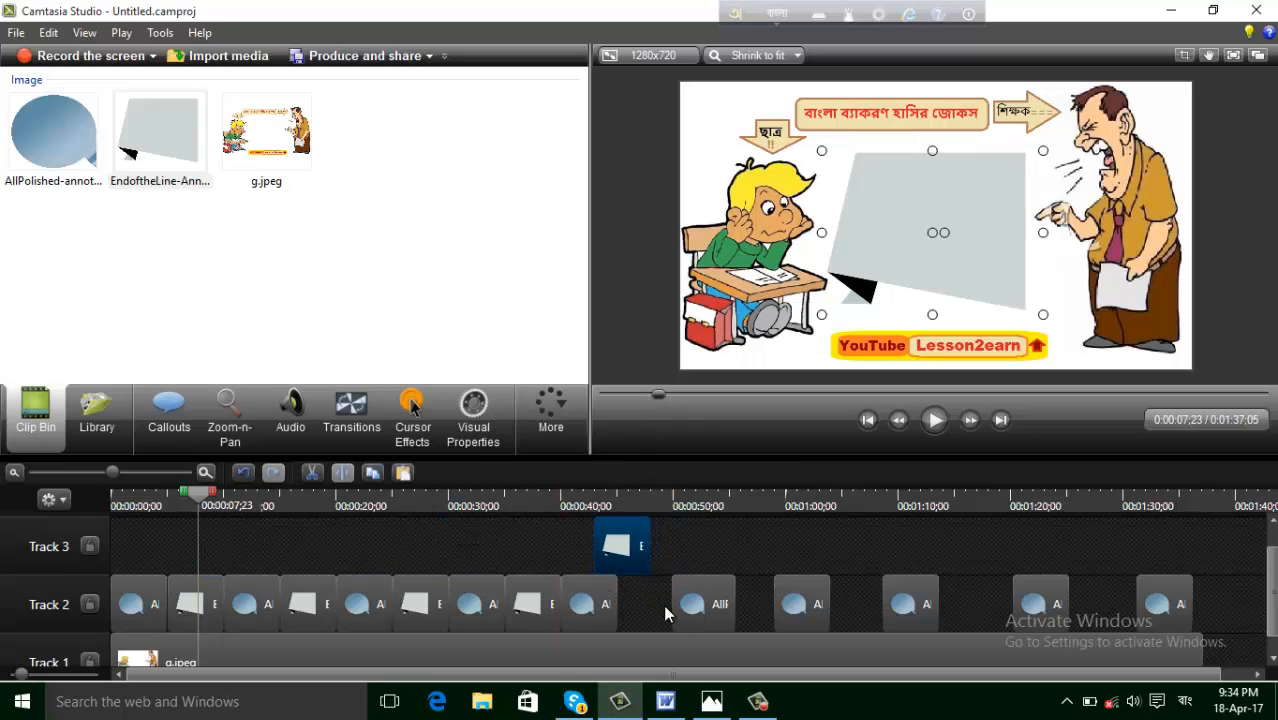
{"action": "left_click_drag", "start_coordinate": [705, 608], "coordinate": [734, 606]}
{"action": "left_click_drag", "start_coordinate": [626, 550], "coordinate": [640, 598]}
{"action": "scroll", "coordinate": [630, 640], "scroll_direction": "down", "scroll_amount": 1}
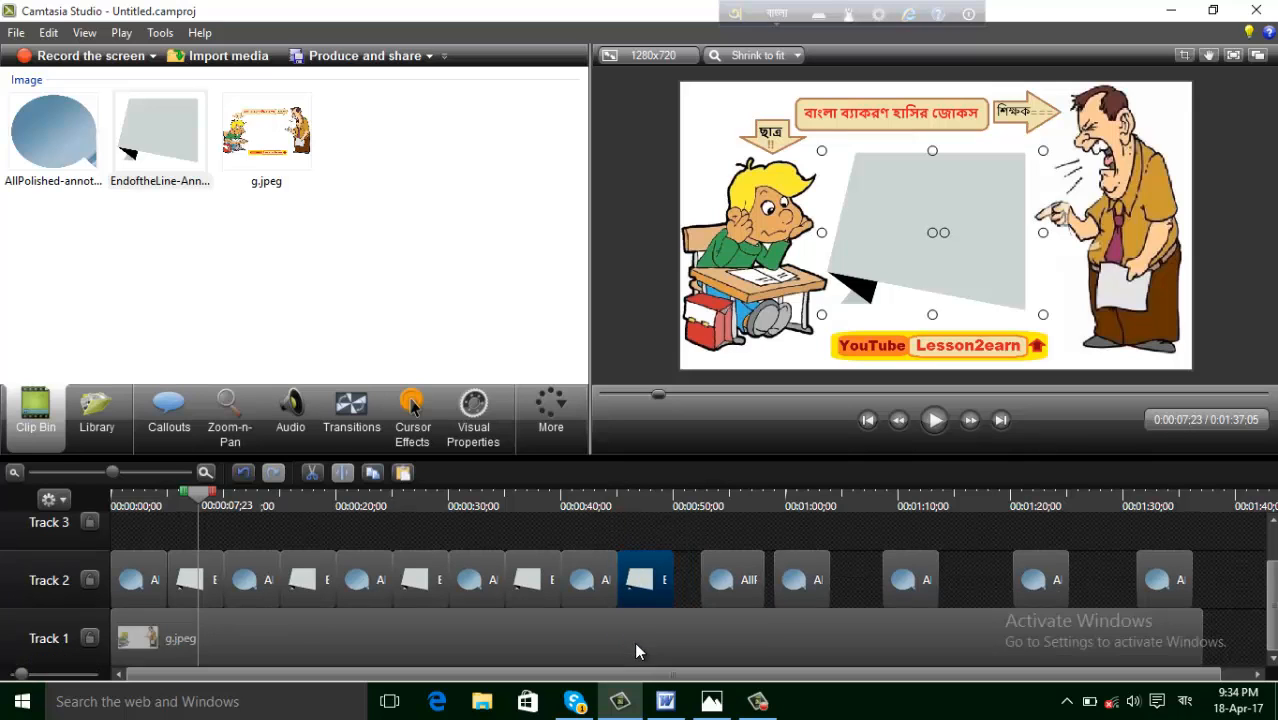
Close up the sixth bubble, respace the bubbles behind it and paste an EndoftheLine-Annotation(3).png copy directly after it on Track 2.
{"action": "left_click_drag", "start_coordinate": [738, 580], "coordinate": [713, 588]}
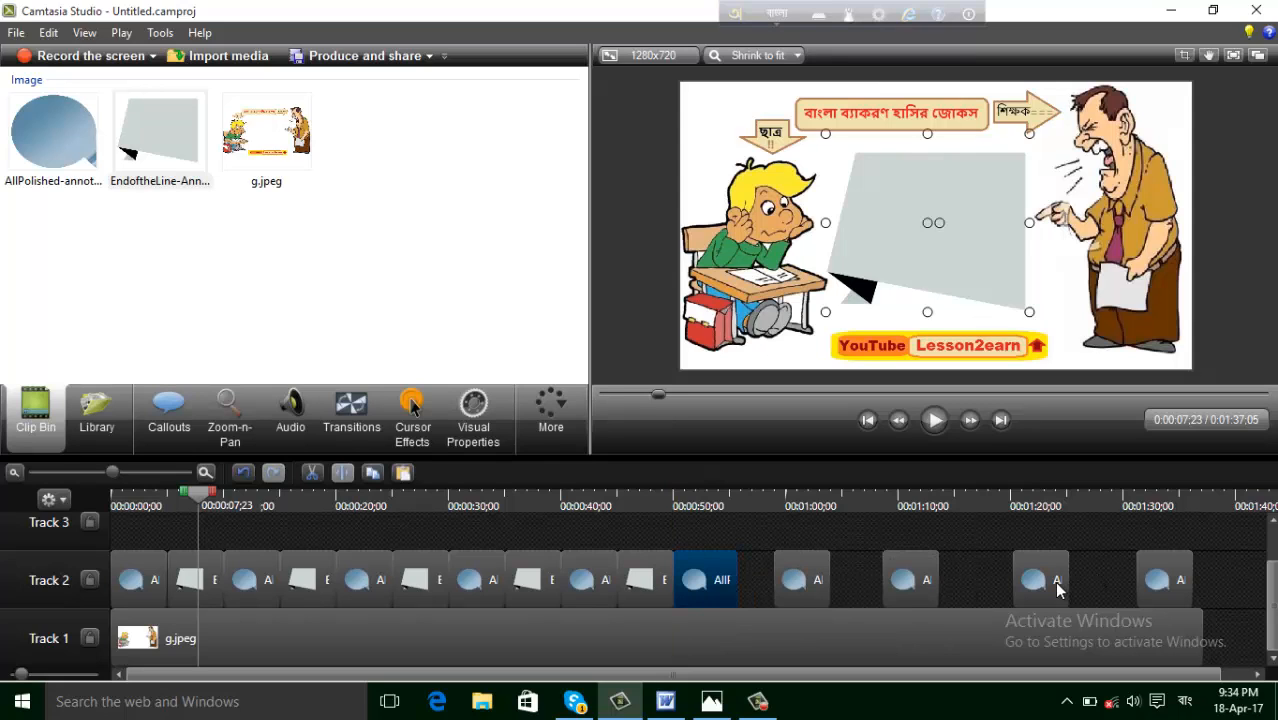
{"action": "left_click_drag", "start_coordinate": [1058, 590], "coordinate": [839, 578]}
{"action": "scroll", "coordinate": [813, 575], "scroll_direction": "up", "scroll_amount": 2}
{"action": "right_click", "coordinate": [678, 566]}
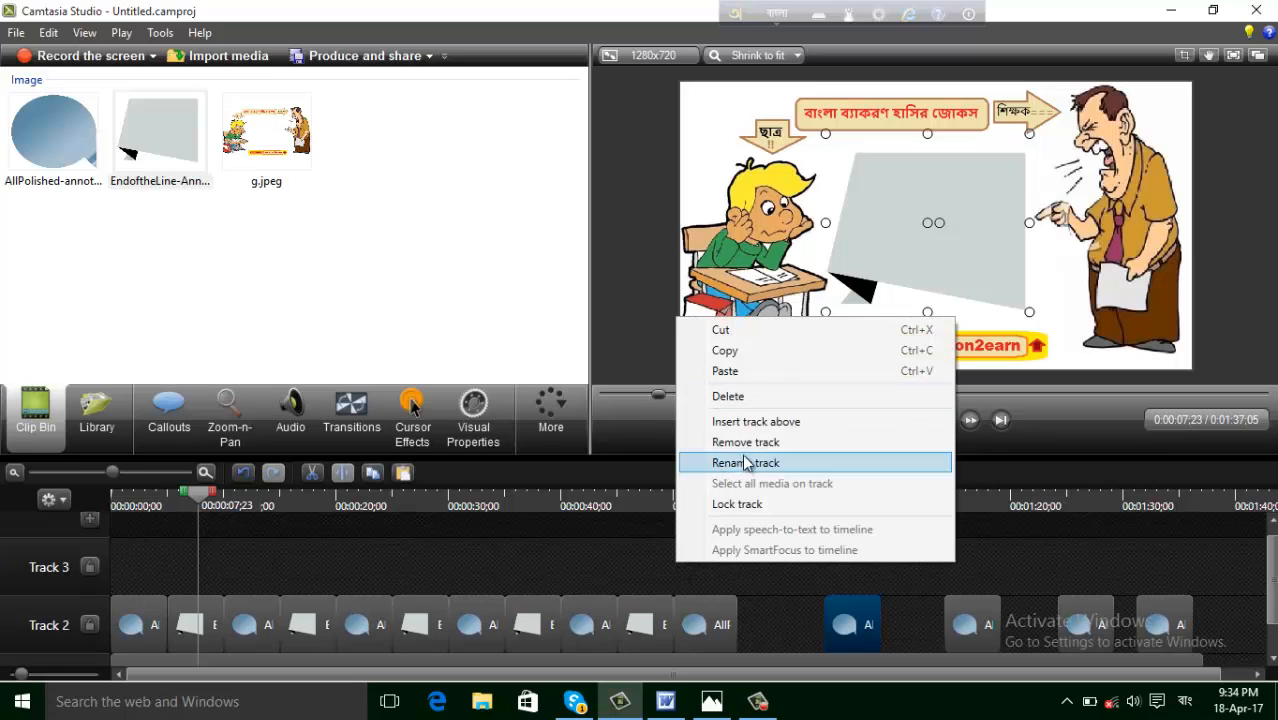
{"action": "left_click", "coordinate": [733, 374]}
{"action": "left_click_drag", "start_coordinate": [225, 565], "coordinate": [760, 636]}
Paste two EndoftheLine-Annotation(3).png copies directly after the sixth and seventh bubbles on Track 2, closing the seventh bubble up between them.
{"action": "right_click", "coordinate": [709, 560]}
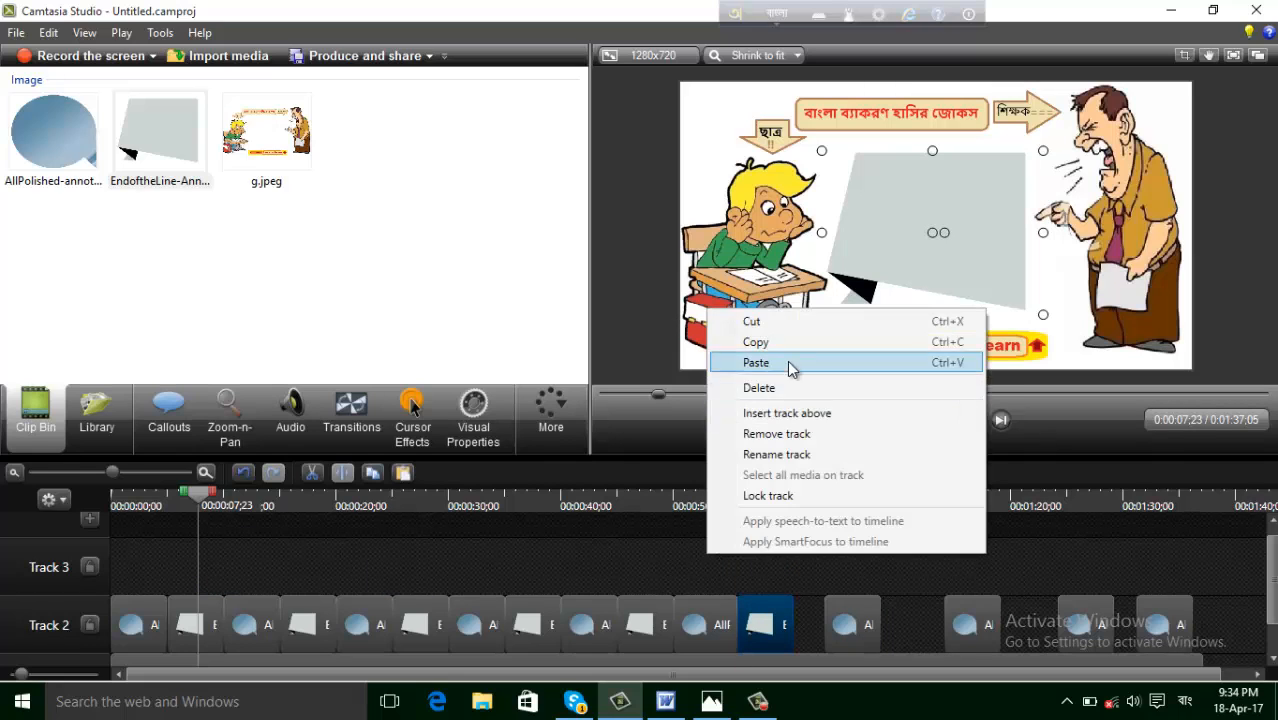
{"action": "left_click", "coordinate": [790, 365]}
{"action": "left_click_drag", "start_coordinate": [222, 560], "coordinate": [862, 630]}
Paste the remaining EndoftheLine-Annotation(3).png copies onto Track 2 and fit them edge to edge with the last three bubbles.
{"action": "right_click", "coordinate": [709, 560]}
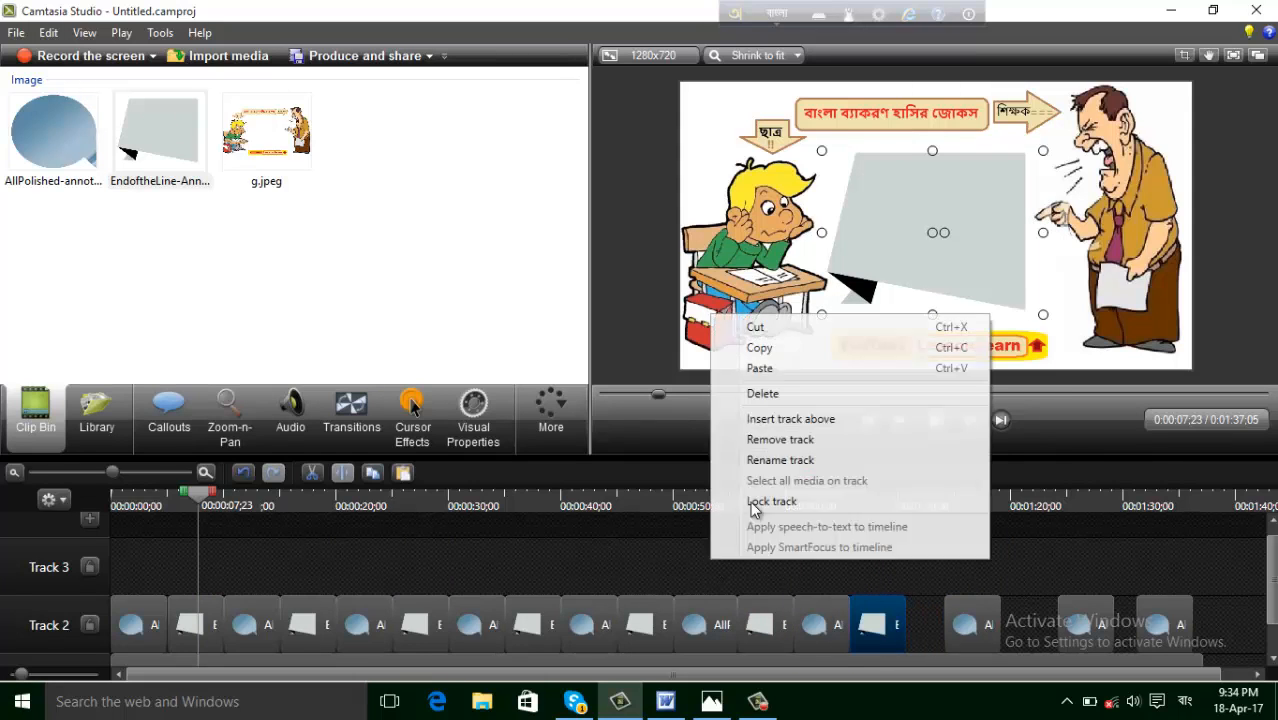
{"action": "left_click", "coordinate": [800, 367]}
{"action": "left_click_drag", "start_coordinate": [225, 567], "coordinate": [857, 608]}
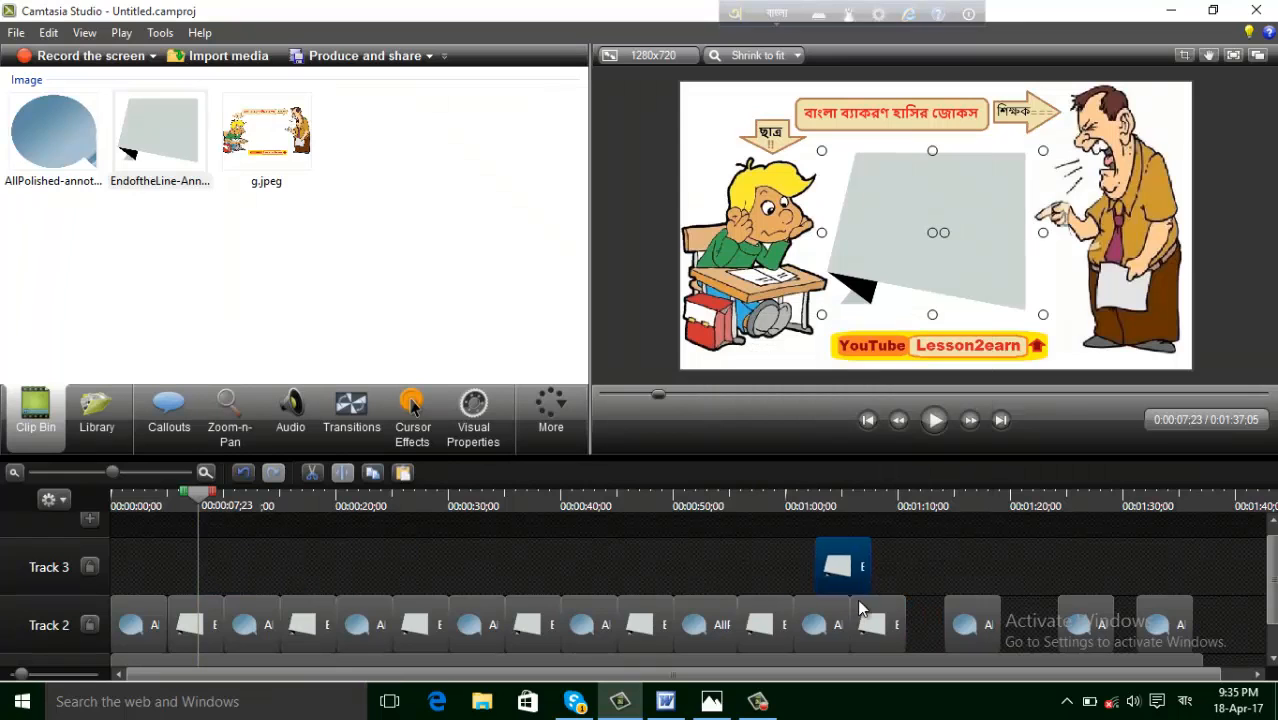
{"action": "left_click_drag", "start_coordinate": [995, 643], "coordinate": [985, 632]}
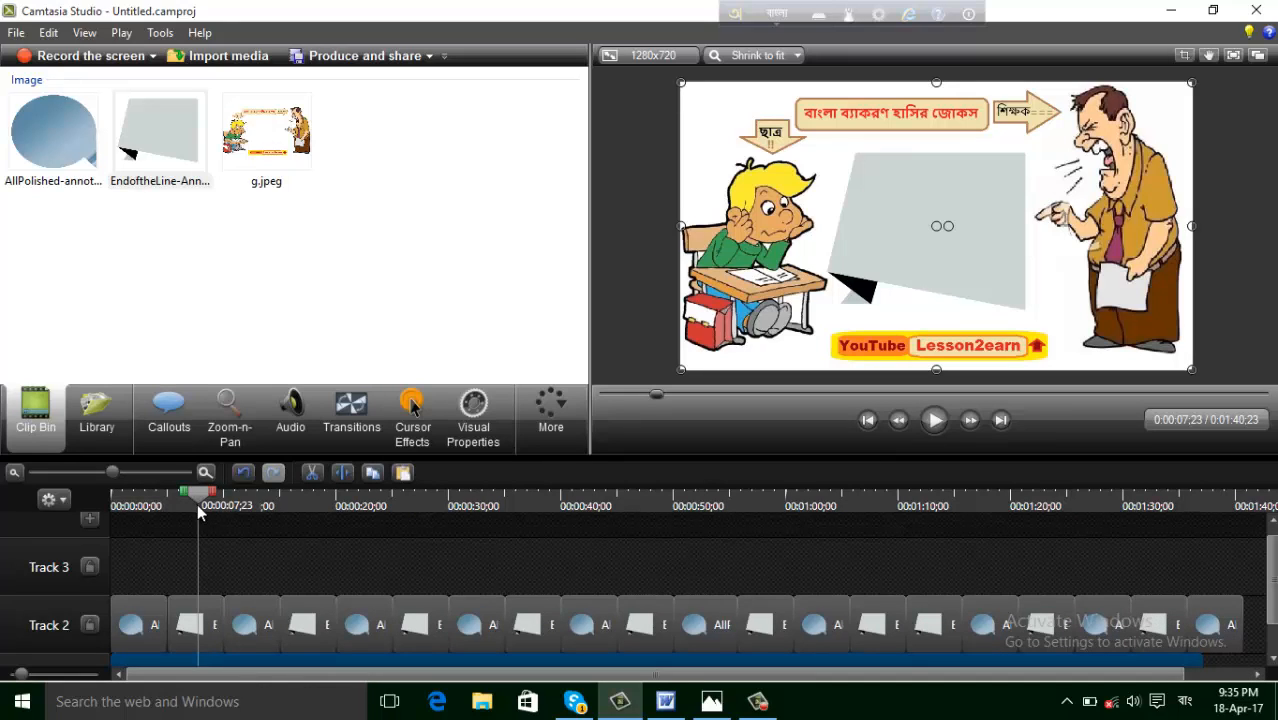
Open the first Track 2 bubble's callout text, then switch to Word and copy the teacher's first line without its speaker label.
{"action": "mouse_move", "coordinate": [145, 507]}
{"action": "left_mouse_down"}
{"action": "mouse_move", "coordinate": [114, 507]}
{"action": "mouse_move", "coordinate": [130, 508]}
{"action": "left_mouse_up"}
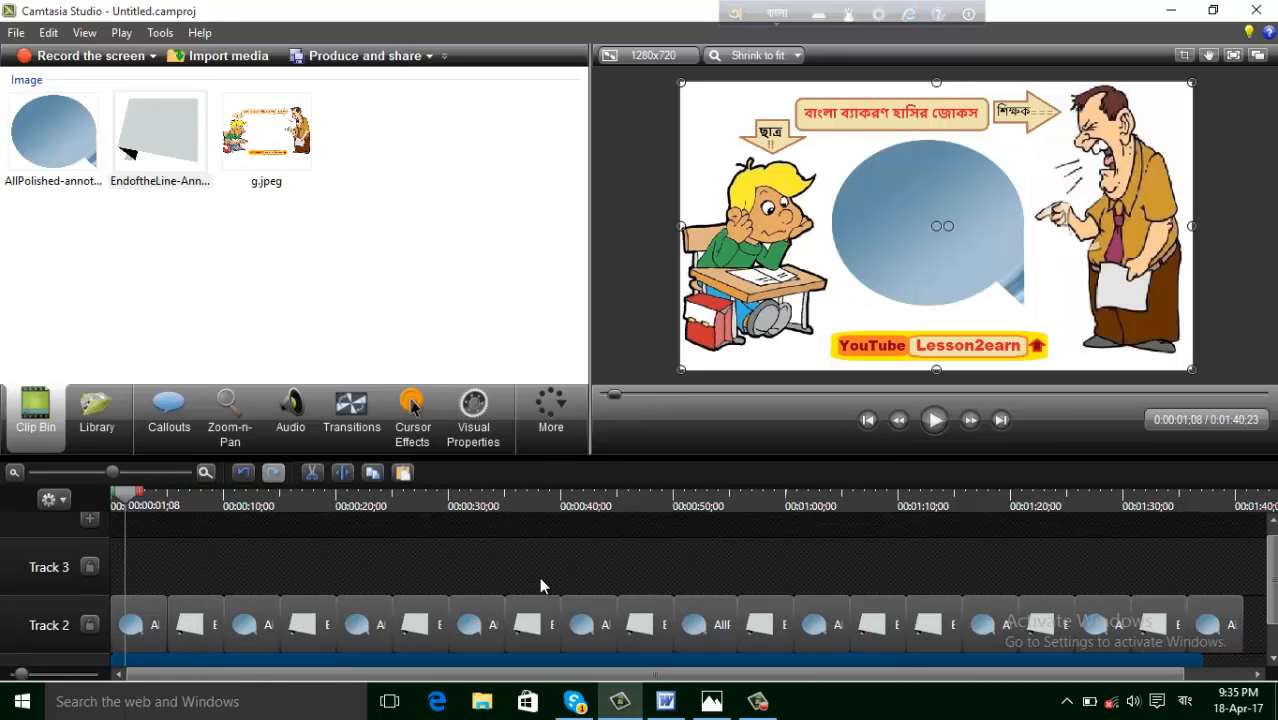
{"action": "left_click", "coordinate": [139, 619]}
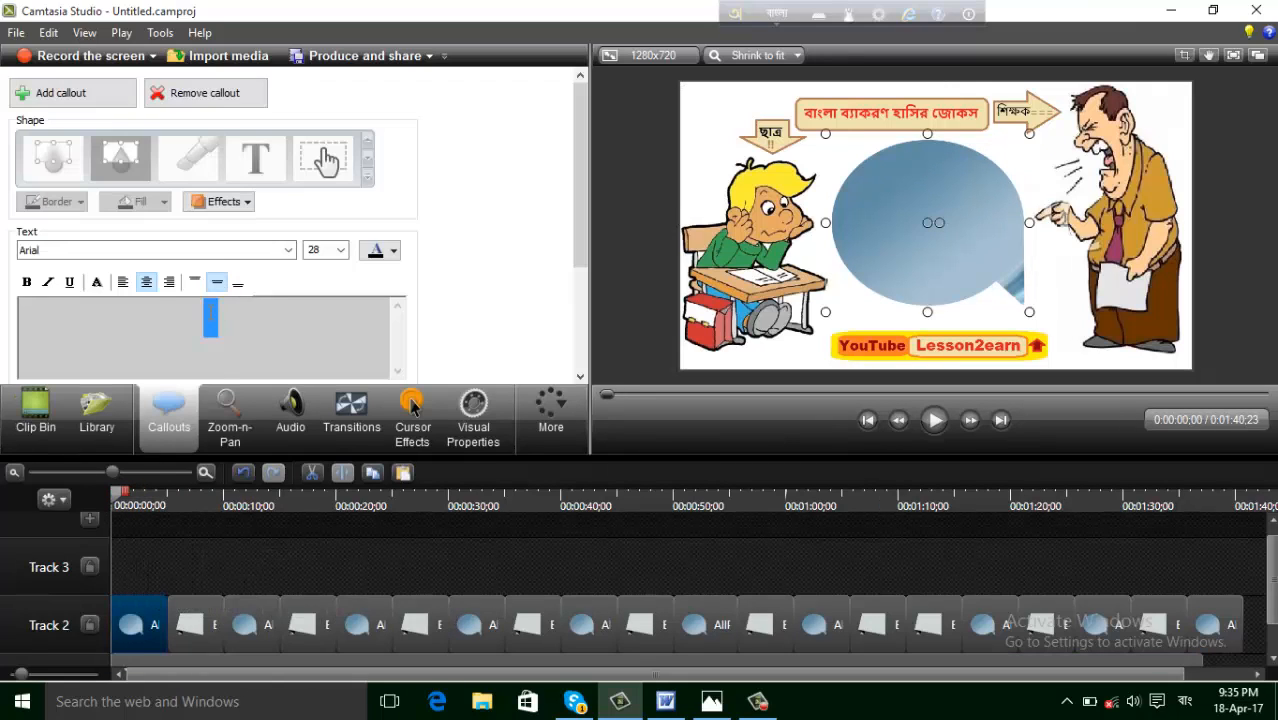
{"action": "left_click", "coordinate": [227, 321]}
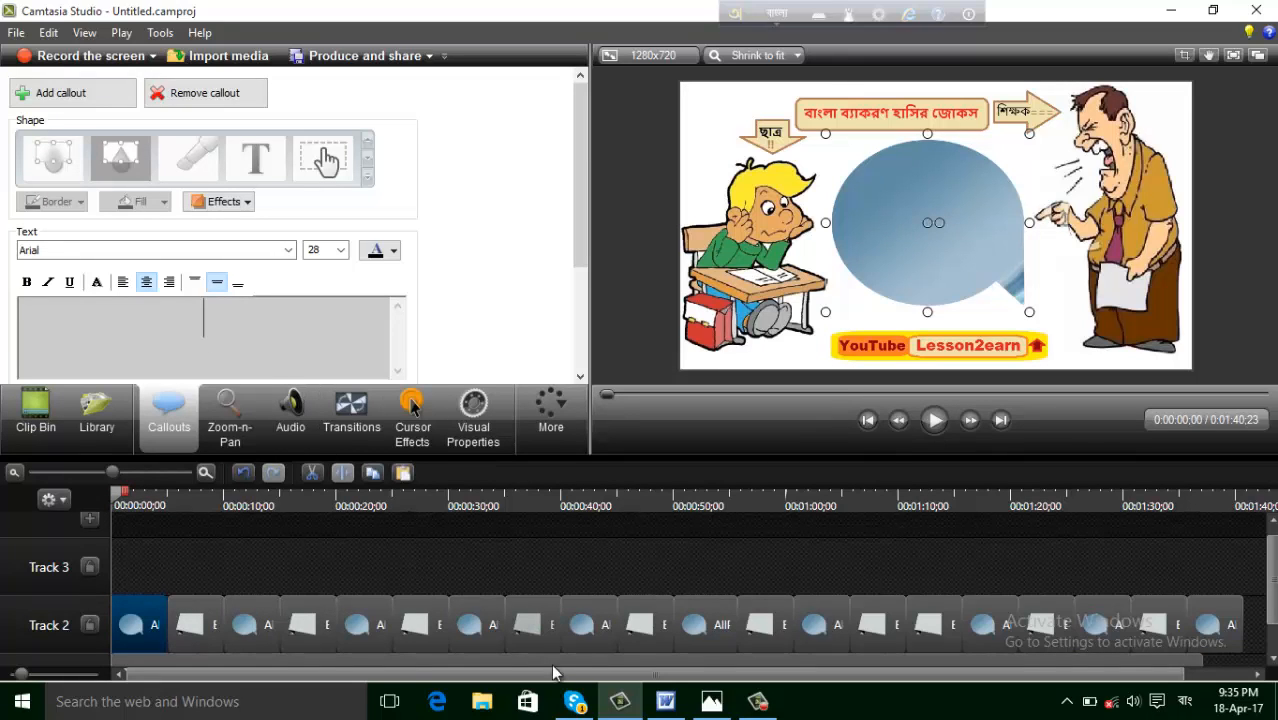
{"action": "left_click", "coordinate": [665, 701]}
{"action": "left_click", "coordinate": [529, 271]}
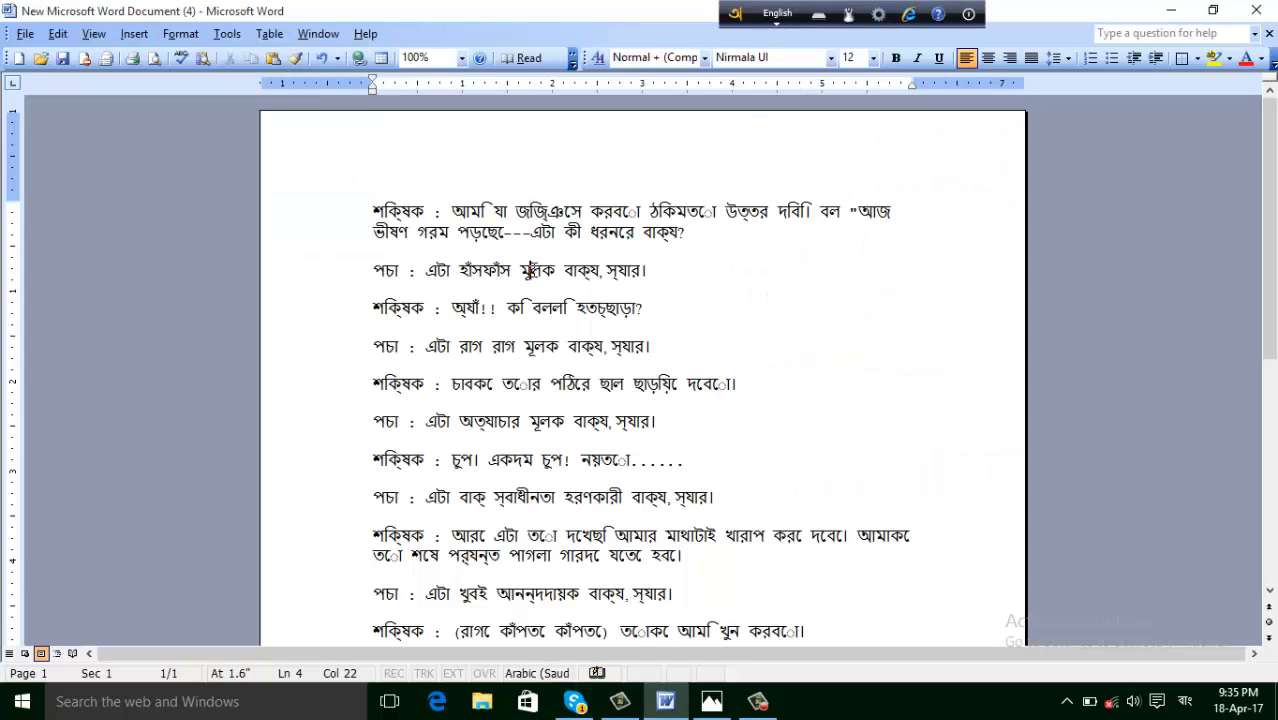
{"action": "left_click_drag", "start_coordinate": [455, 203], "coordinate": [673, 236]}
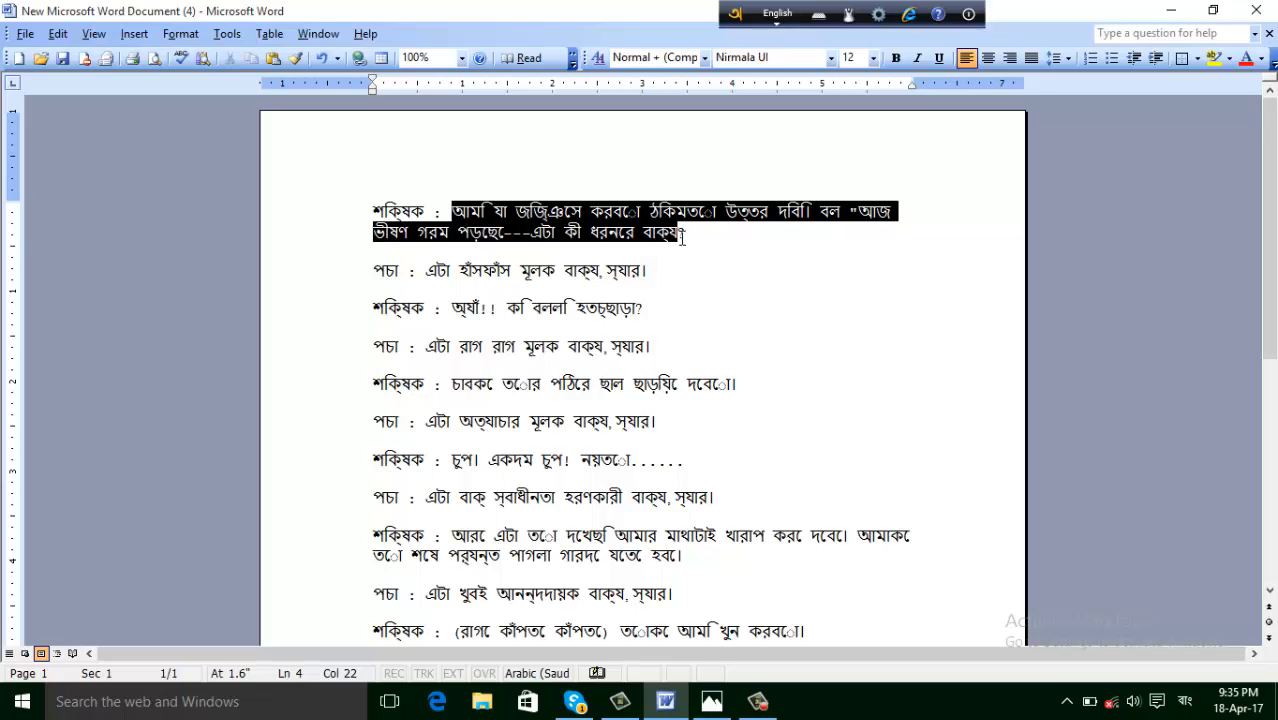
{"action": "right_click", "coordinate": [668, 228]}
{"action": "left_click", "coordinate": [700, 245]}
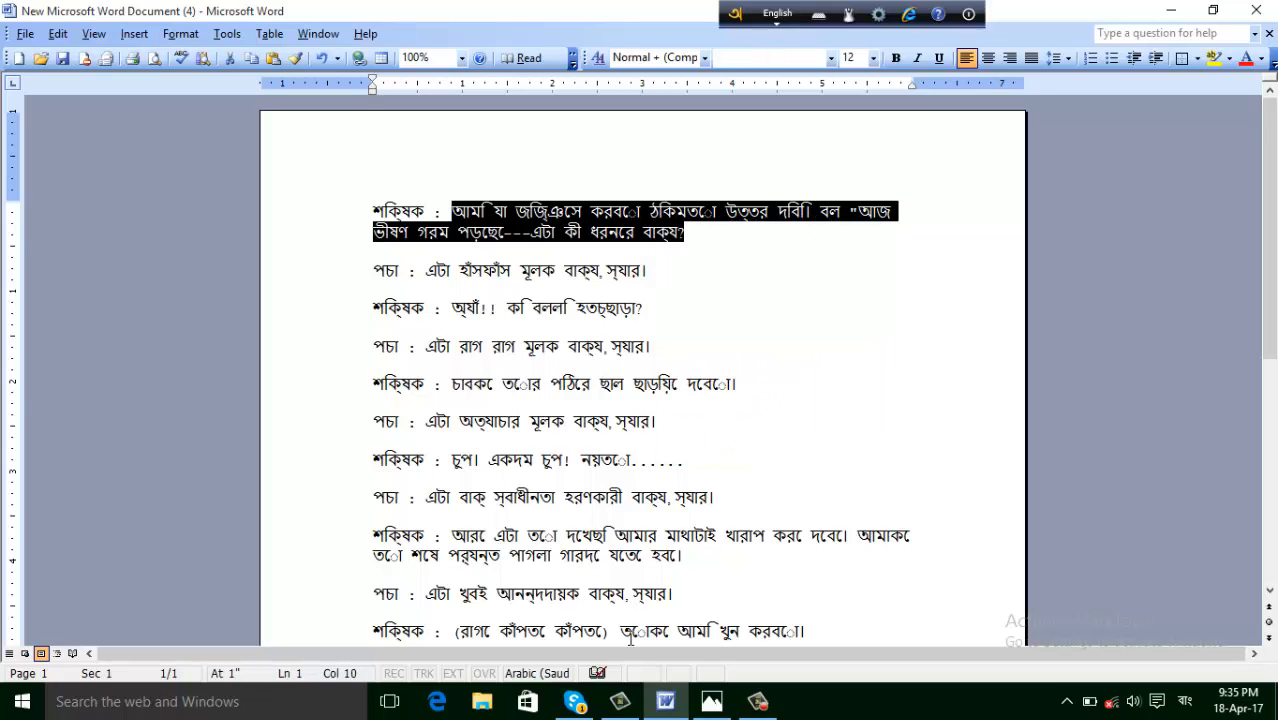
Return to Camtasia Studio and paste the teacher's copied line into the first bubble's callout text.
{"action": "left_click", "coordinate": [620, 701]}
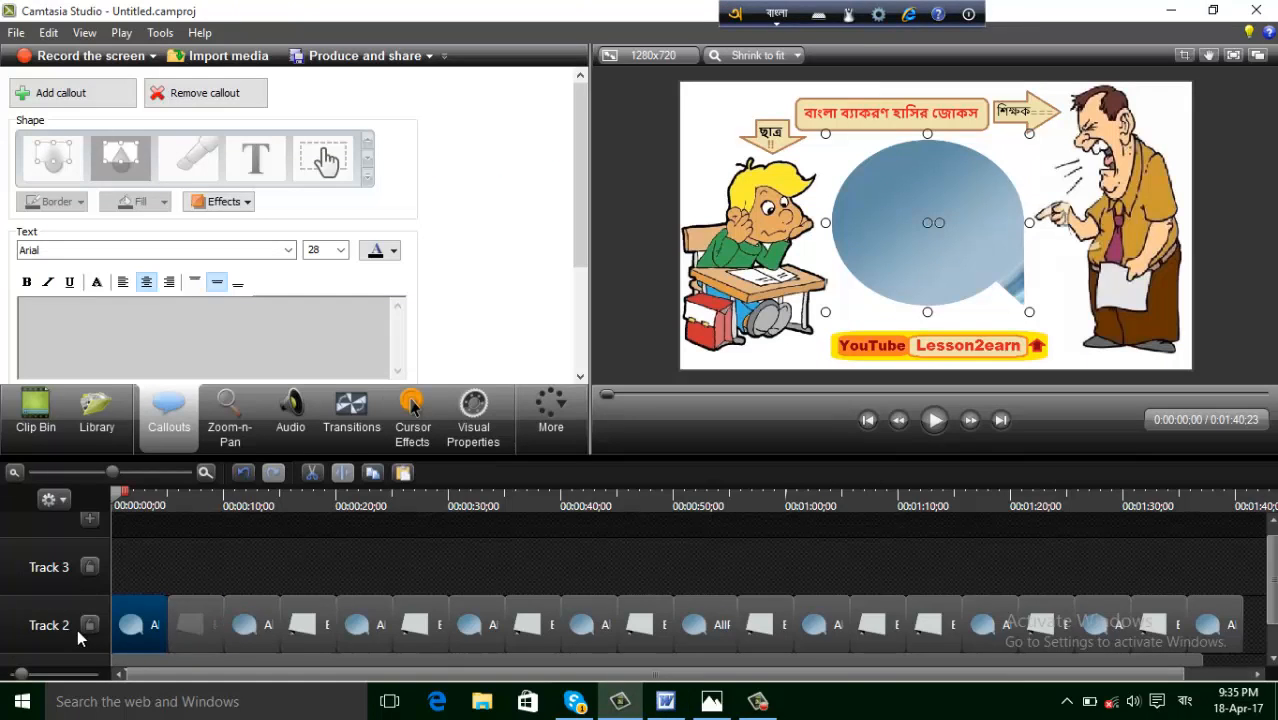
{"action": "right_click", "coordinate": [208, 319]}
{"action": "left_click", "coordinate": [297, 399]}
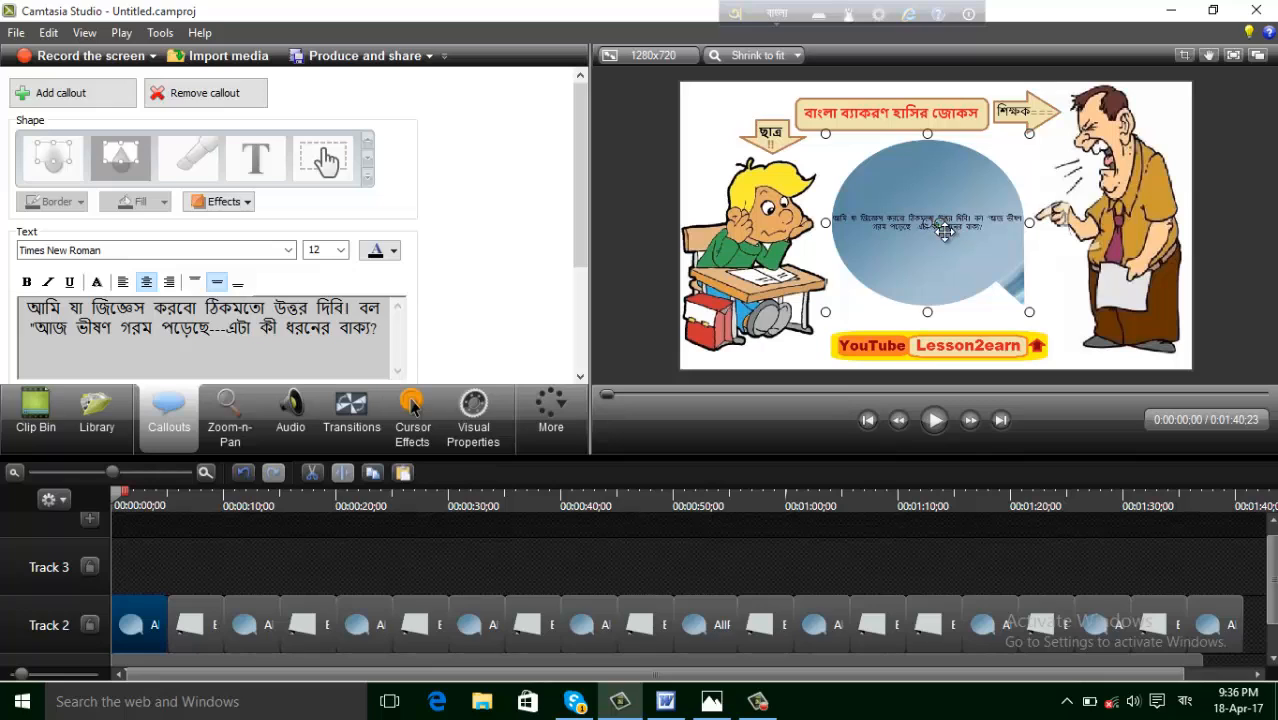
Select all of the first bubble's text and enlarge it, trying size 24 before settling on 28.
{"action": "left_click", "coordinate": [253, 326]}
{"action": "left_click", "coordinate": [78, 349]}
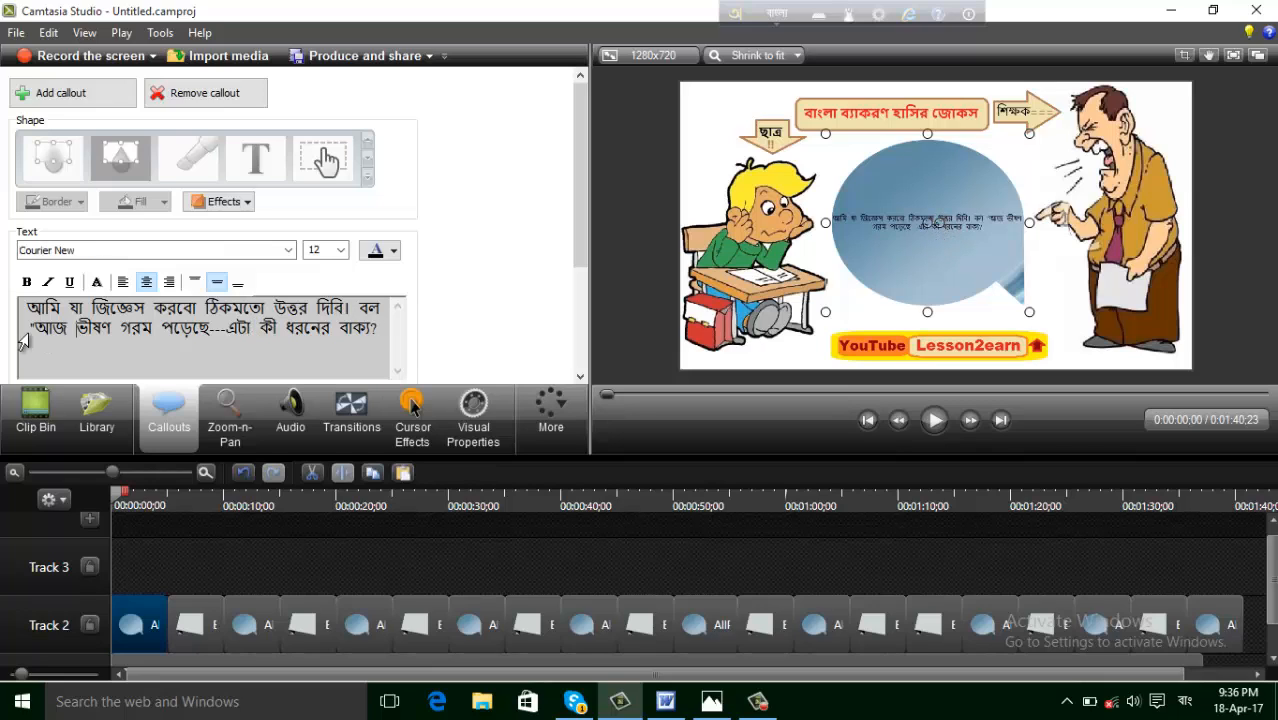
{"action": "key", "text": "ctrl+a"}
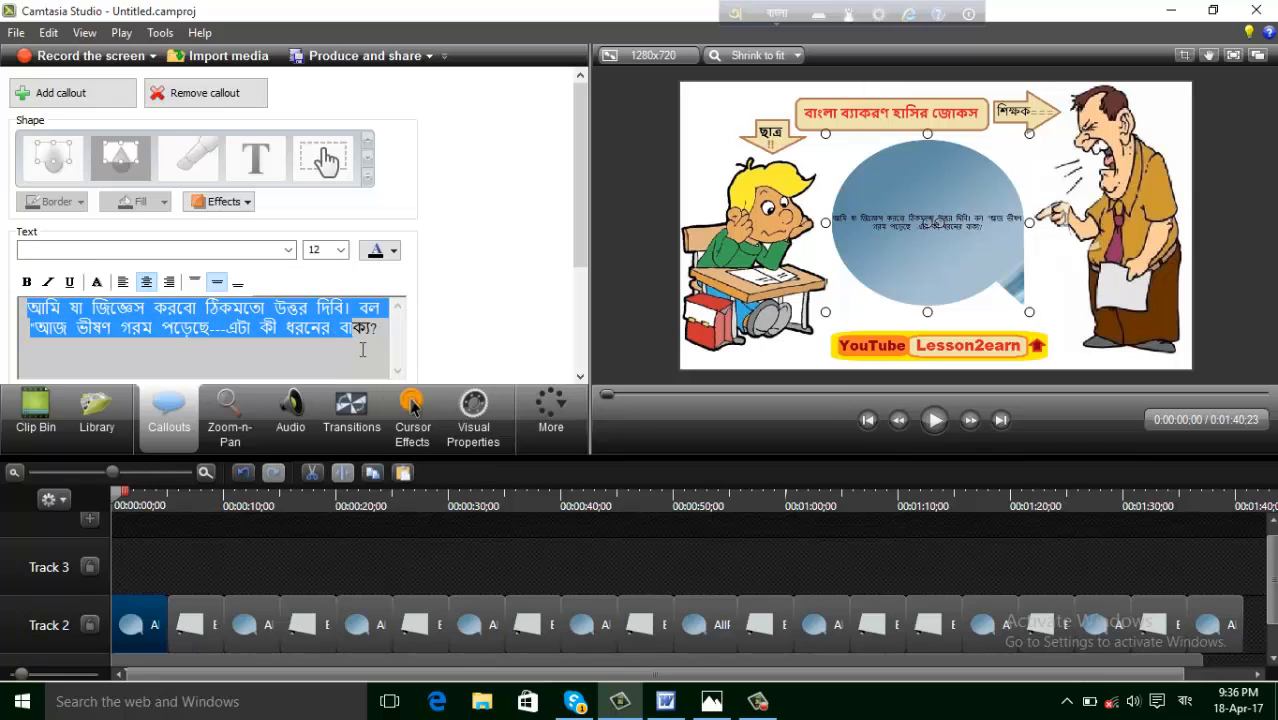
{"action": "left_click", "coordinate": [339, 250]}
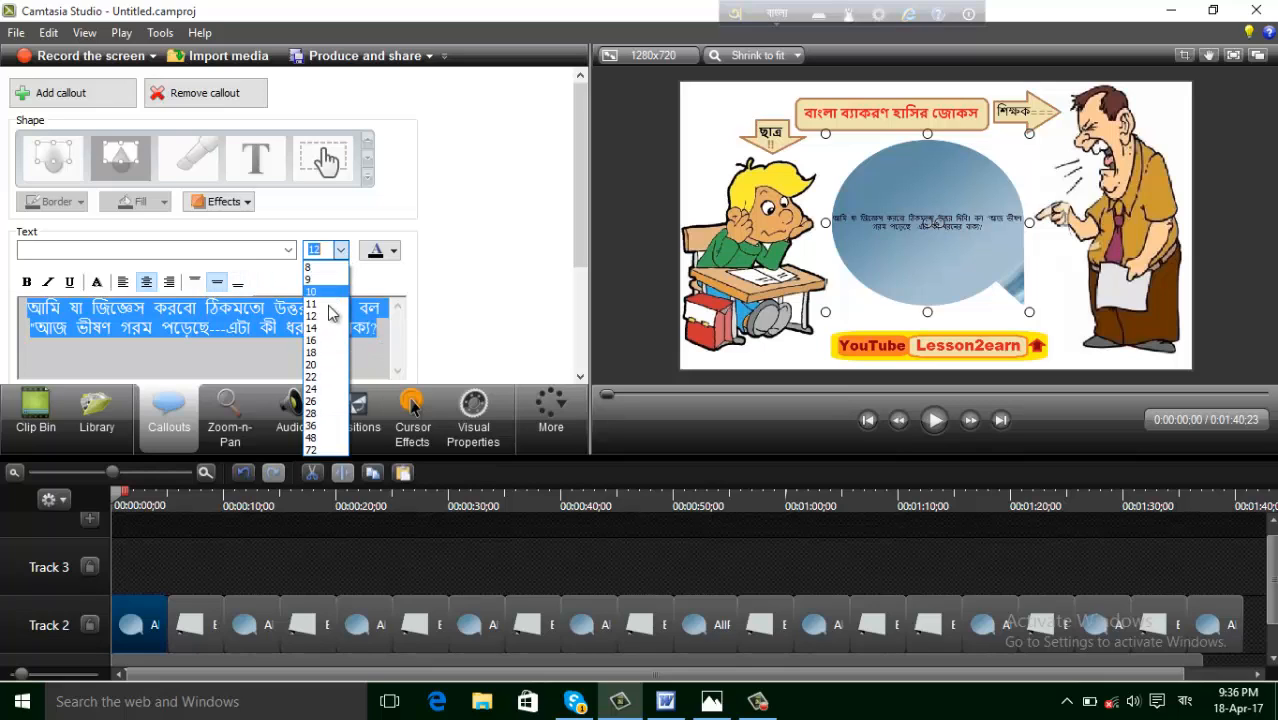
{"action": "left_click", "coordinate": [318, 389]}
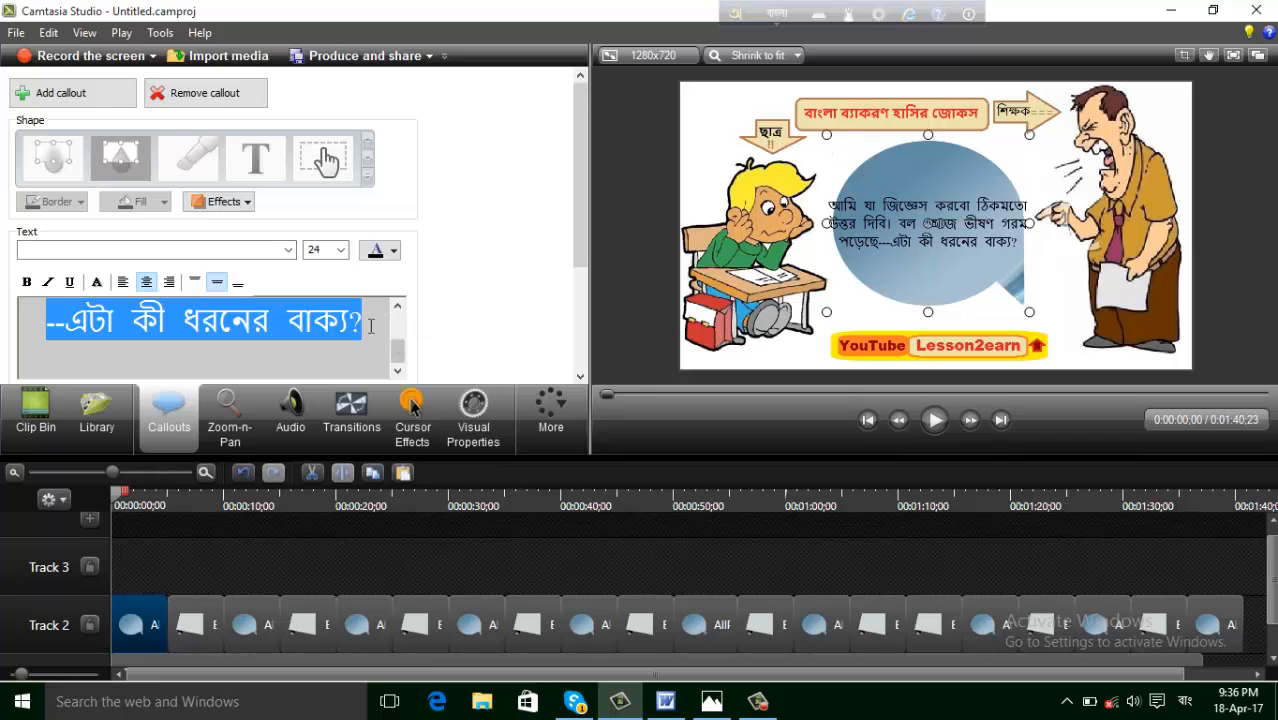
{"action": "left_click", "coordinate": [340, 250]}
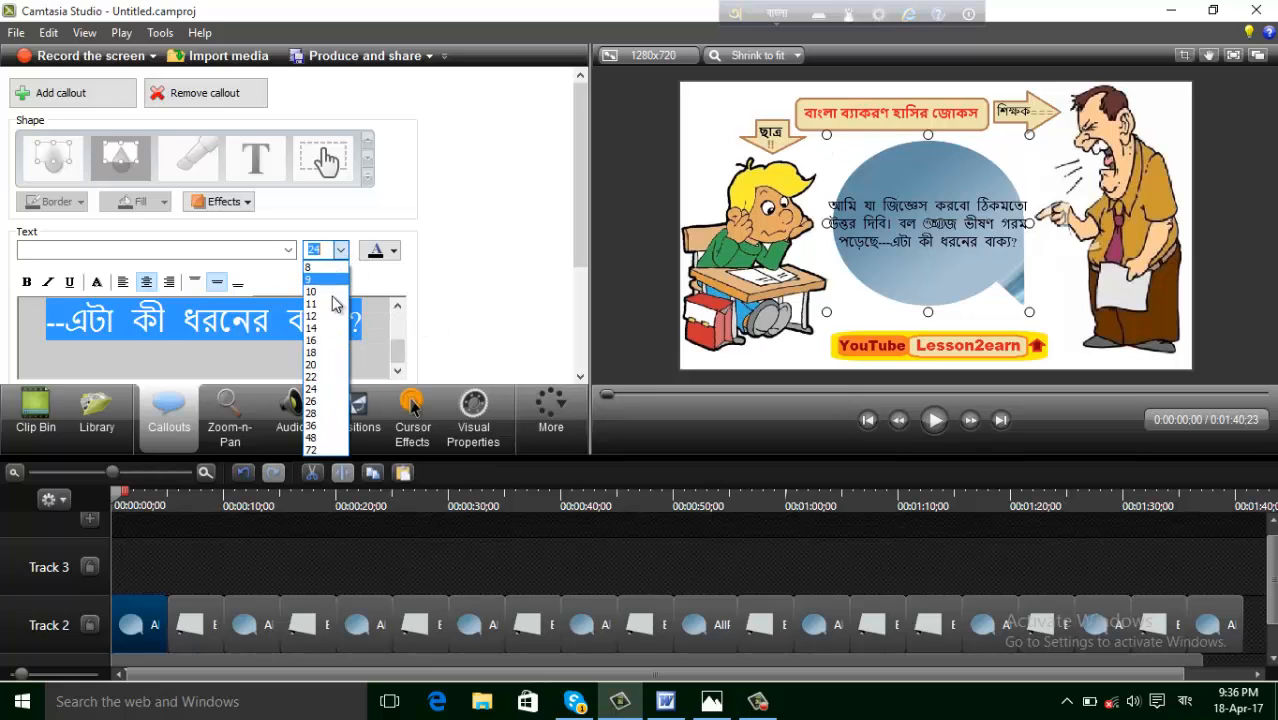
{"action": "left_click", "coordinate": [318, 415]}
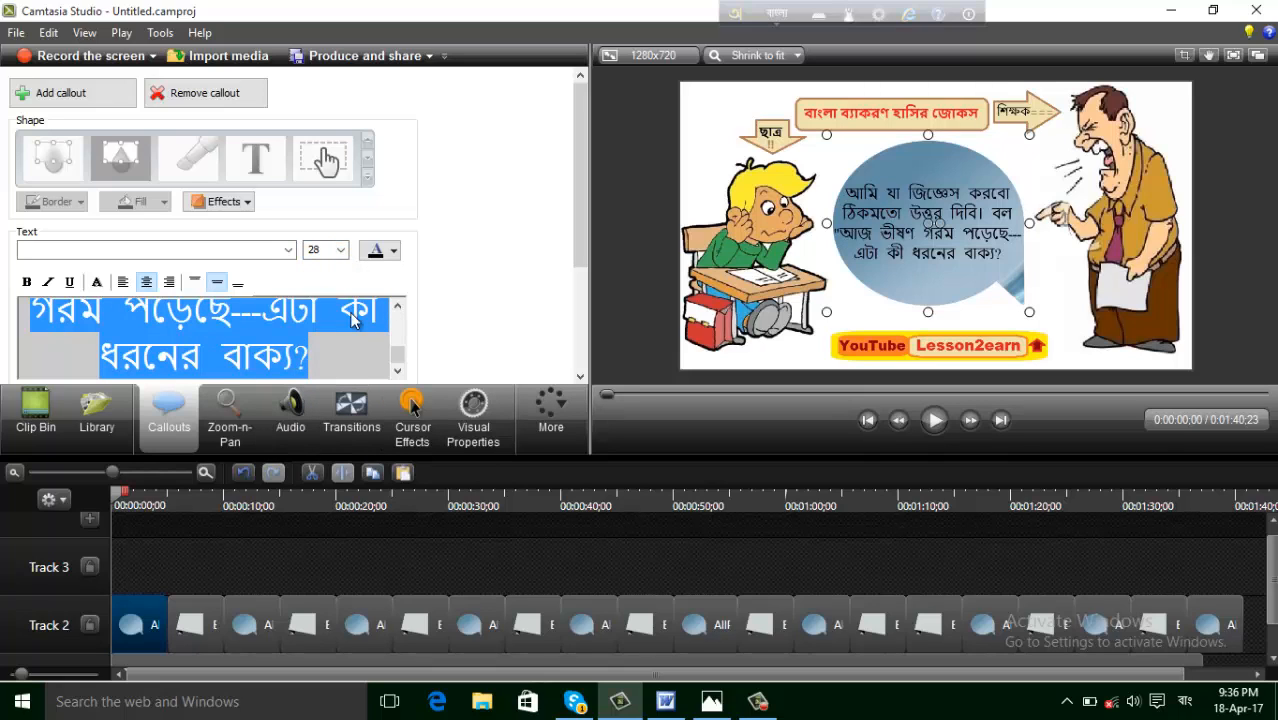
Try font size 36 on the first bubble's text and return it to 28.
{"action": "left_click", "coordinate": [340, 251]}
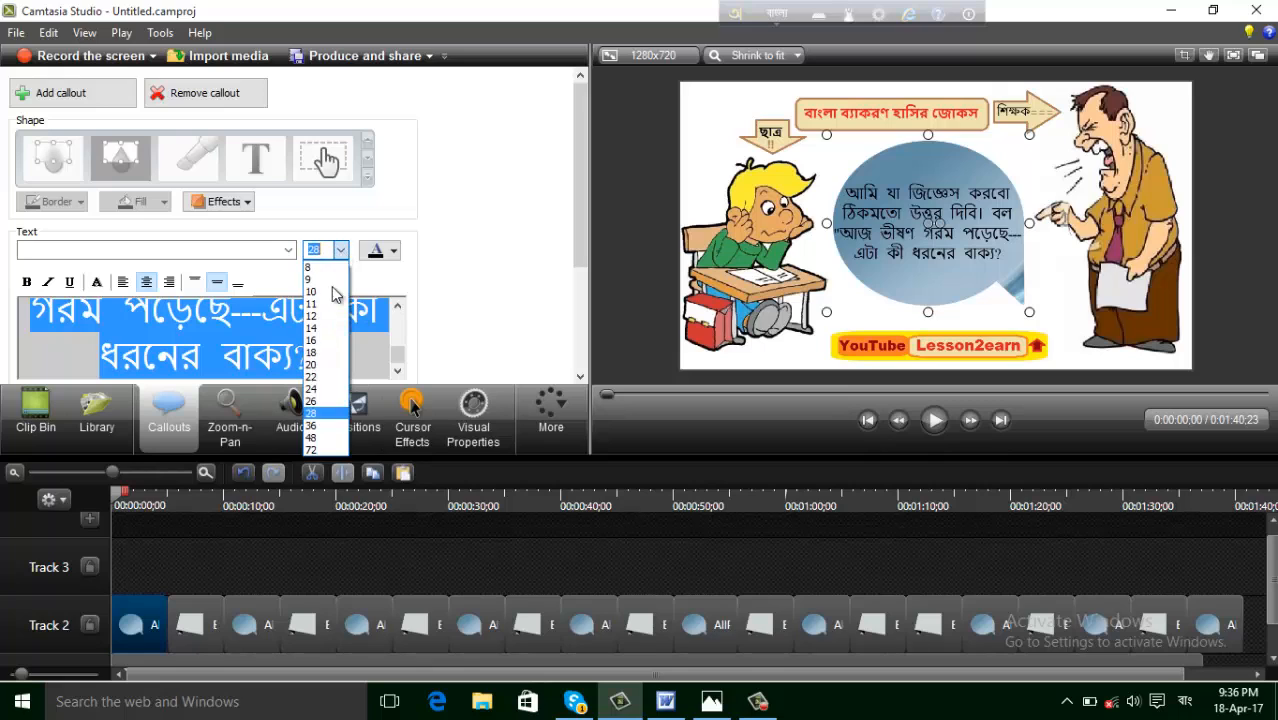
{"action": "left_click", "coordinate": [333, 428]}
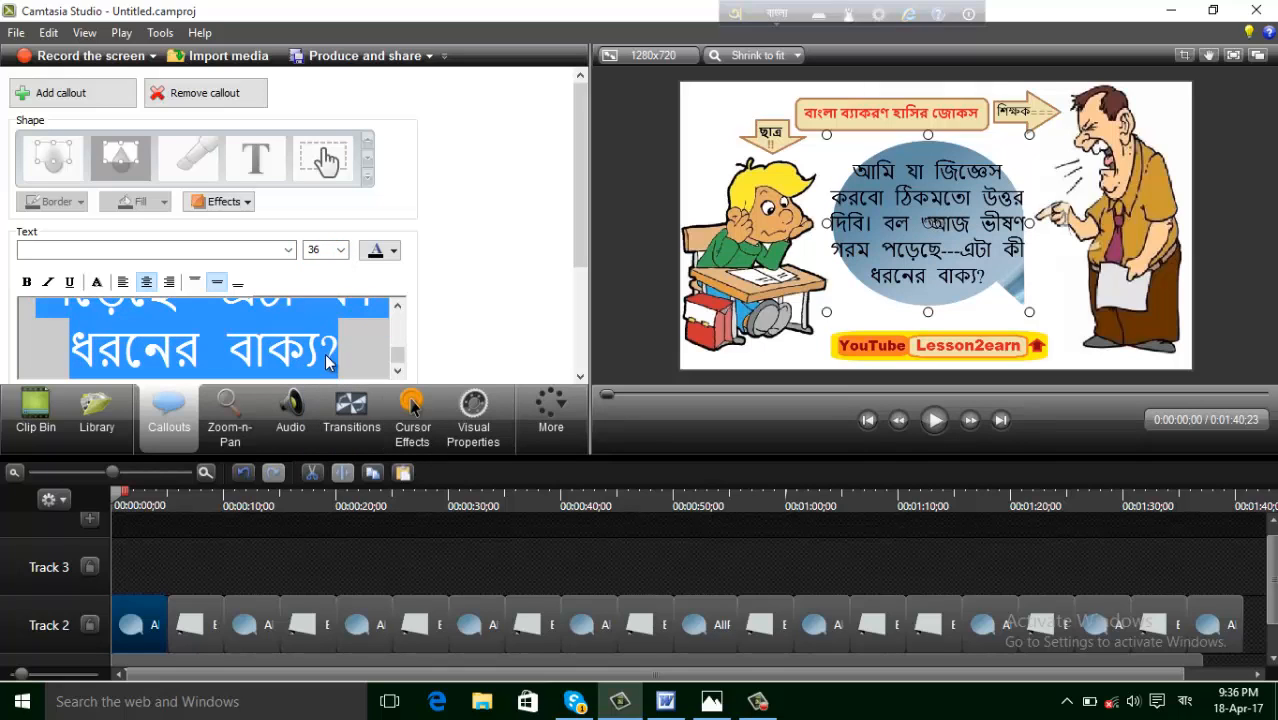
{"action": "left_click", "coordinate": [340, 249]}
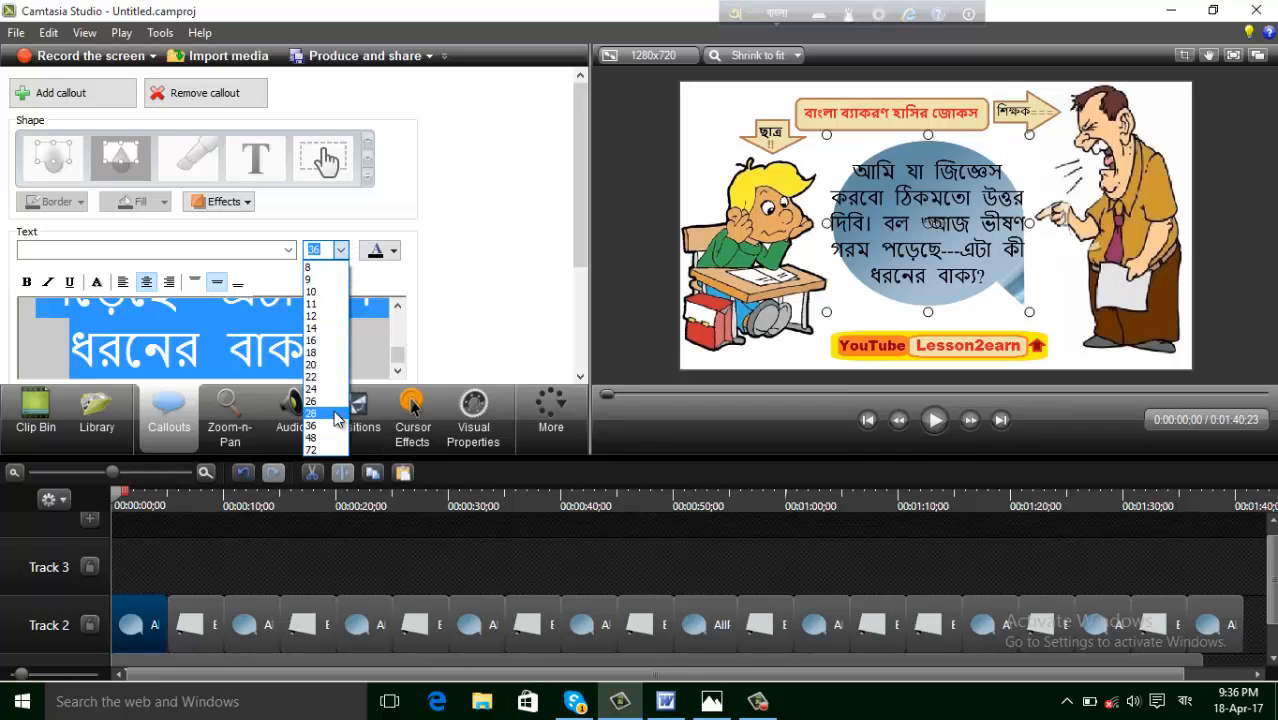
{"action": "left_click", "coordinate": [336, 418]}
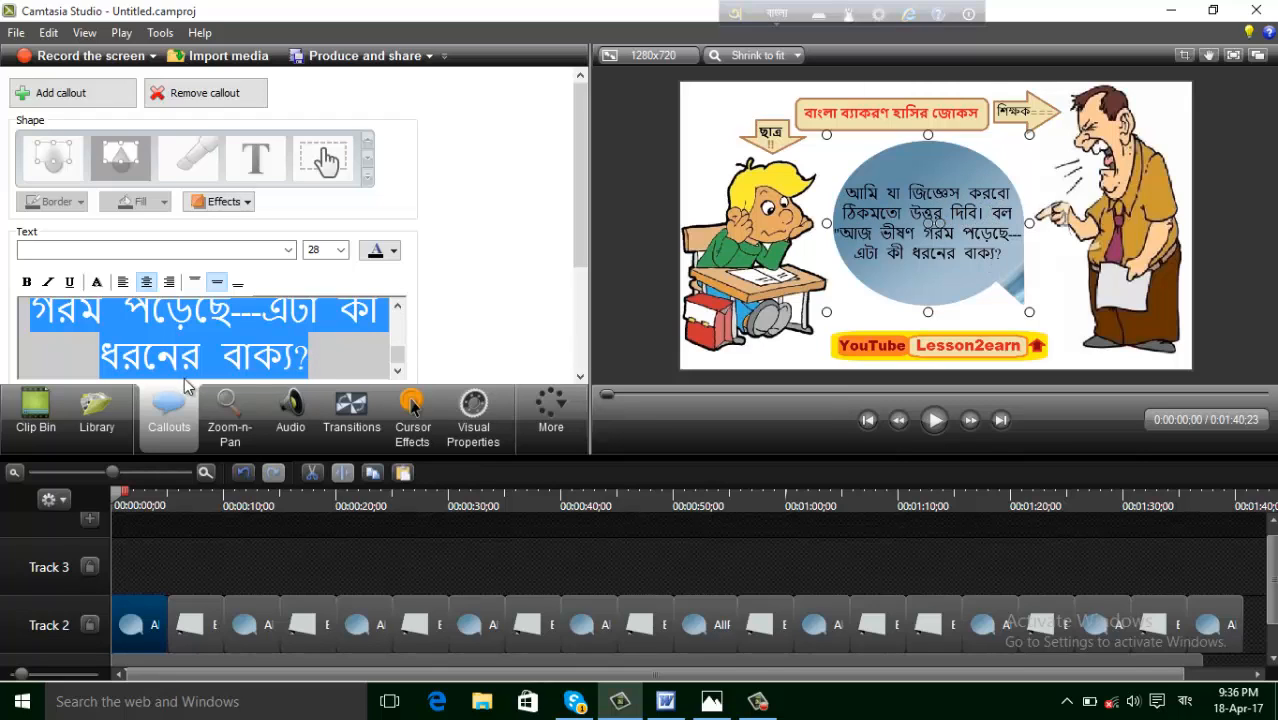
Replace the space before "বল" in the first bubble's text with a line break, so the second sentence starts its own line.
{"action": "scroll", "coordinate": [284, 331], "scroll_direction": "up", "scroll_amount": 3}
{"action": "scroll", "coordinate": [286, 332], "scroll_direction": "down", "scroll_amount": 3}
{"action": "scroll", "coordinate": [292, 334], "scroll_direction": "up", "scroll_amount": 3}
{"action": "scroll", "coordinate": [292, 334], "scroll_direction": "down", "scroll_amount": 3}
{"action": "scroll", "coordinate": [292, 334], "scroll_direction": "up", "scroll_amount": 3}
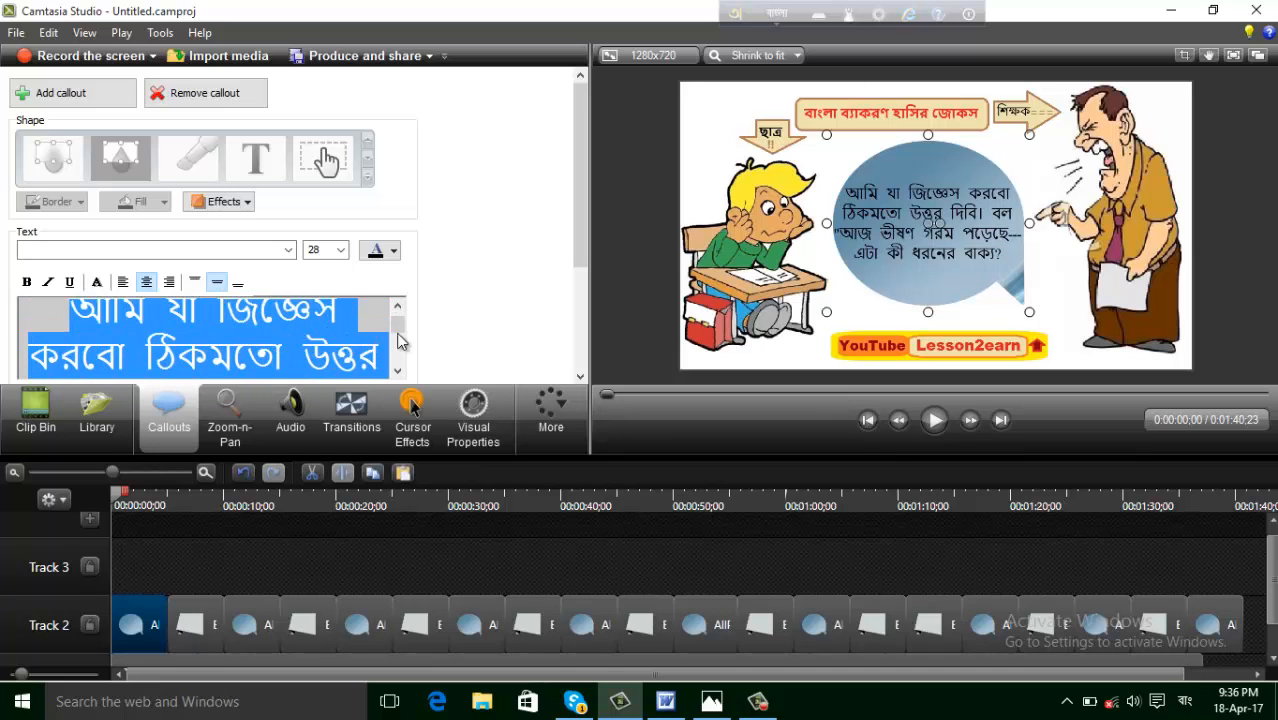
{"action": "scroll", "coordinate": [400, 334], "scroll_direction": "down", "scroll_amount": 2}
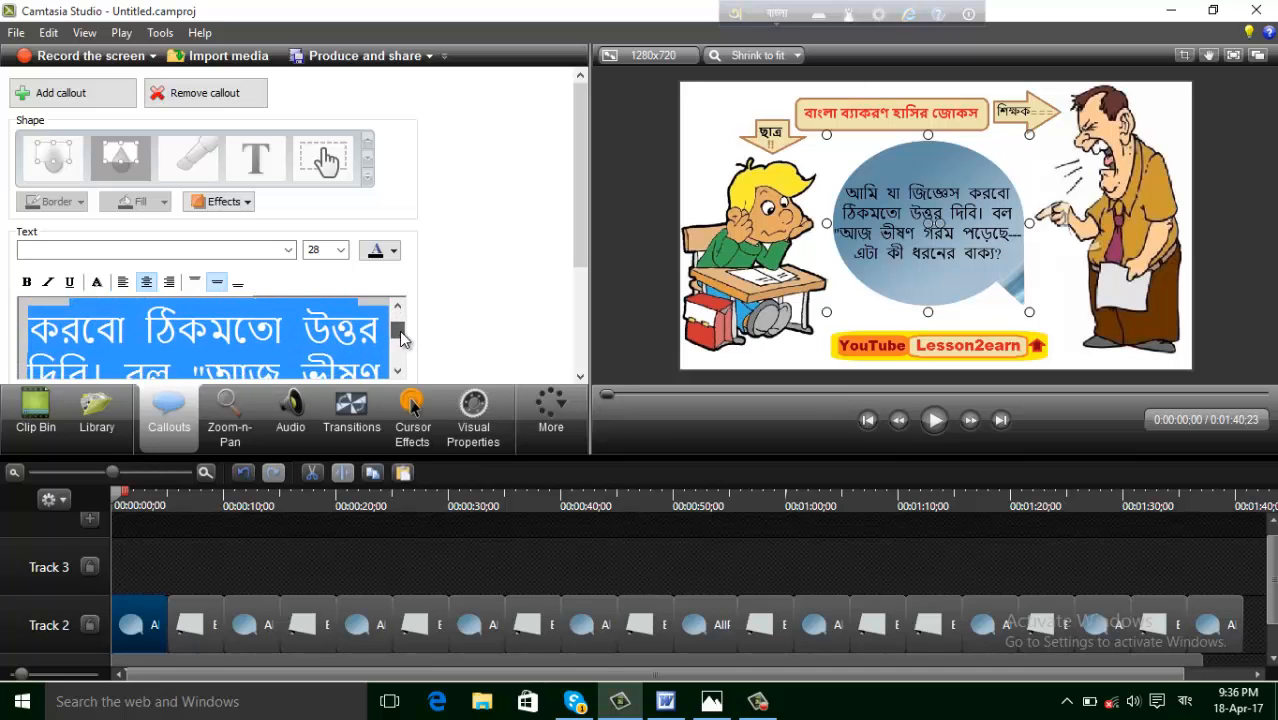
{"action": "left_click", "coordinate": [112, 345]}
{"action": "left_click", "coordinate": [127, 346]}
{"action": "key", "text": "BackSpace"}
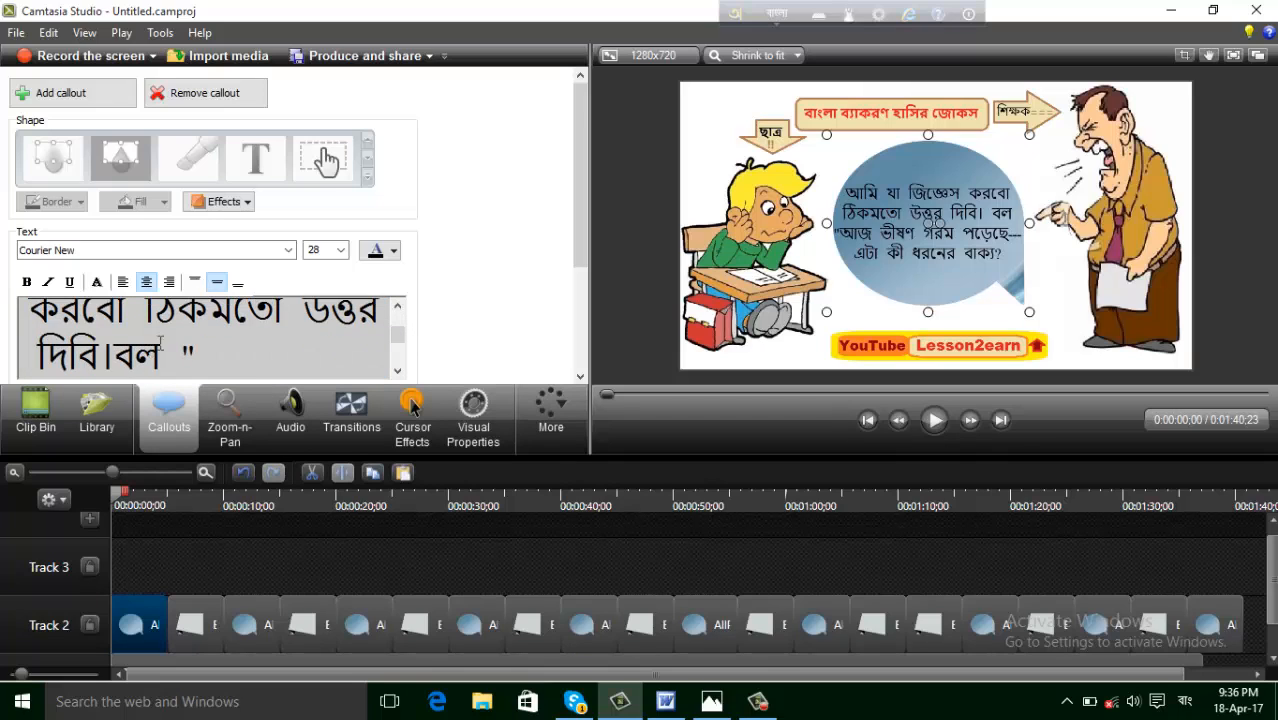
{"action": "key", "text": "Return"}
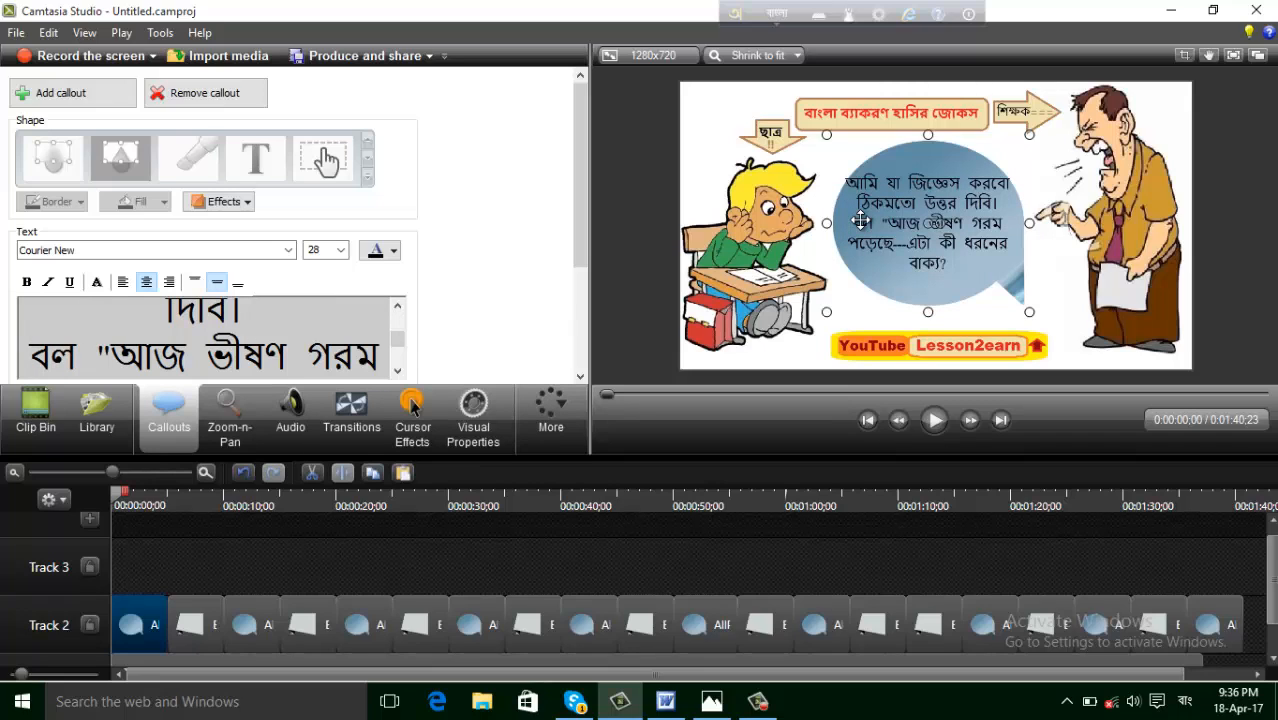
Nudge the first bubble slightly down on the canvas and rewrap its opening sentence over three lines, ending with "উত্তর দিবি।".
{"action": "left_click_drag", "start_coordinate": [901, 221], "coordinate": [900, 224]}
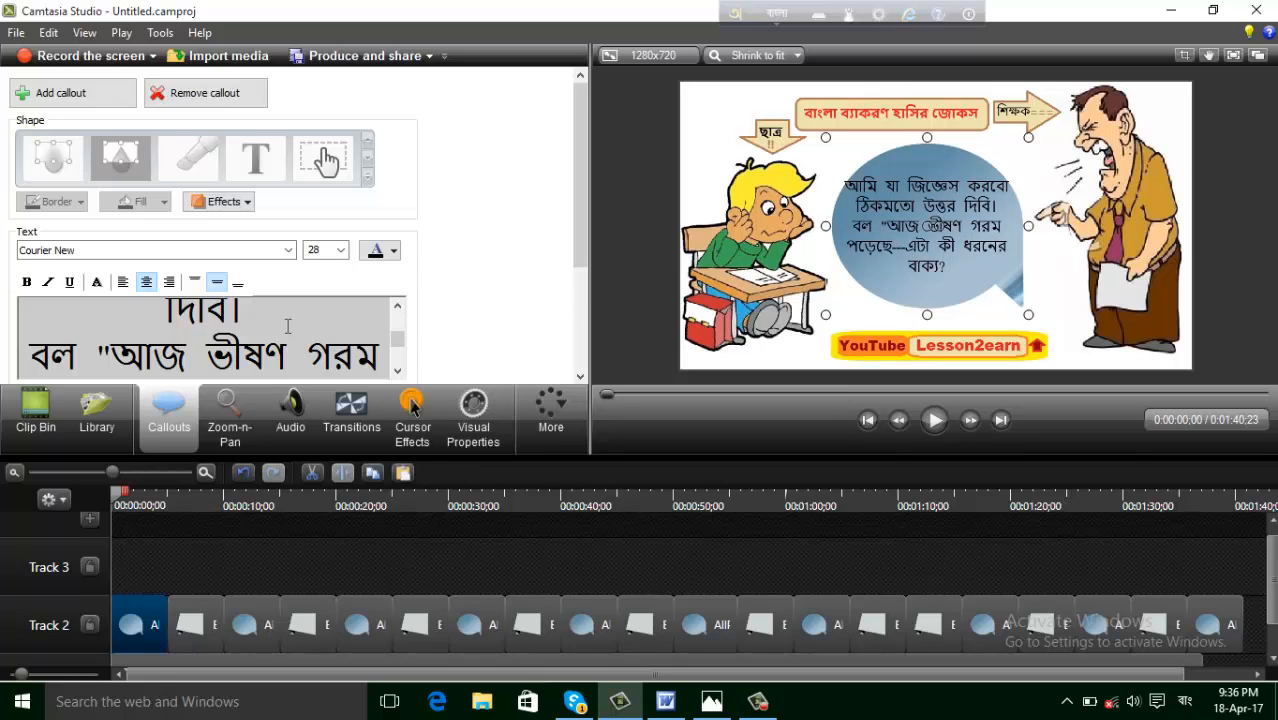
{"action": "left_click", "coordinate": [292, 321]}
{"action": "scroll", "coordinate": [307, 318], "scroll_direction": "up", "scroll_amount": 2}
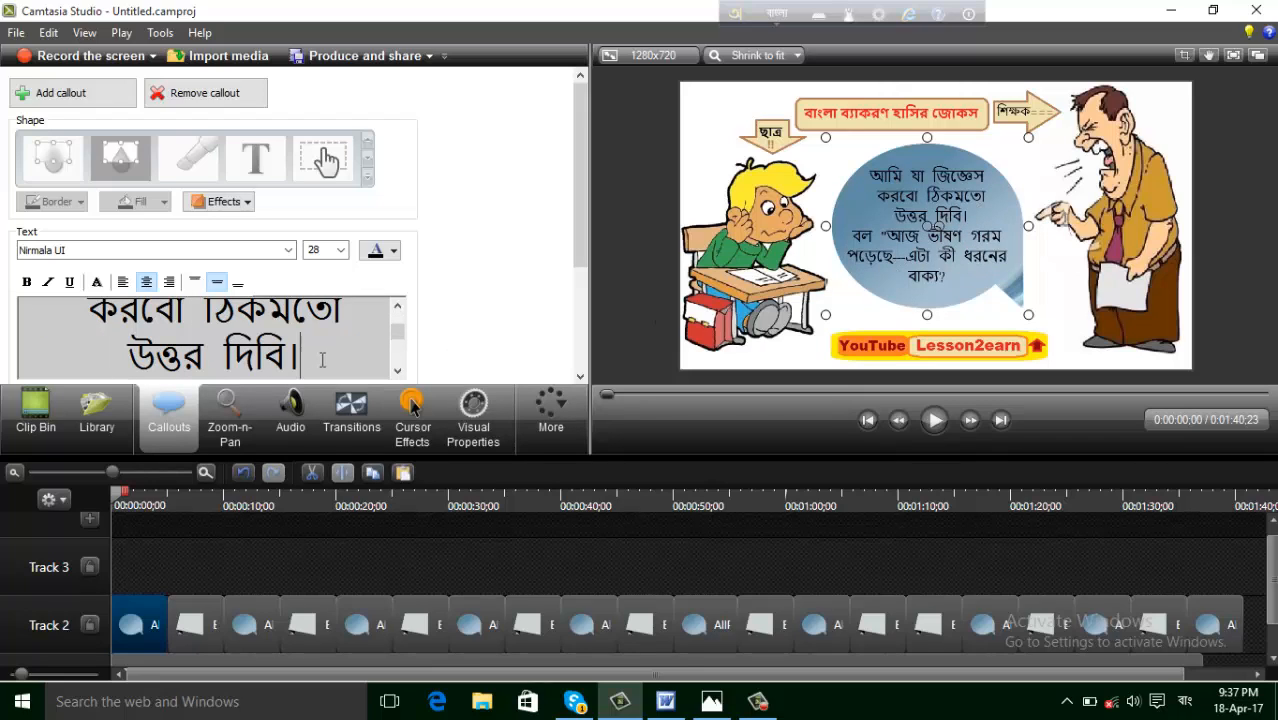
Make both sentences of the first bubble's text bold.
{"action": "left_click_drag", "start_coordinate": [318, 358], "coordinate": [150, 280]}
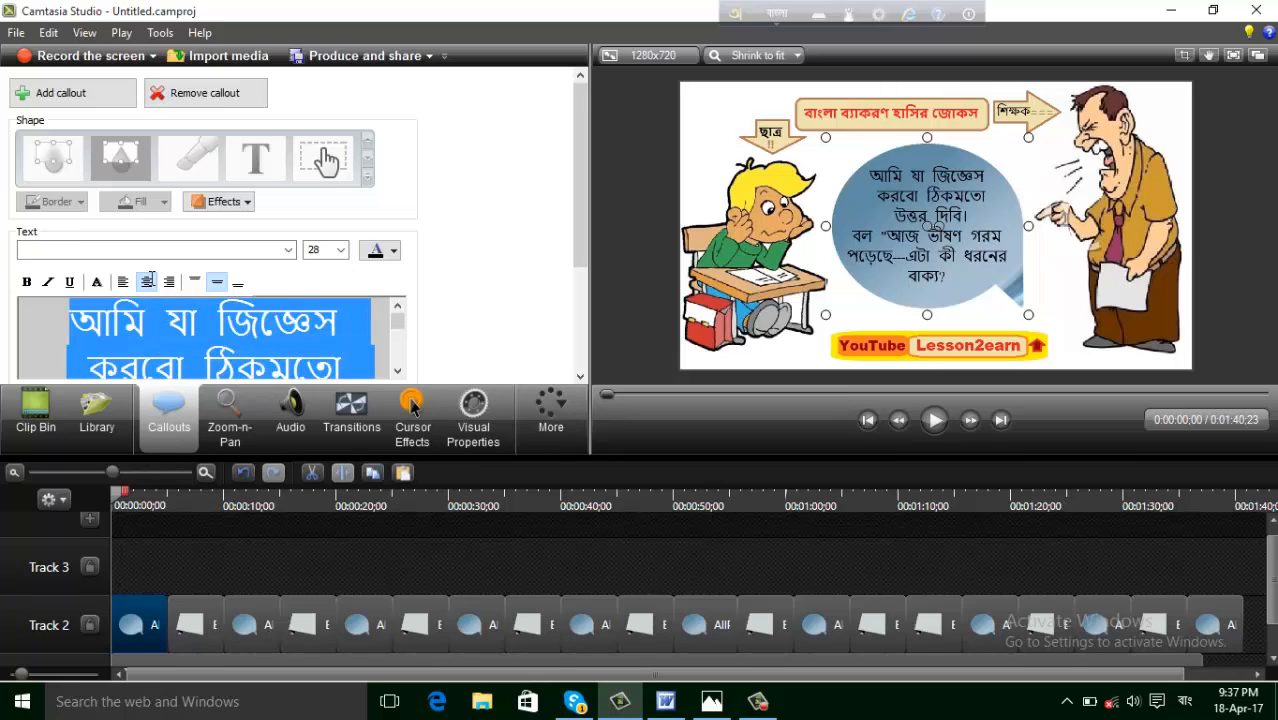
{"action": "left_click", "coordinate": [28, 284]}
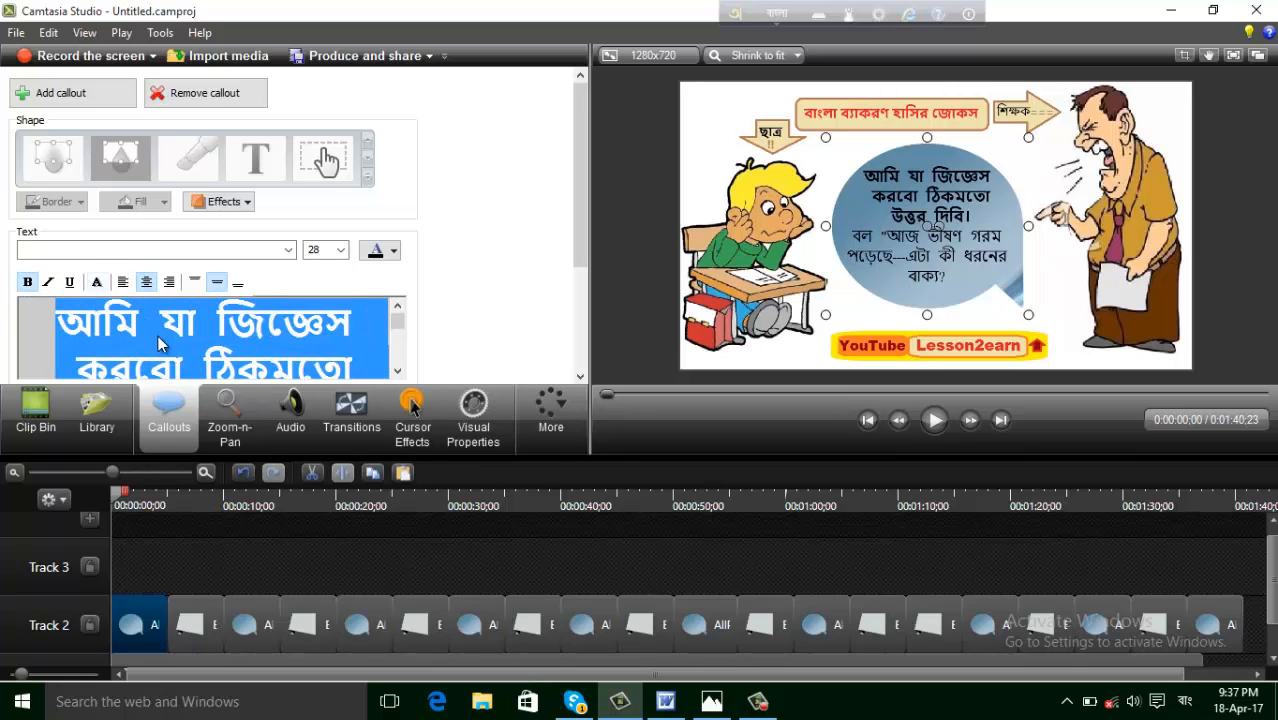
{"action": "scroll", "coordinate": [158, 337], "scroll_direction": "down", "scroll_amount": 3}
{"action": "left_click_drag", "start_coordinate": [322, 357], "coordinate": [112, 360]}
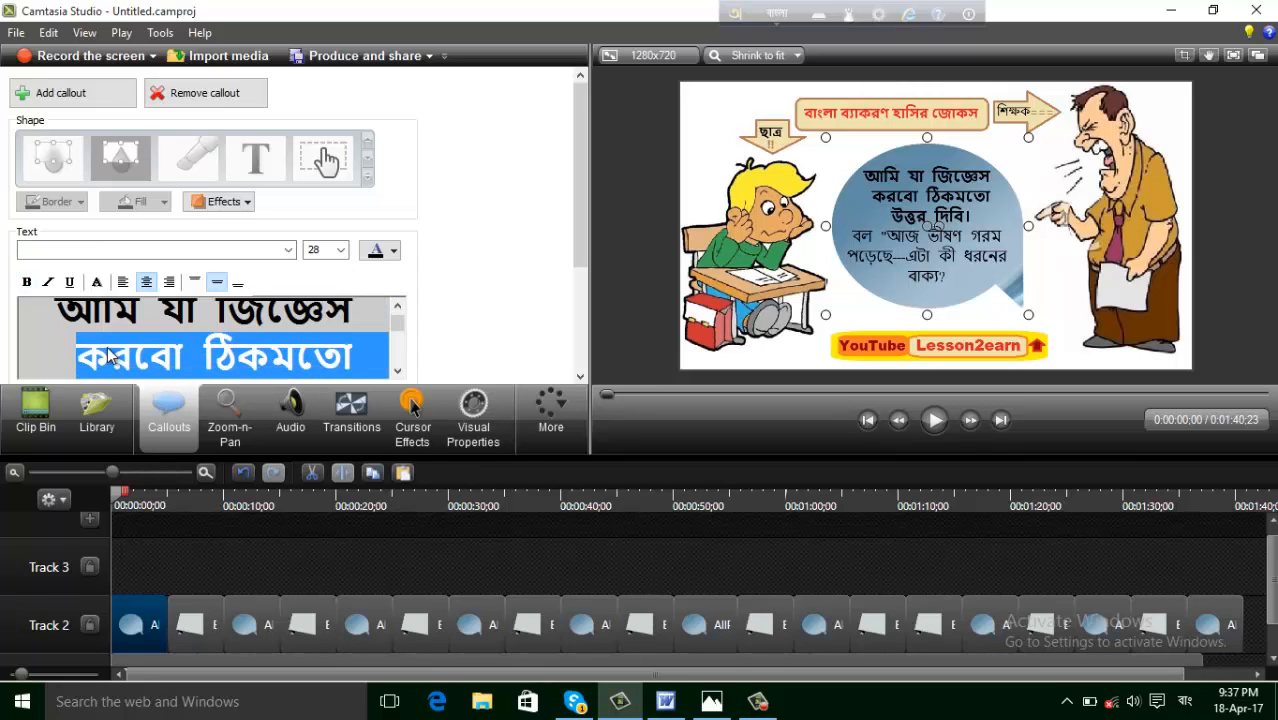
{"action": "left_click", "coordinate": [27, 283]}
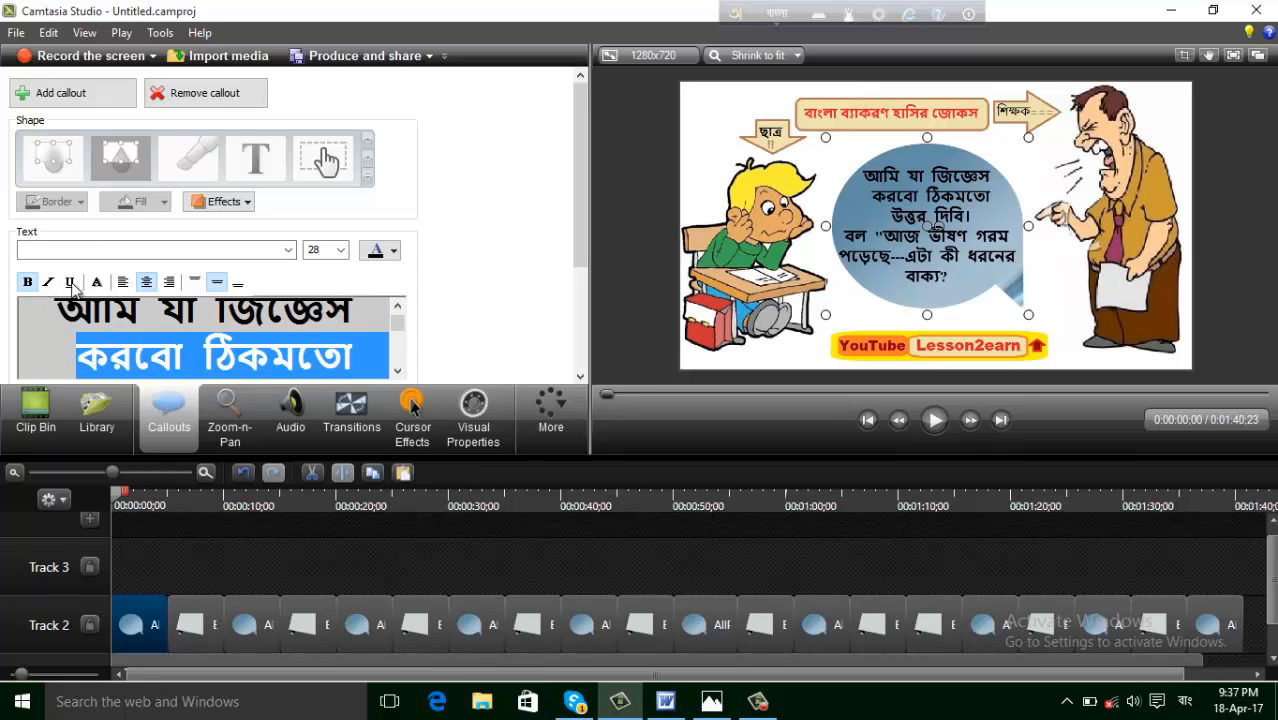
{"action": "left_click", "coordinate": [287, 340]}
{"action": "scroll", "coordinate": [300, 340], "scroll_direction": "down", "scroll_amount": 3}
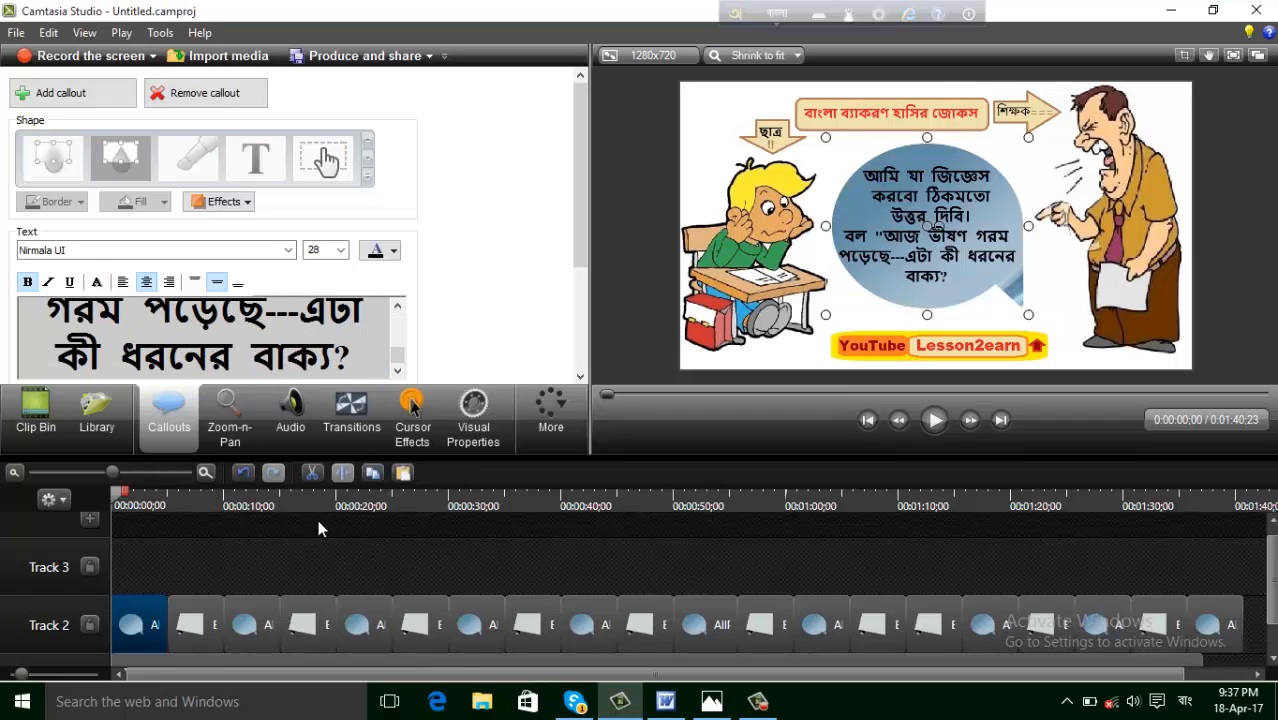
Move the playhead to about 0:00:07;07 and select the second bubble on Track 2, ready for its text.
{"action": "left_click", "coordinate": [211, 627]}
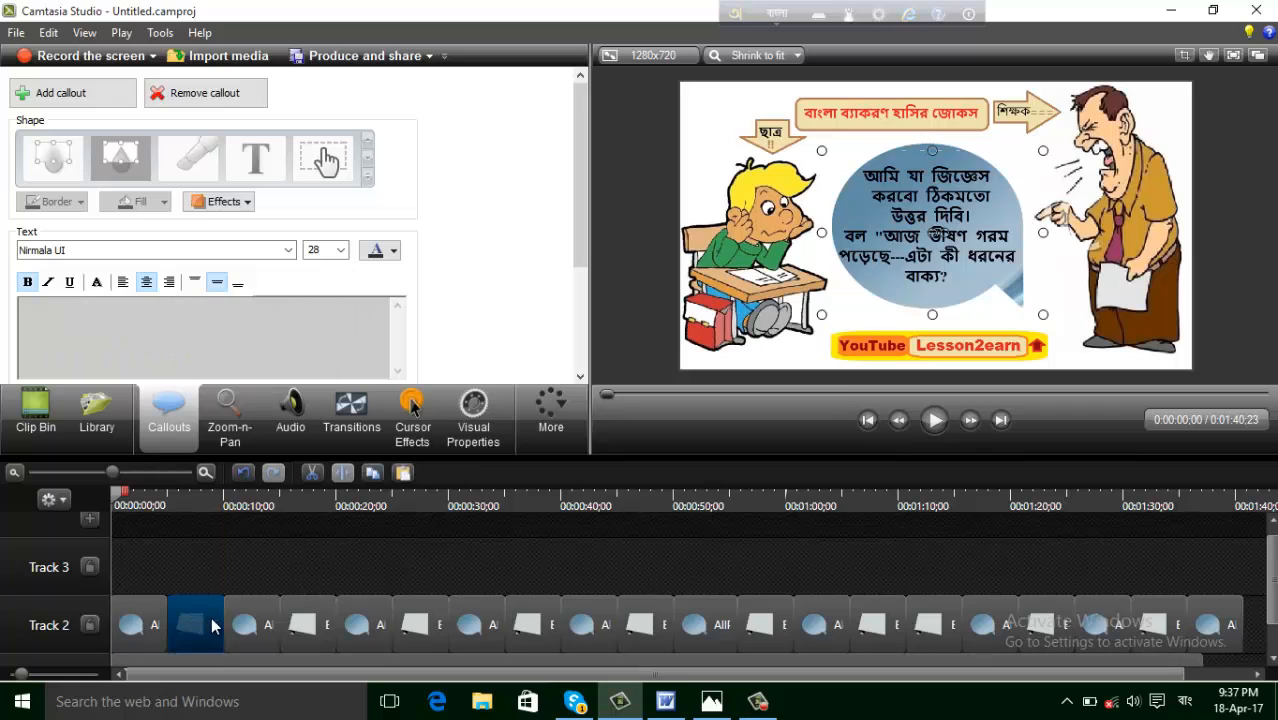
{"action": "left_click", "coordinate": [133, 632]}
{"action": "left_click_drag", "start_coordinate": [121, 495], "coordinate": [193, 509]}
{"action": "left_click", "coordinate": [187, 612]}
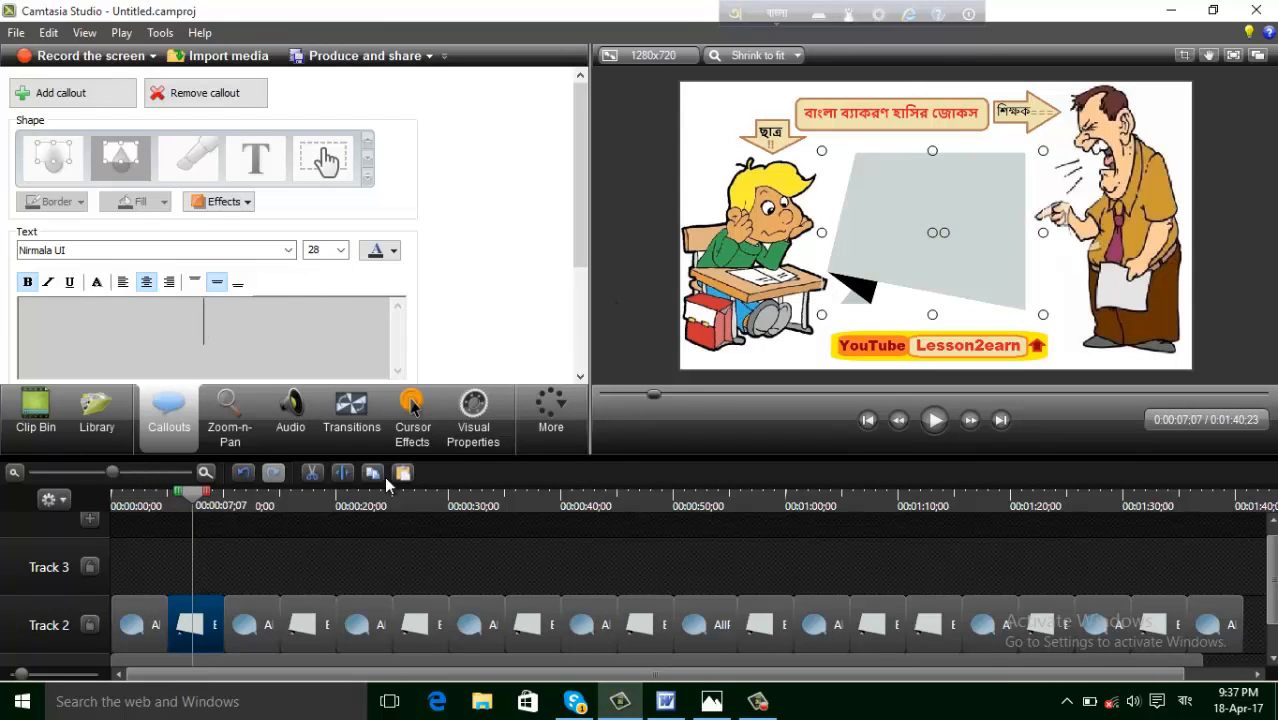
Copy the student's line "এটা হাঁসফাঁস মূলক বাক্য, স্যার।" from the Word document and paste it into the second bubble in Camtasia Studio.
{"action": "left_click", "coordinate": [665, 701]}
{"action": "left_click", "coordinate": [416, 281]}
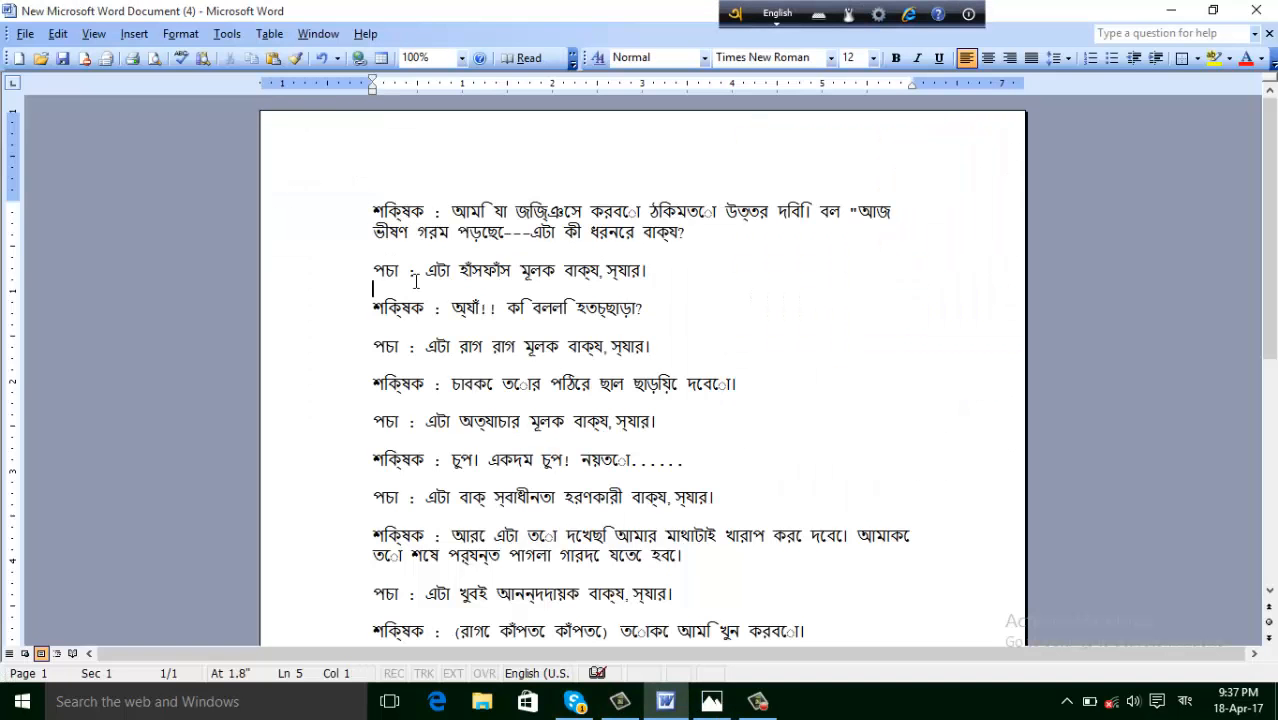
{"action": "left_click_drag", "start_coordinate": [427, 270], "coordinate": [646, 271]}
{"action": "key", "text": "ctrl+c"}
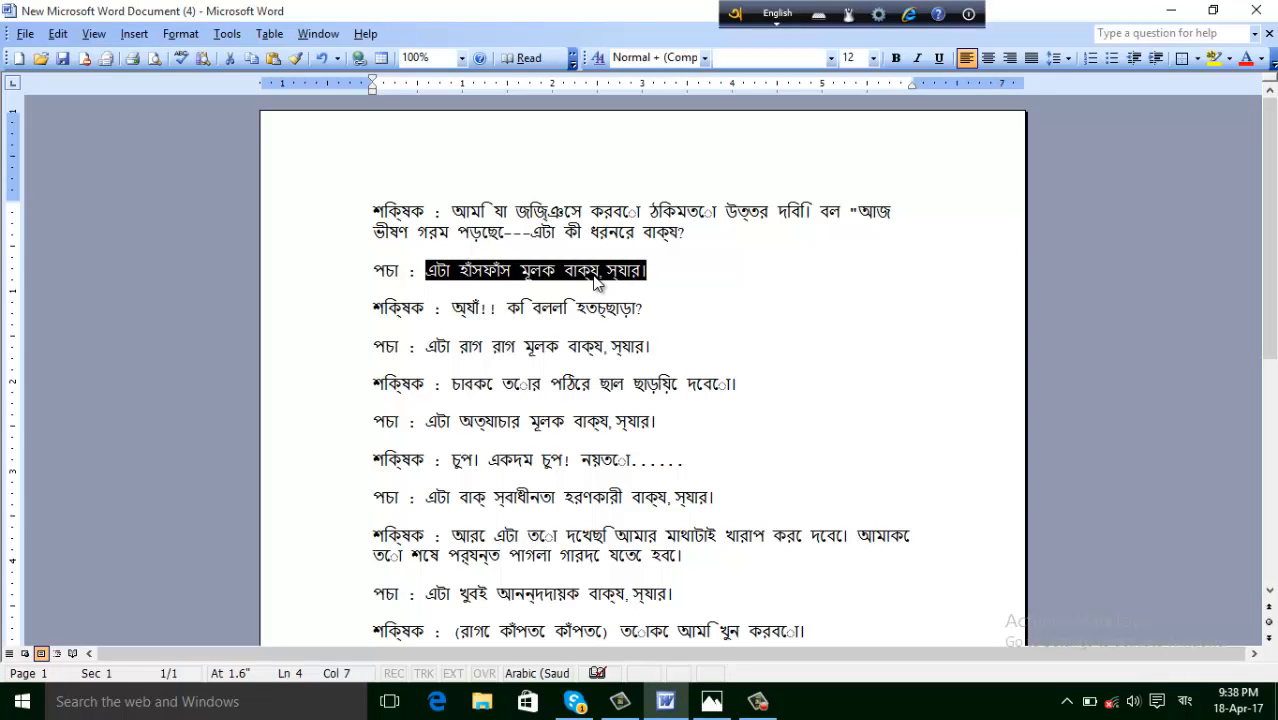
{"action": "right_click", "coordinate": [592, 277]}
{"action": "left_click", "coordinate": [637, 308]}
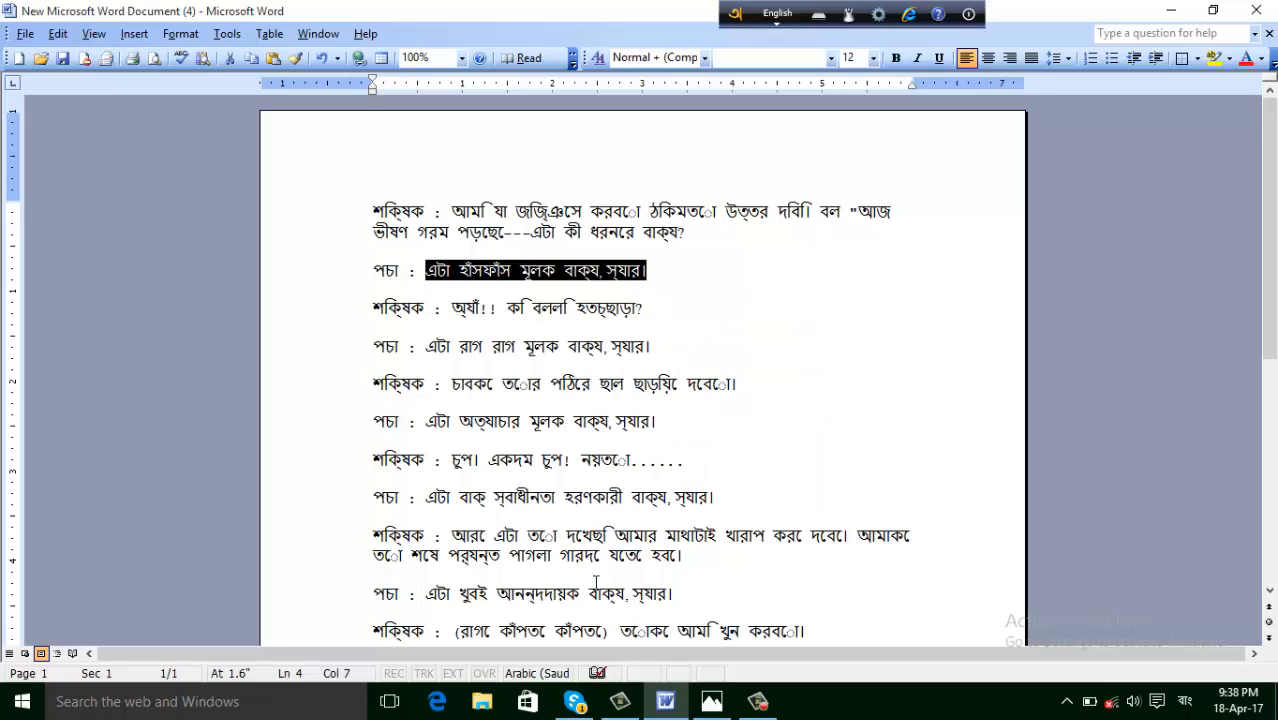
{"action": "left_click", "coordinate": [678, 704]}
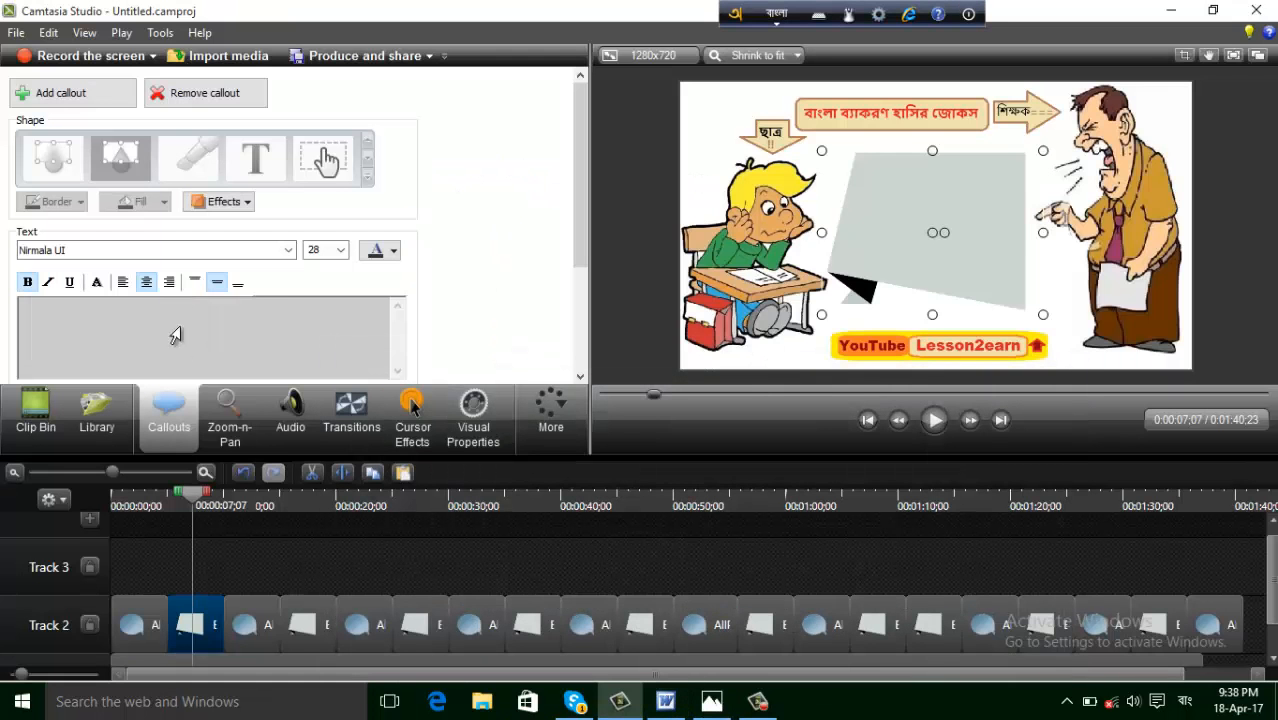
{"action": "right_click", "coordinate": [216, 328]}
{"action": "left_click", "coordinate": [294, 400]}
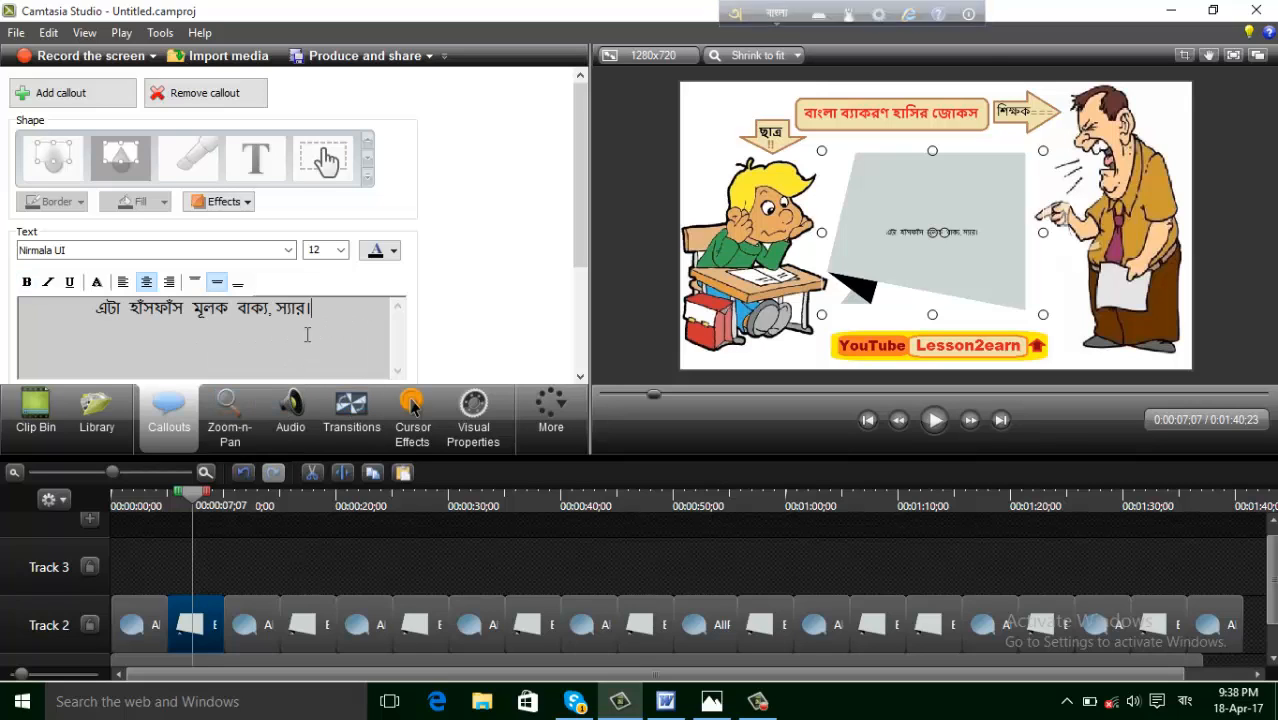
{"action": "left_click", "coordinate": [260, 616]}
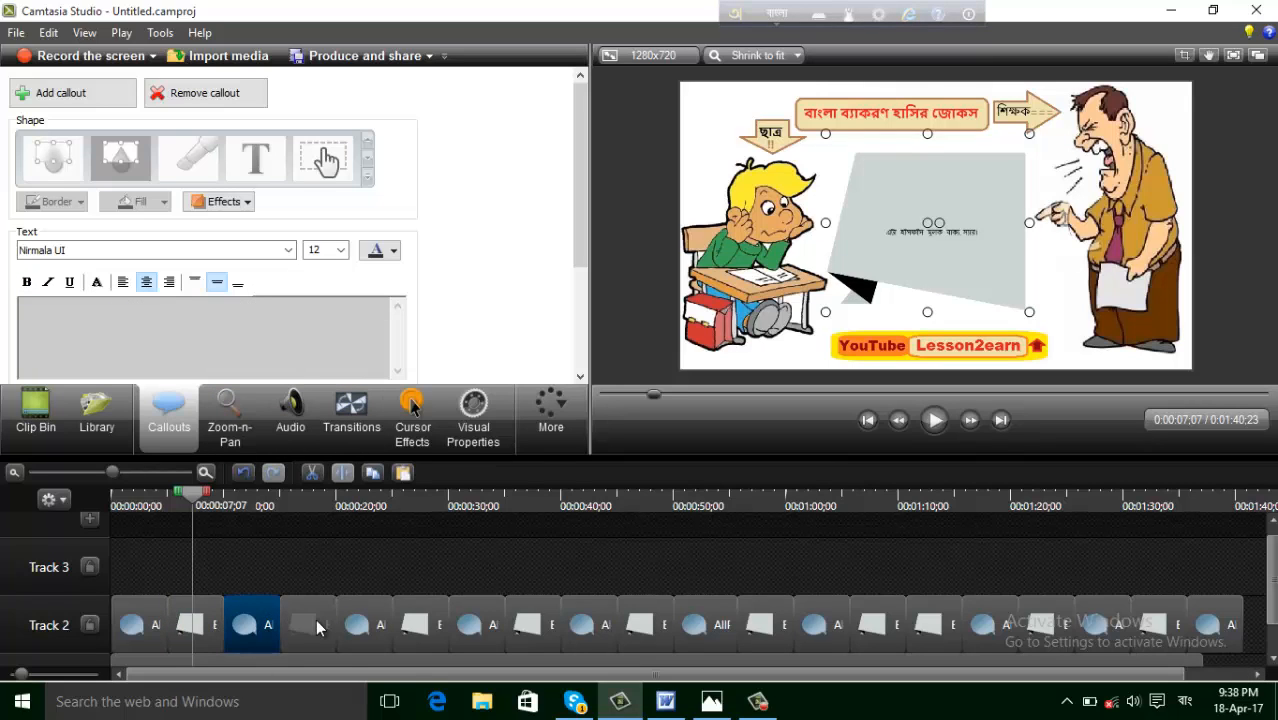
{"action": "left_click", "coordinate": [303, 624]}
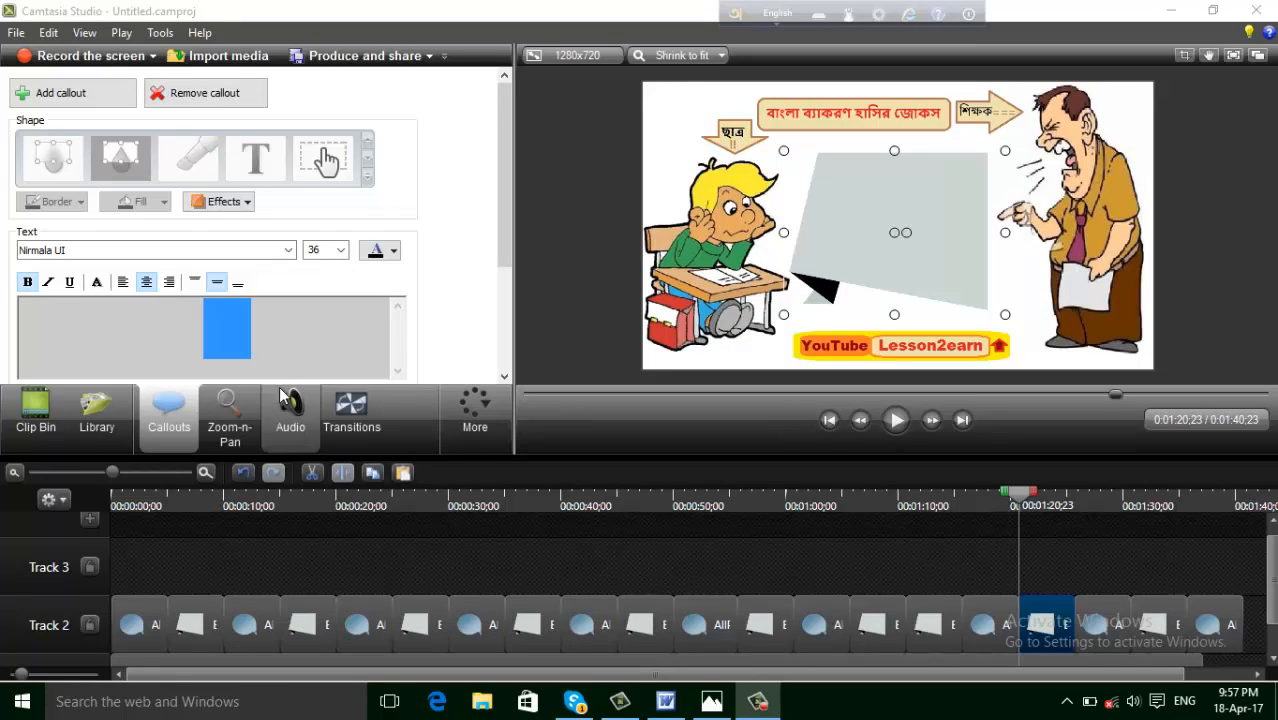
Paste the copied line "দূর!! আমিই ক্লাস থেকে বেরিয়ে যাচ্ছি।" into the empty bubble at 0:01:20;23.
{"action": "left_click", "coordinate": [281, 326]}
{"action": "right_click", "coordinate": [214, 334]}
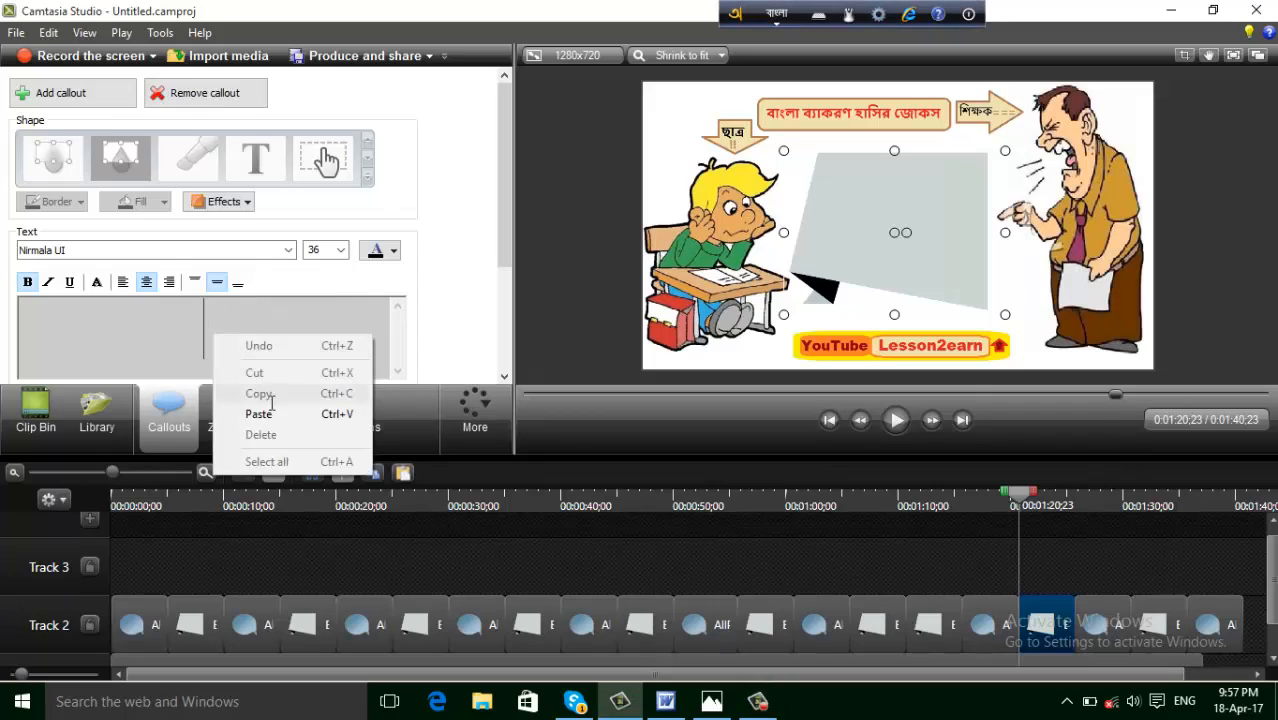
{"action": "left_click", "coordinate": [257, 417]}
Make all the text of the bubble at 0:01:20;23 bold and set its font size to 48.
{"action": "left_click_drag", "start_coordinate": [370, 337], "coordinate": [72, 316]}
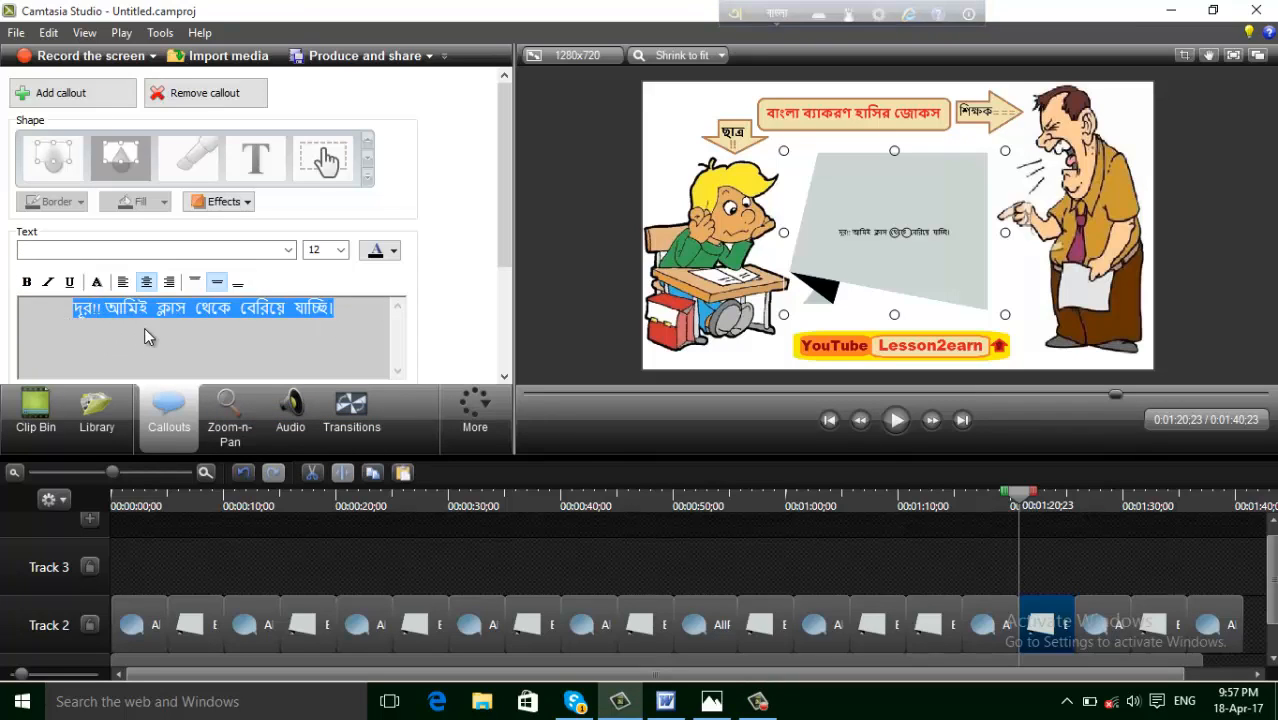
{"action": "left_click", "coordinate": [27, 282]}
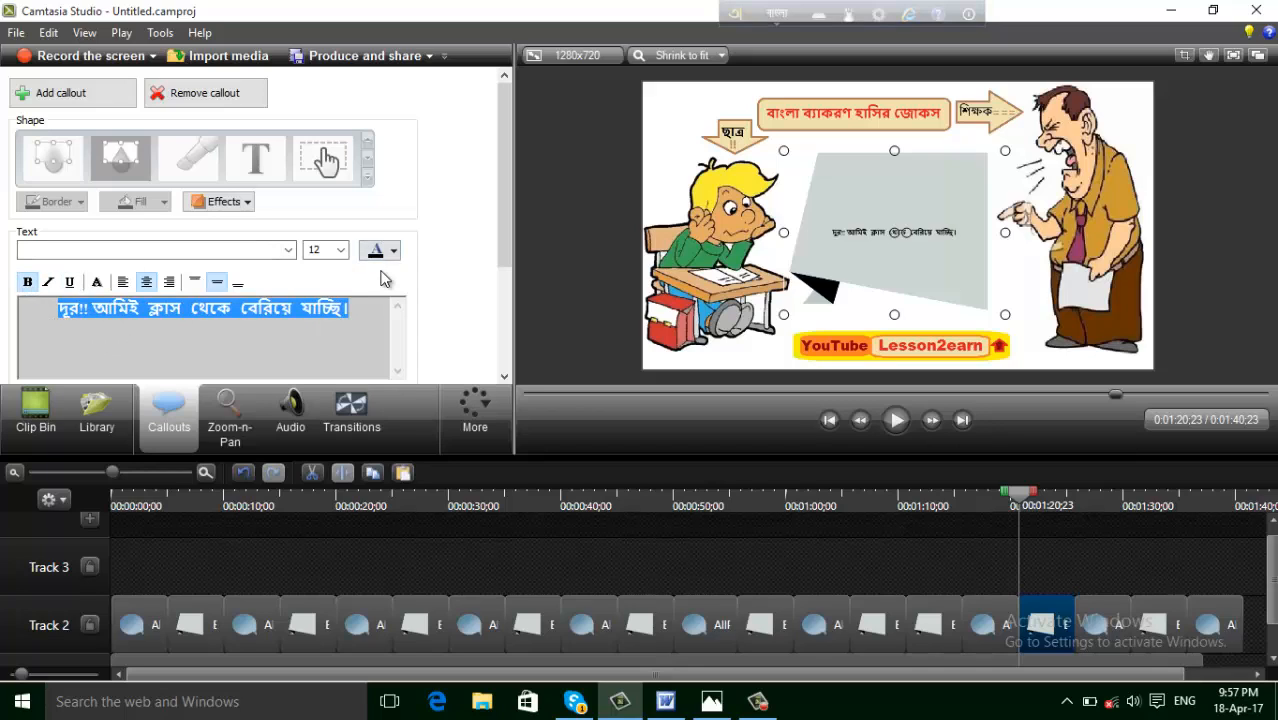
{"action": "left_click", "coordinate": [340, 250]}
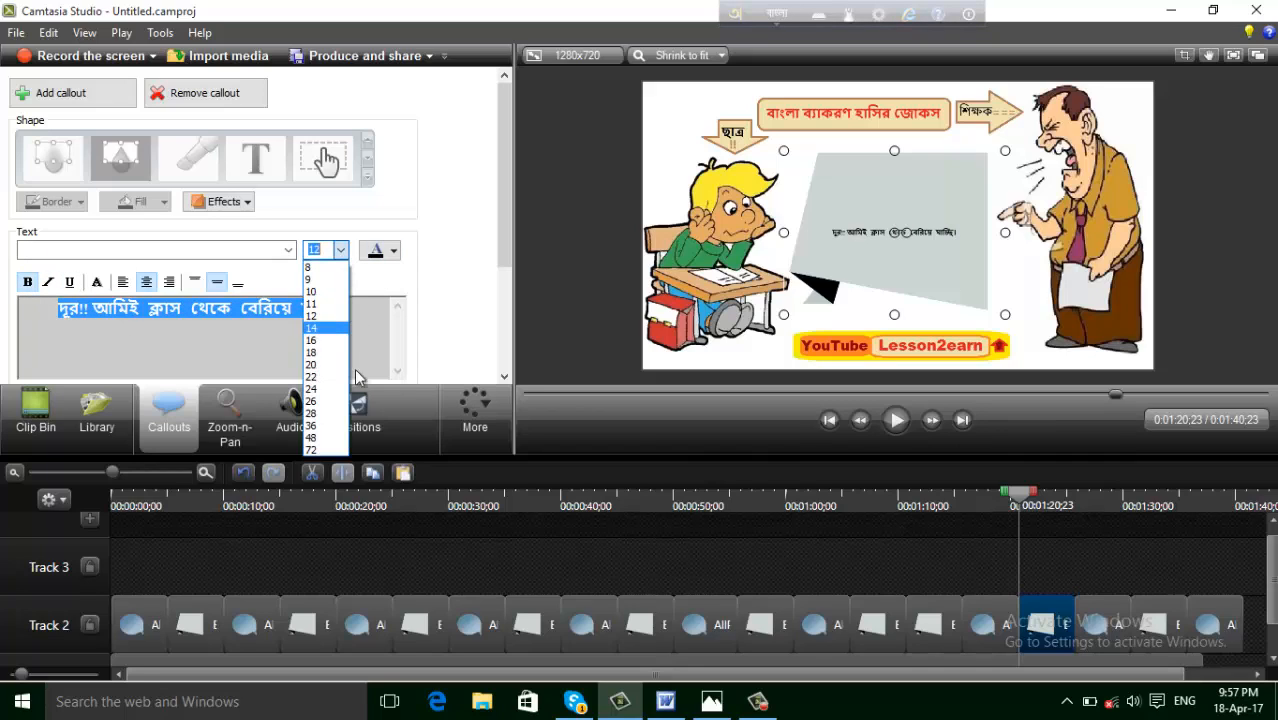
{"action": "left_click", "coordinate": [327, 441]}
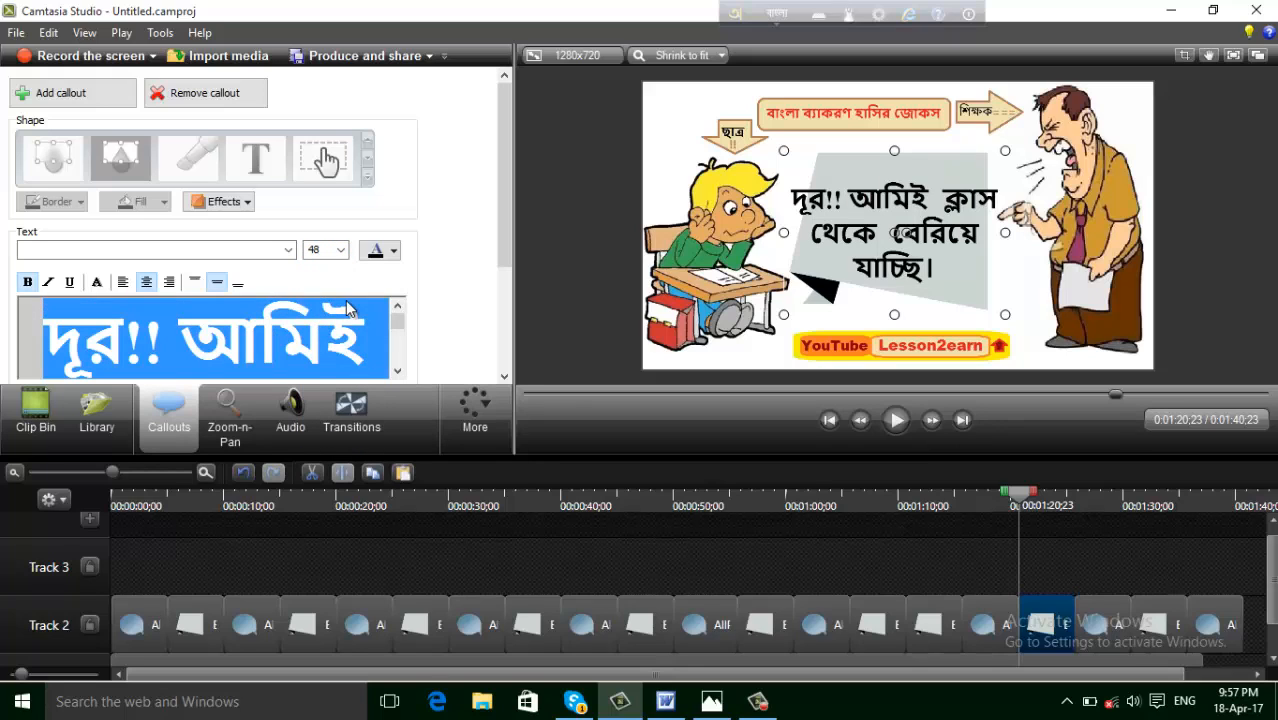
Break the line after "দূর!!" so "আমিই" starts a new line, and set the bubble's text to font size 36.
{"action": "left_click", "coordinate": [184, 336]}
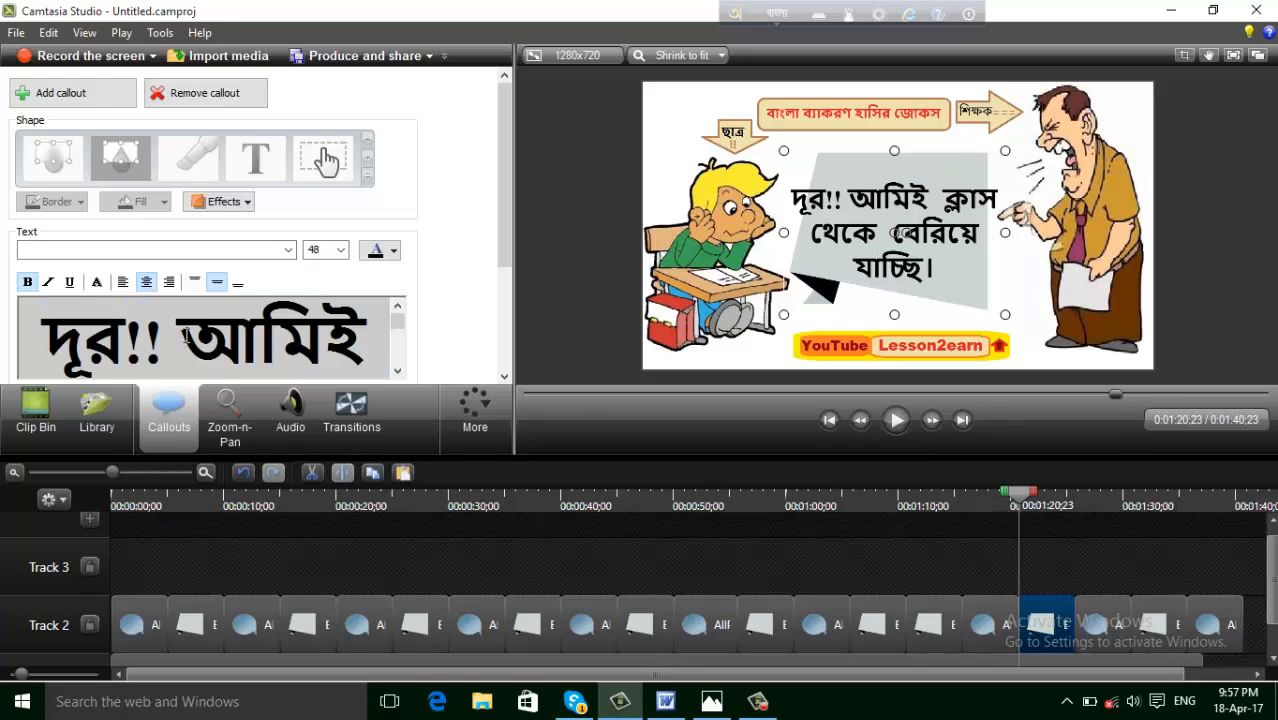
{"action": "key", "text": "Return"}
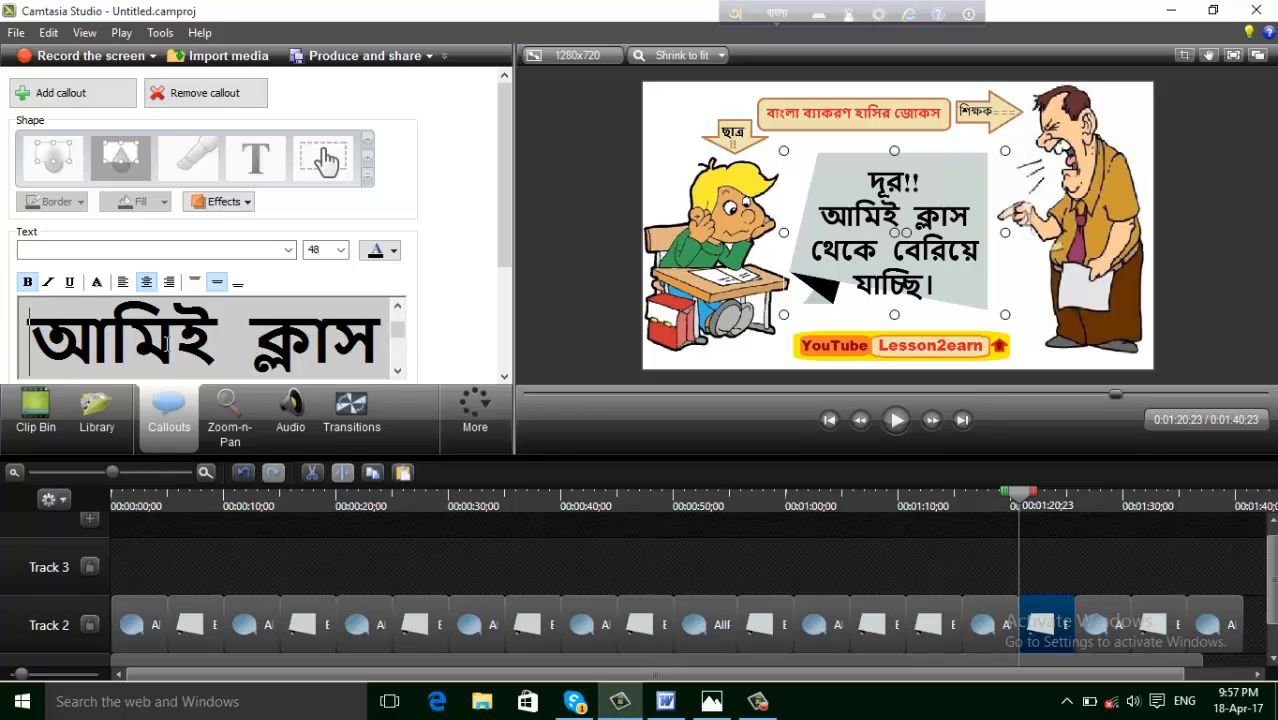
{"action": "left_click_drag", "start_coordinate": [165, 340], "coordinate": [296, 428]}
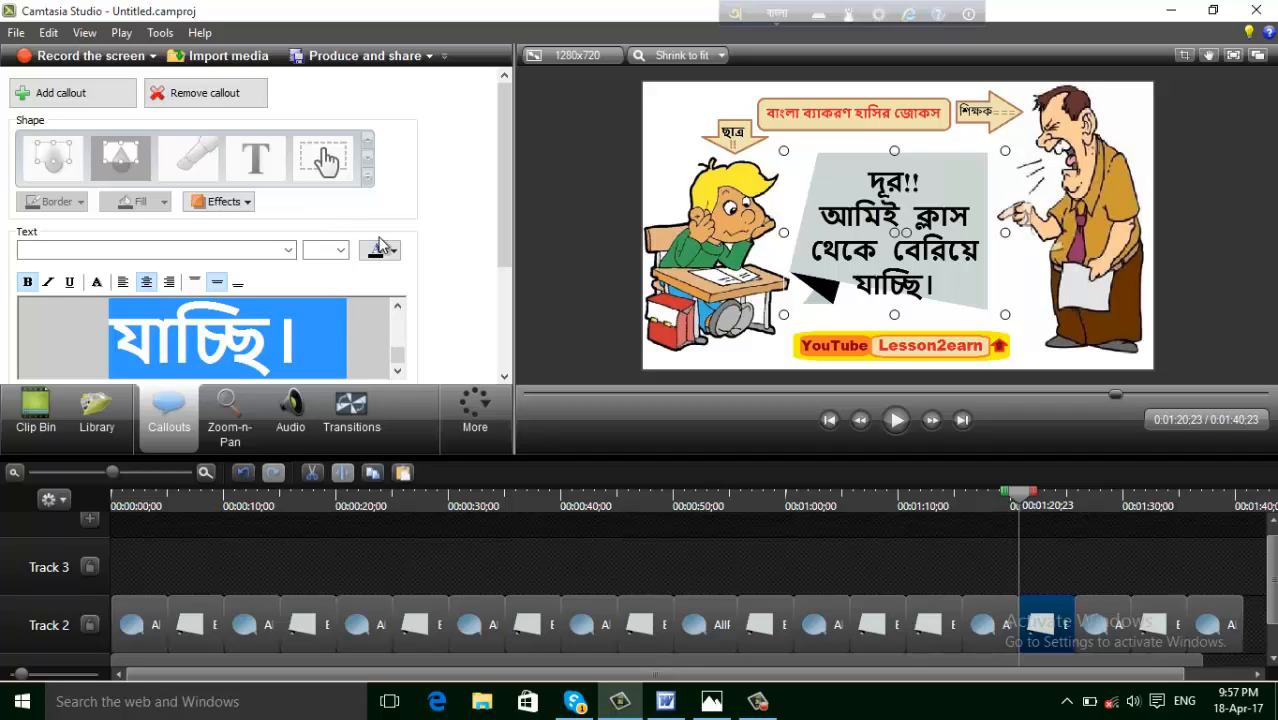
{"action": "left_click", "coordinate": [341, 250]}
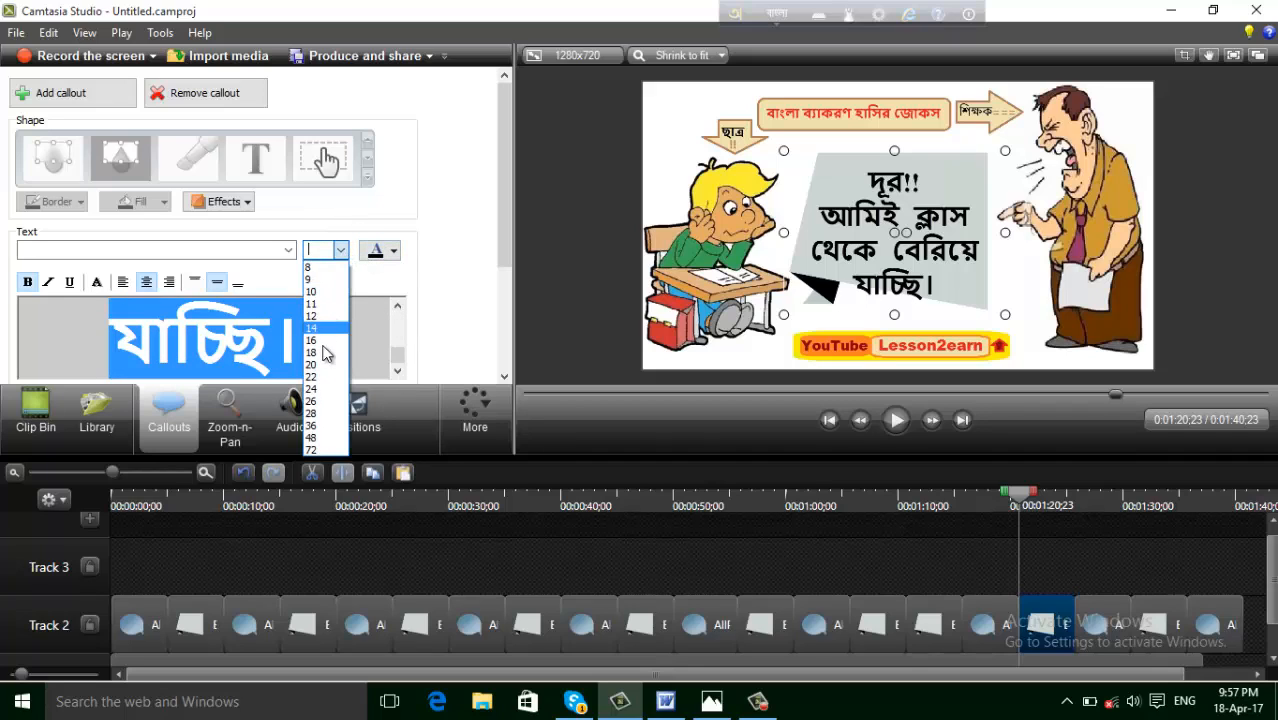
{"action": "left_click", "coordinate": [320, 428]}
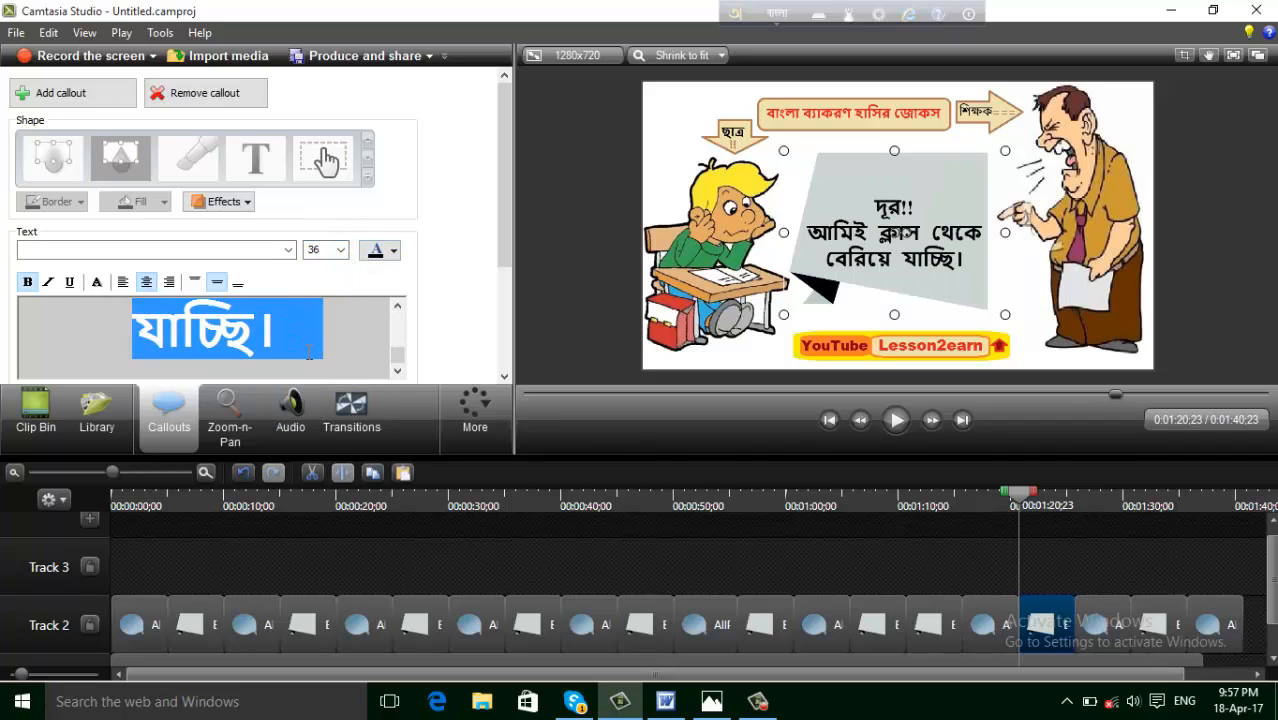
{"action": "left_click", "coordinate": [305, 303]}
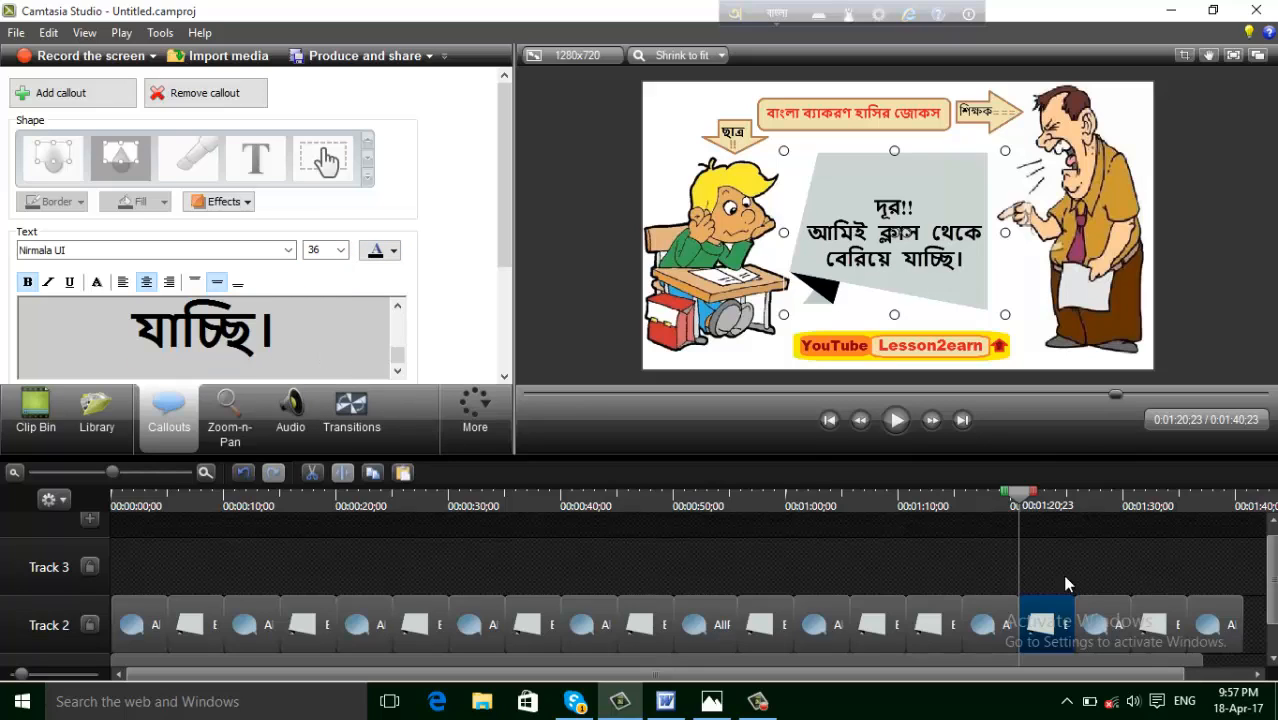
Move the playhead to about 0:01:28;06, copy "অনেক ছাত্রেরই চাহিদা মূলক বাক্য, স্যার ---" from the Word document, and return to Camtasia Studio.
{"action": "left_click_drag", "start_coordinate": [1018, 497], "coordinate": [1105, 497]}
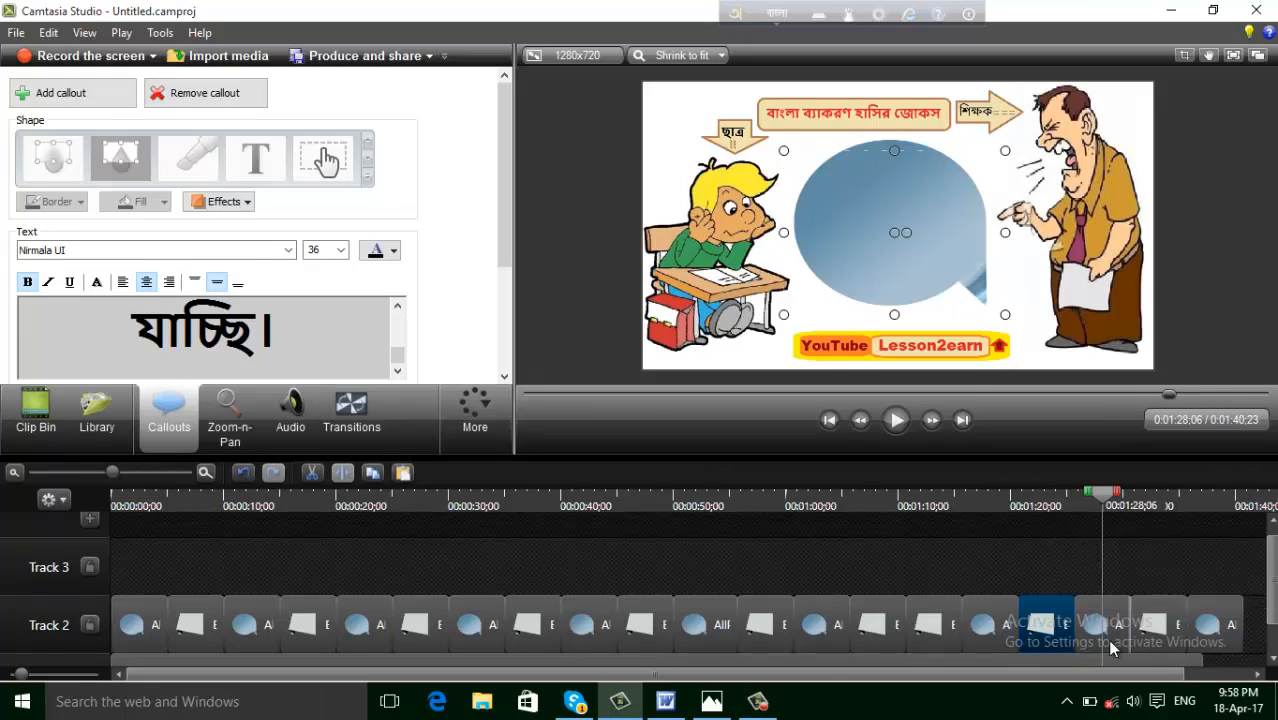
{"action": "left_click", "coordinate": [665, 702]}
{"action": "key", "text": "Down"}
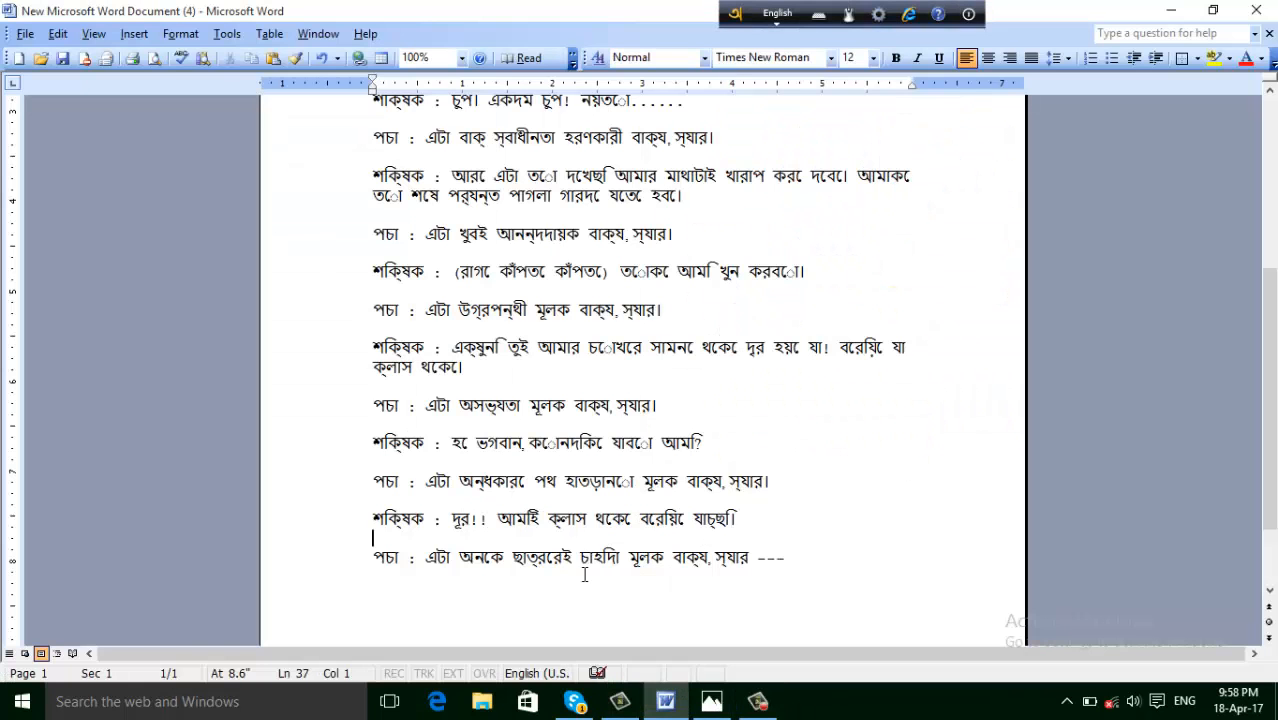
{"action": "left_click_drag", "start_coordinate": [459, 557], "coordinate": [785, 557]}
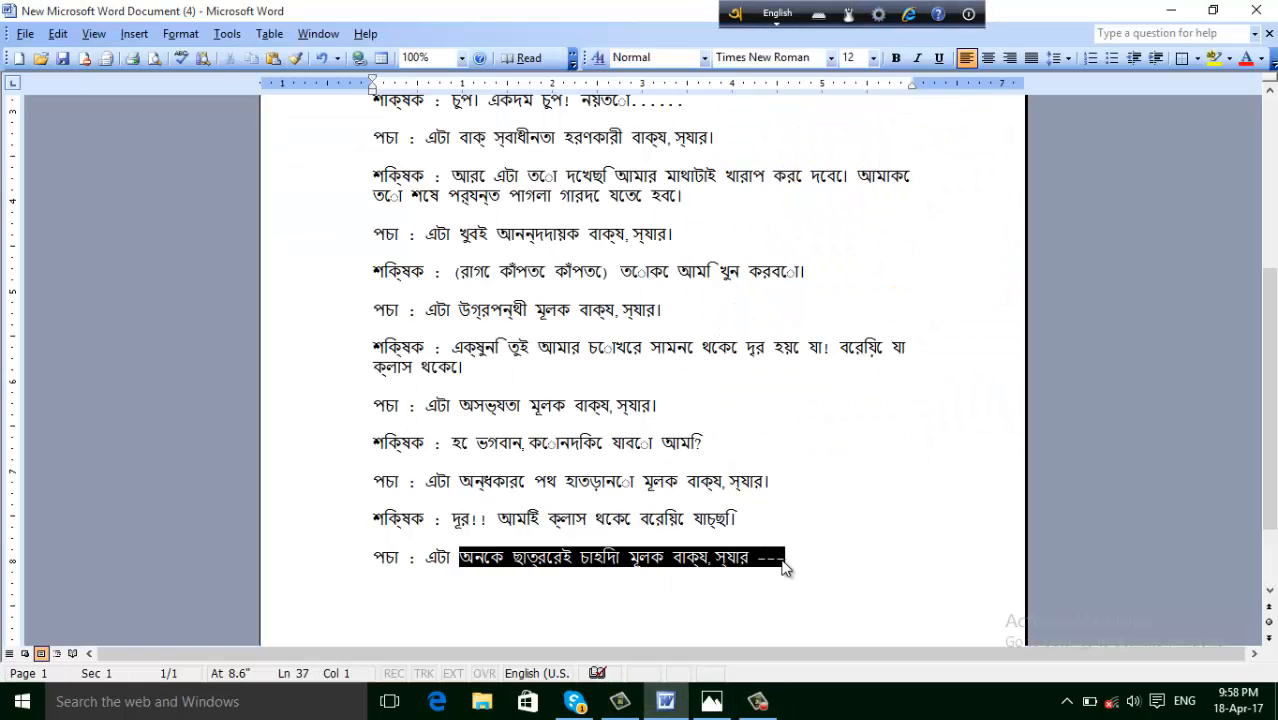
{"action": "right_click", "coordinate": [724, 555]}
{"action": "left_click", "coordinate": [770, 340]}
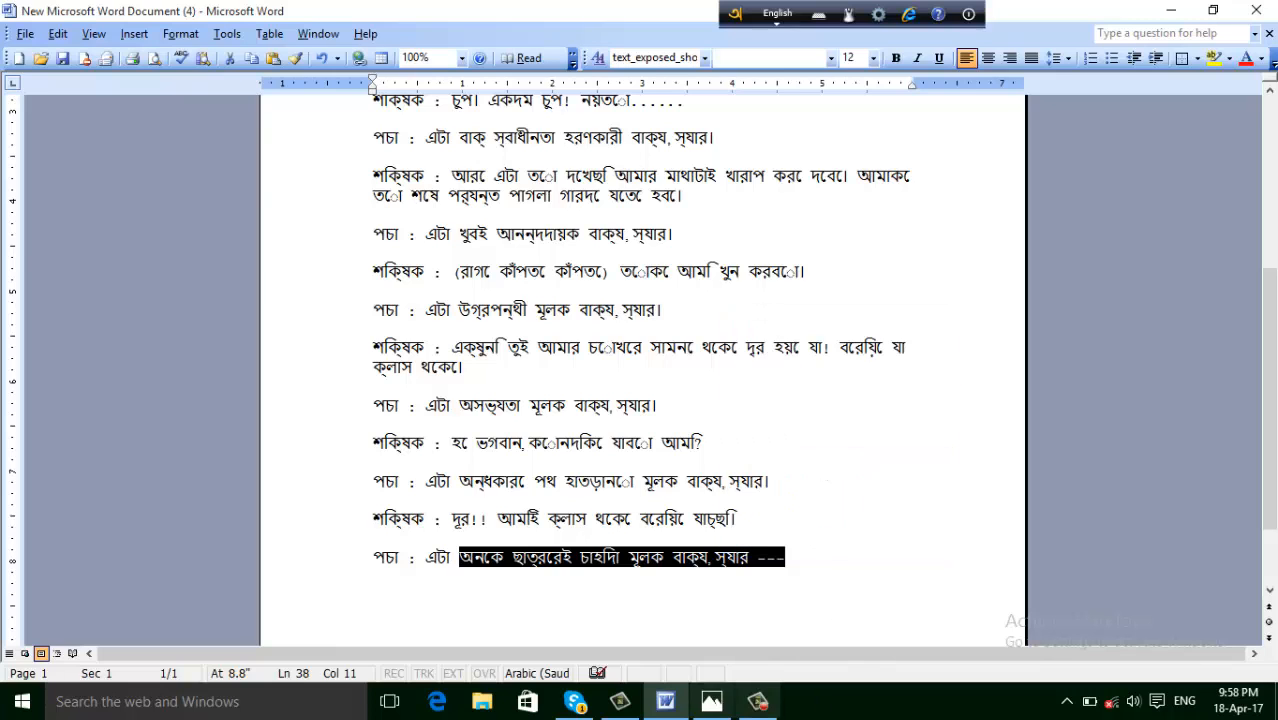
{"action": "left_click", "coordinate": [620, 702]}
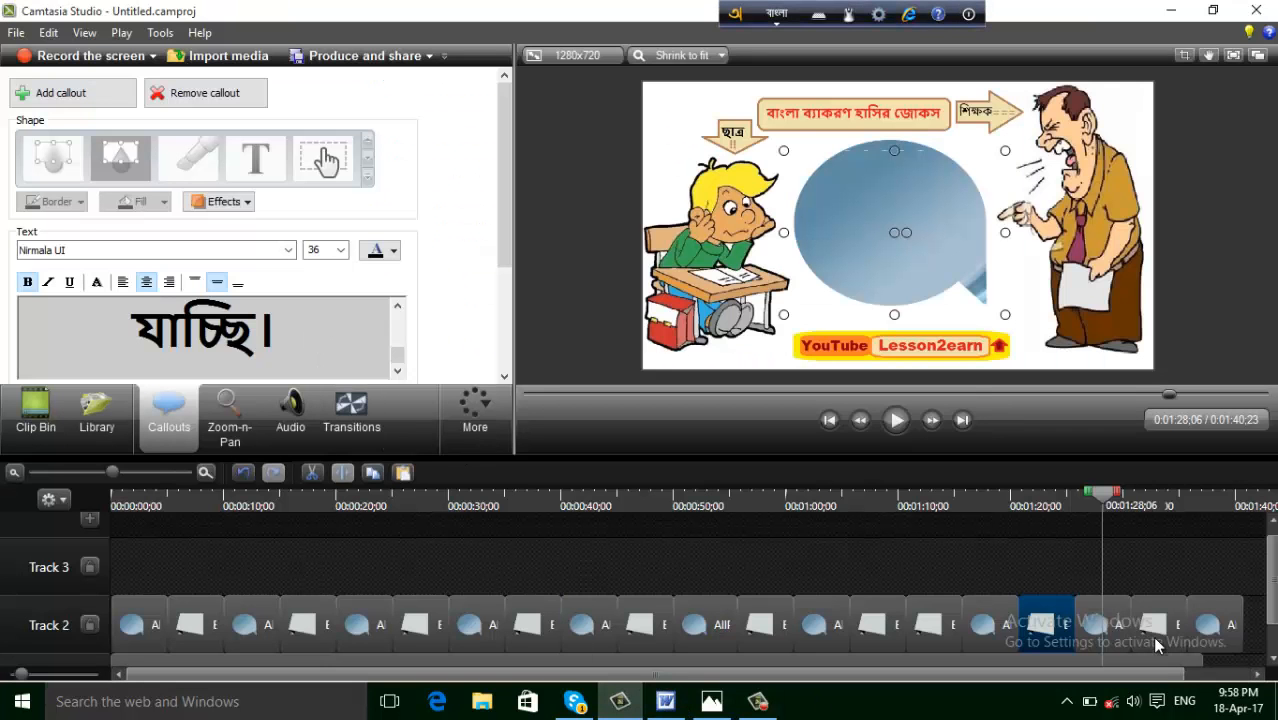
Paste the copied student line into the empty round bubble at 0:01:28;06 on Track 2.
{"action": "left_click", "coordinate": [1105, 624]}
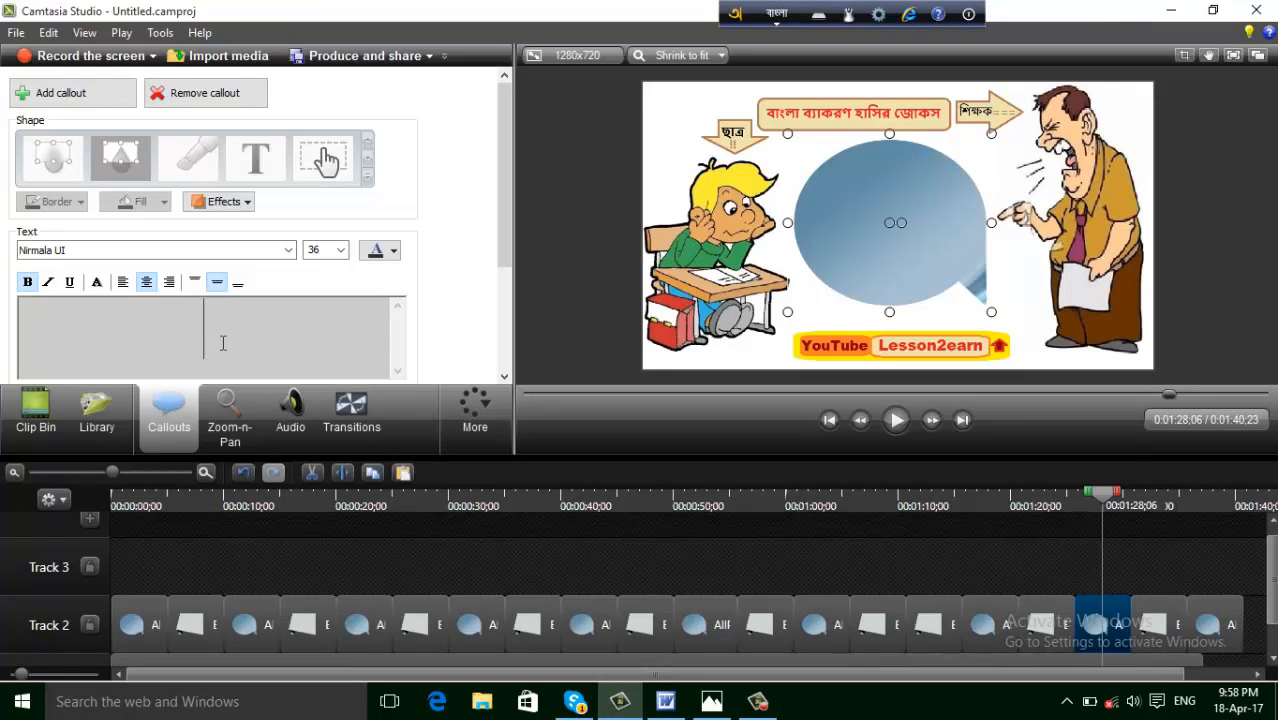
{"action": "left_click", "coordinate": [223, 343]}
{"action": "right_click", "coordinate": [197, 331]}
{"action": "left_click", "coordinate": [265, 415]}
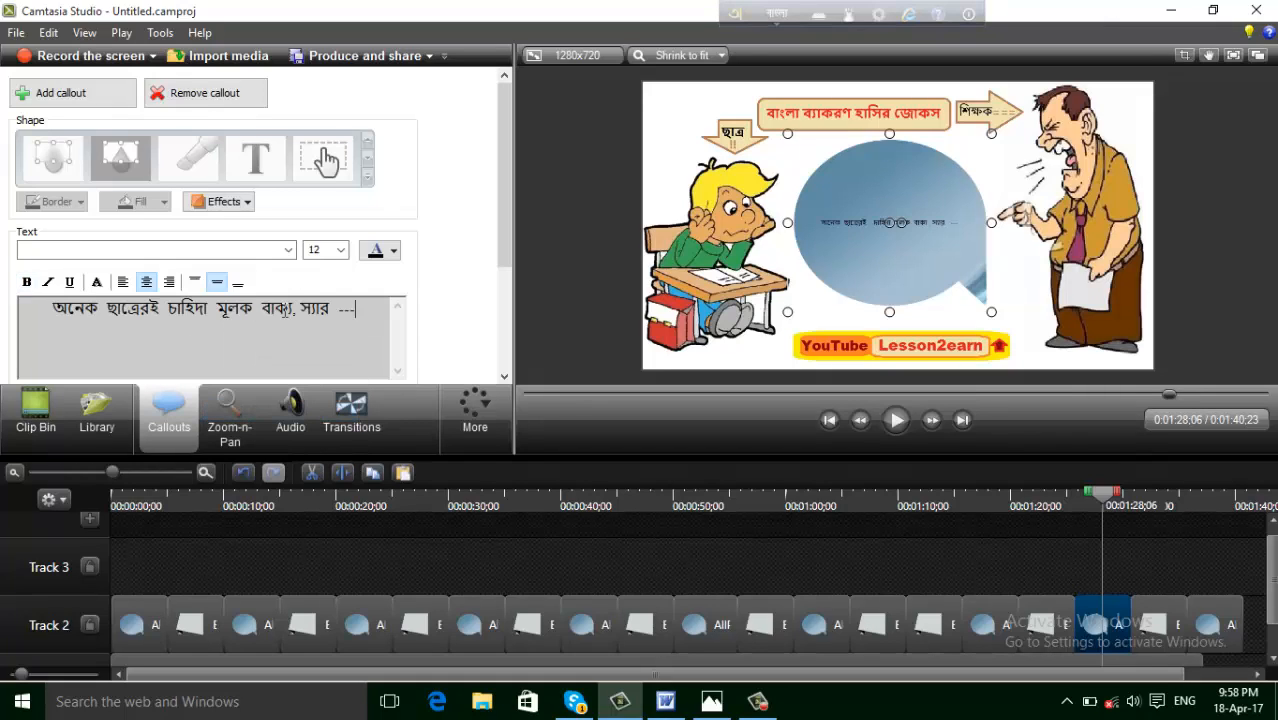
Make the text of the round bubble at 0:01:28;06 bold at font size 36 and check its wrapped lines.
{"action": "left_click_drag", "start_coordinate": [291, 318], "coordinate": [39, 330]}
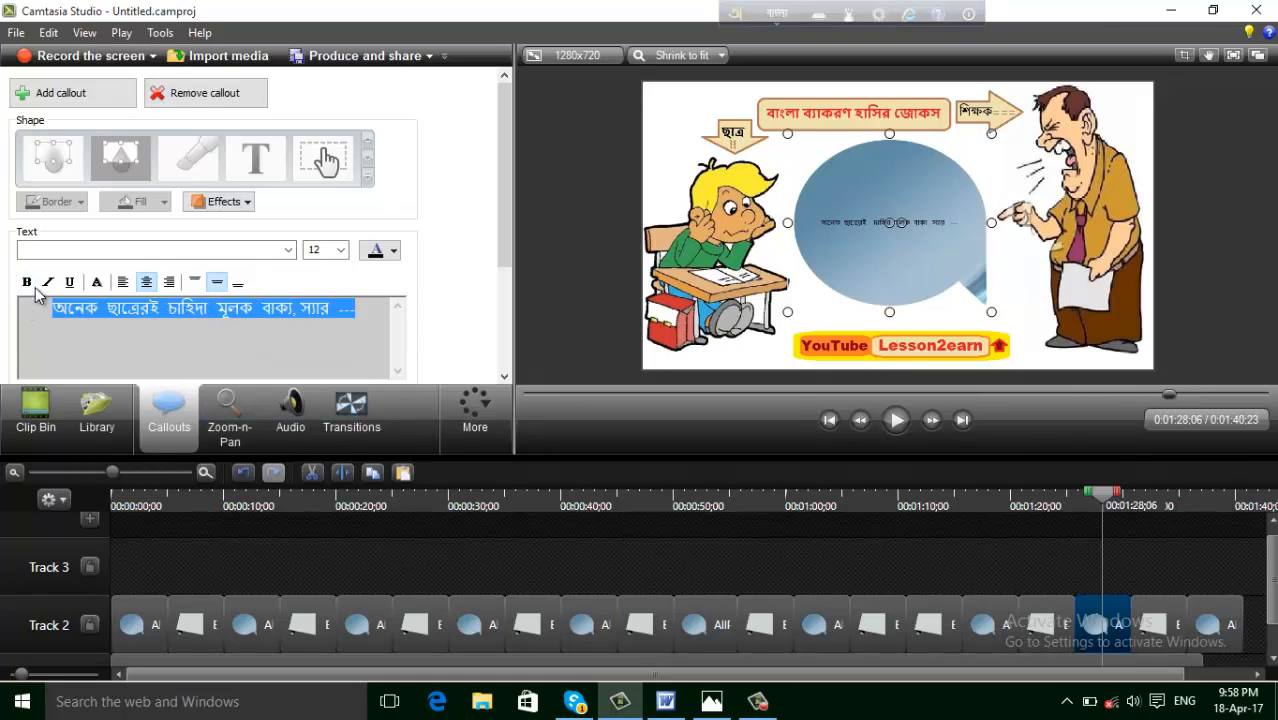
{"action": "left_click", "coordinate": [27, 282]}
{"action": "left_click", "coordinate": [340, 250]}
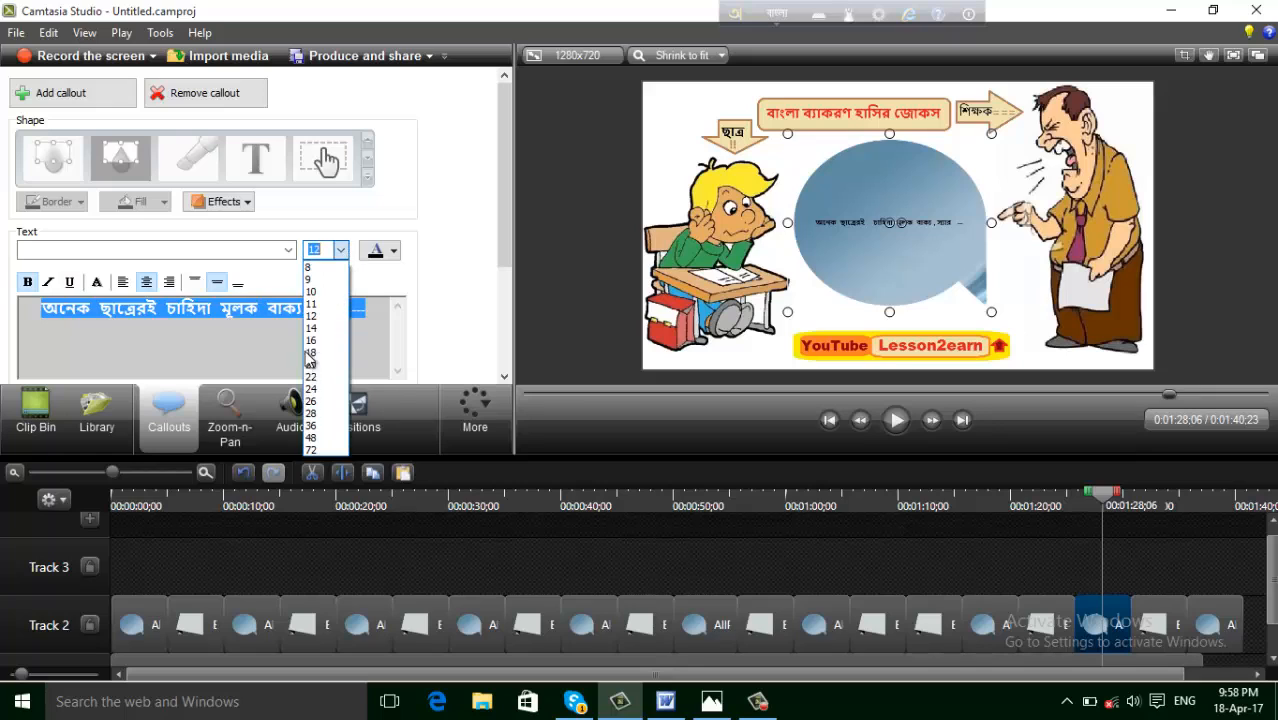
{"action": "left_click", "coordinate": [318, 426]}
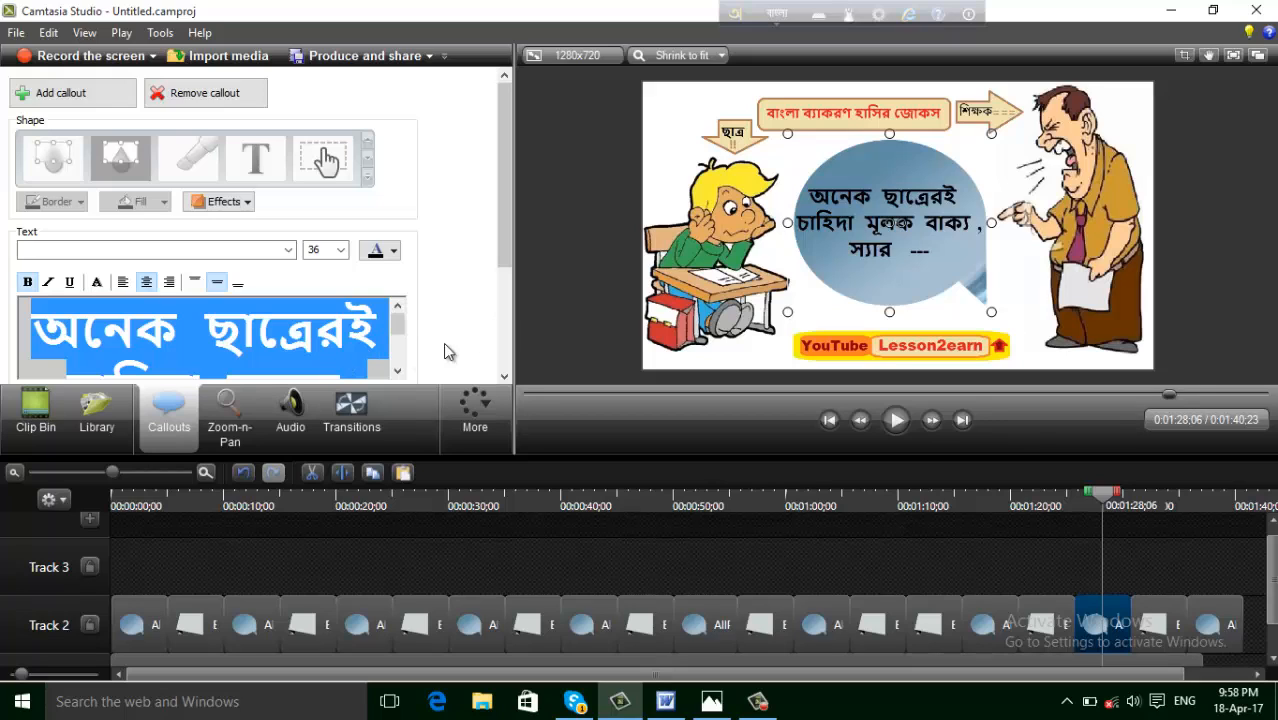
{"action": "left_click", "coordinate": [357, 366]}
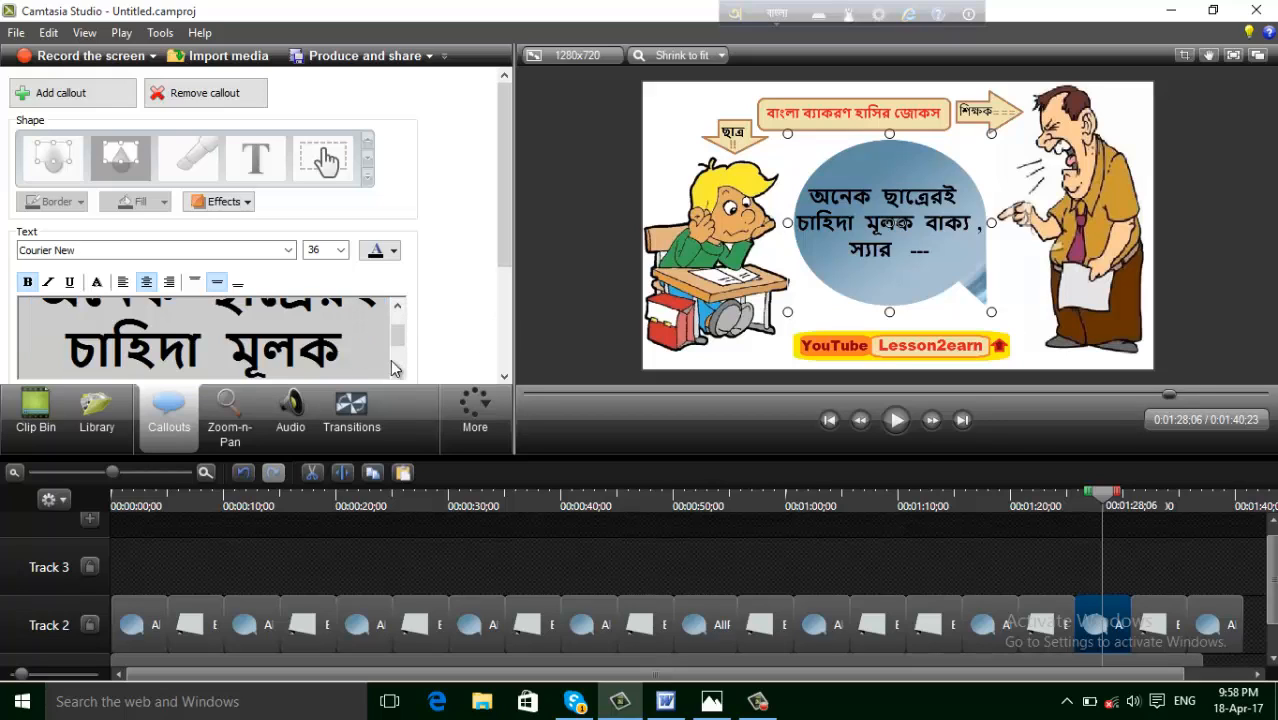
{"action": "scroll", "coordinate": [380, 356], "scroll_direction": "down", "scroll_amount": 1}
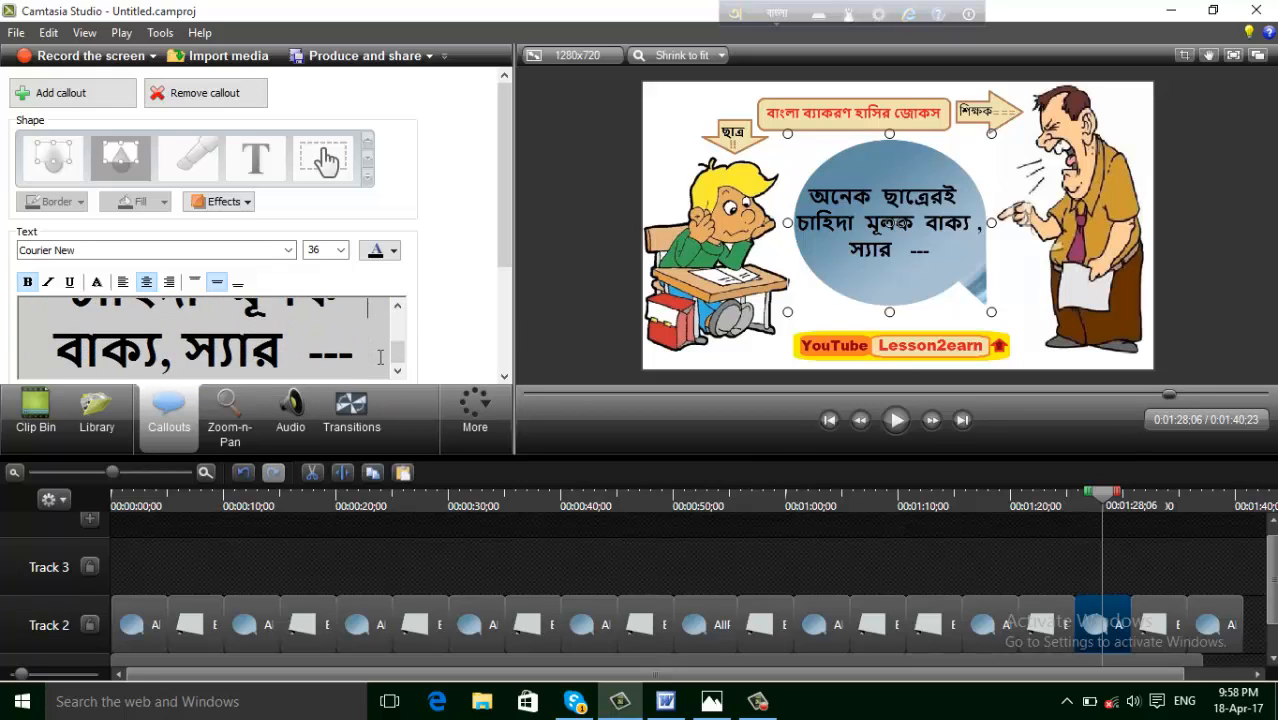
{"action": "left_click", "coordinate": [380, 356]}
Delete the two unused bubbles that follow the student's round bubble at the end of Track 2.
{"action": "left_click", "coordinate": [1208, 624]}
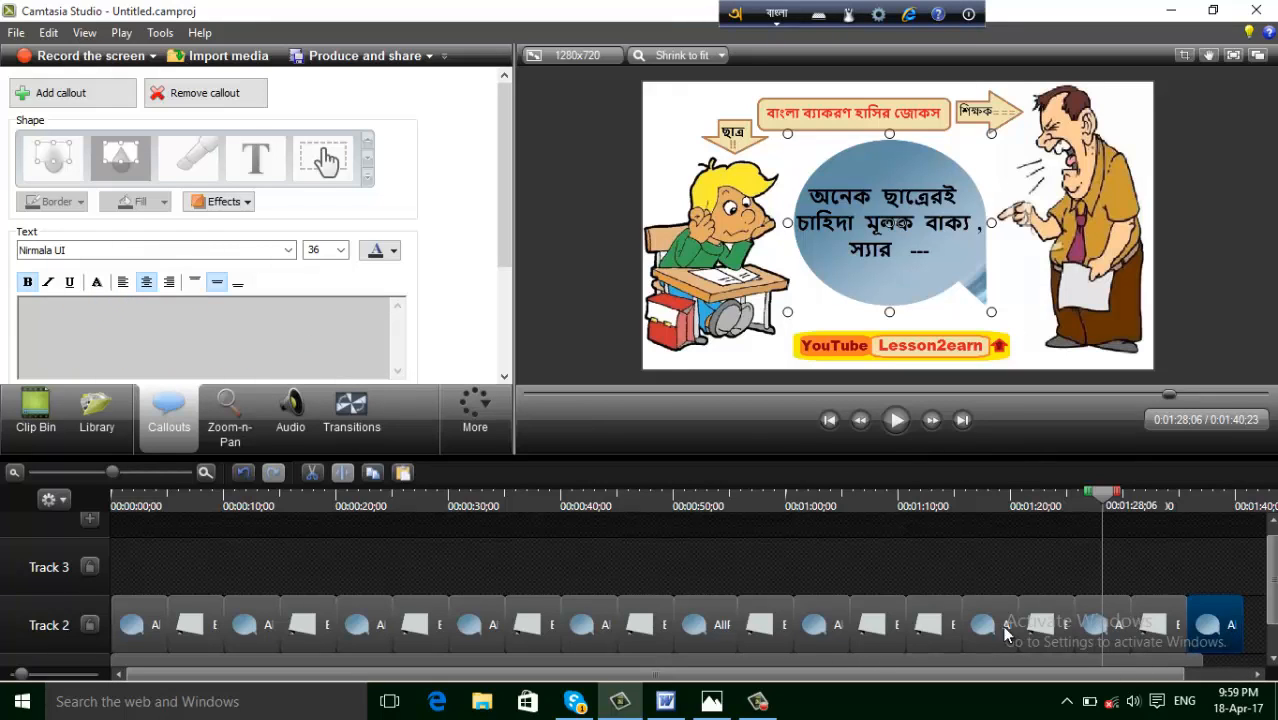
{"action": "right_click", "coordinate": [1171, 620]}
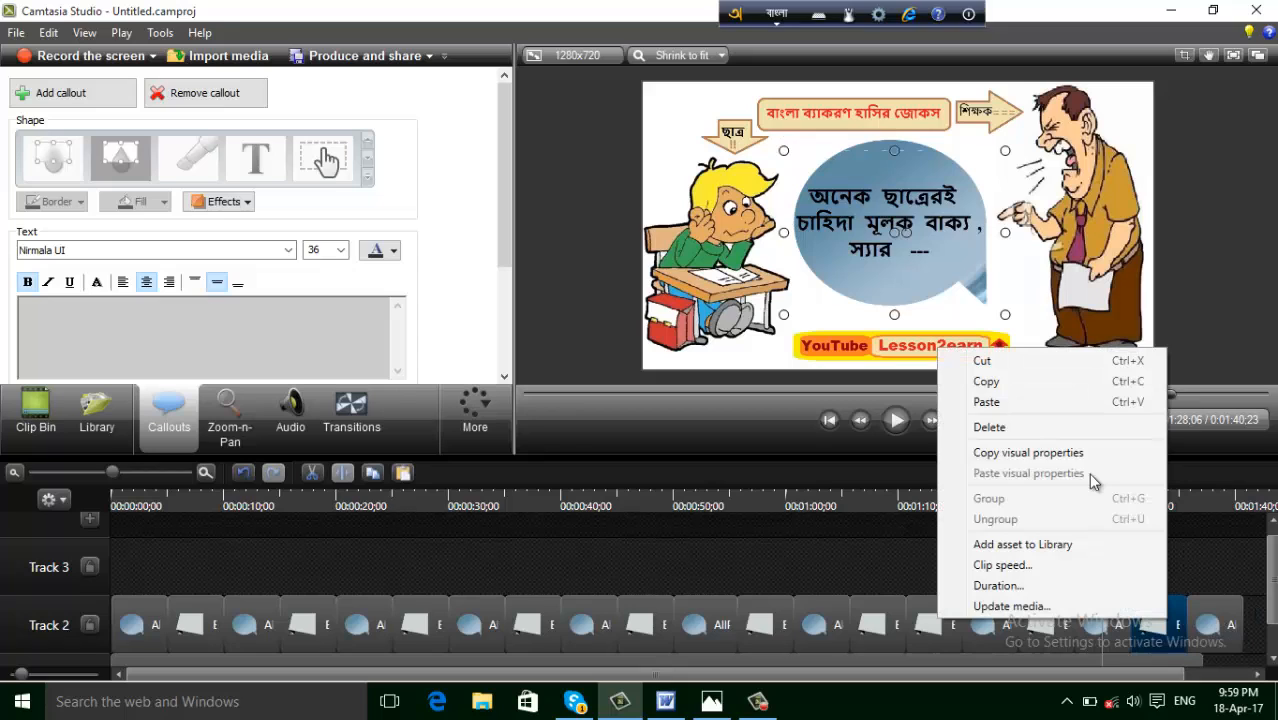
{"action": "left_click", "coordinate": [1024, 424]}
{"action": "right_click", "coordinate": [1227, 603]}
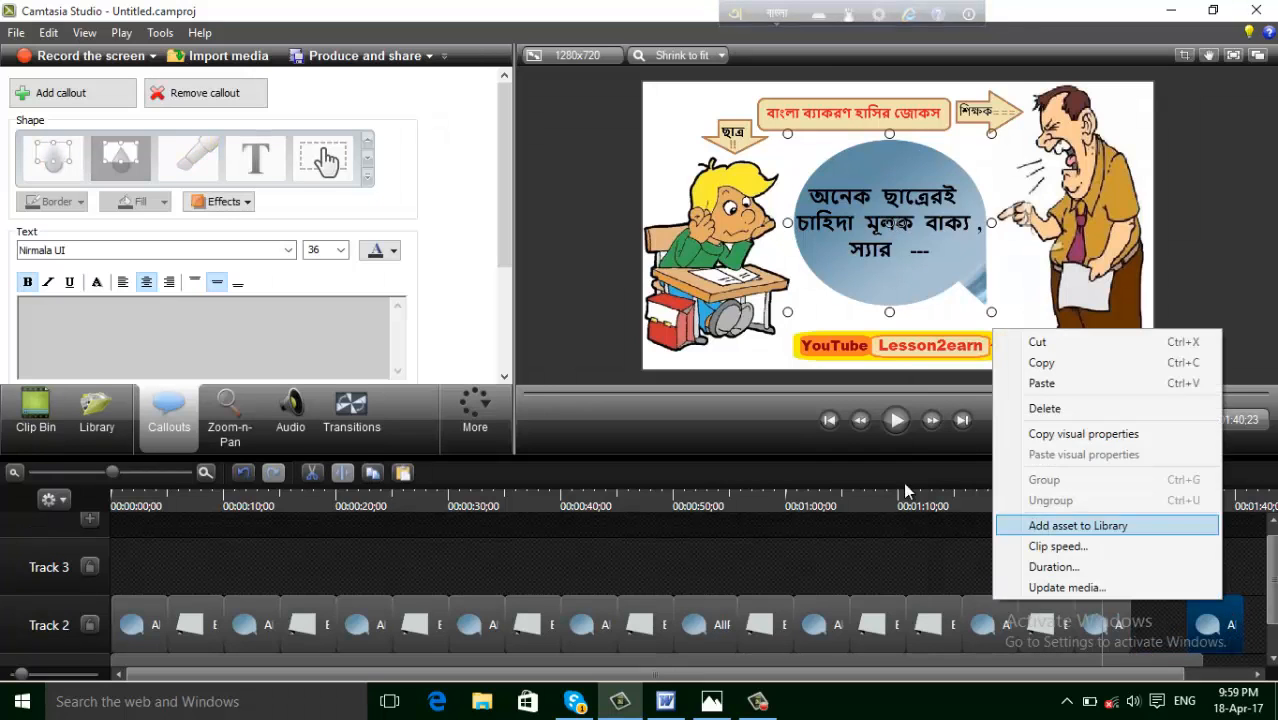
{"action": "left_click", "coordinate": [1050, 410]}
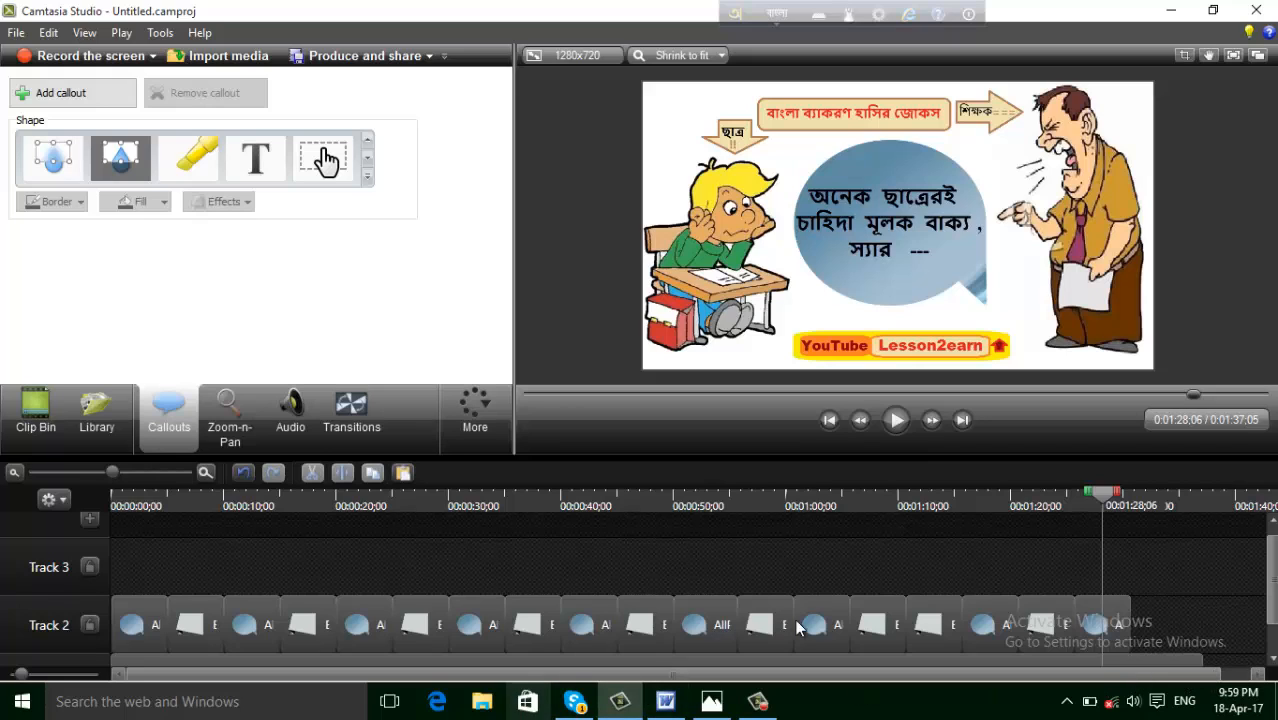
Shorten the g.jpeg background on Track 1 to end with Track 2's last bubble at 0:01:30;23.
{"action": "scroll", "coordinate": [870, 624], "scroll_direction": "down", "scroll_amount": 1}
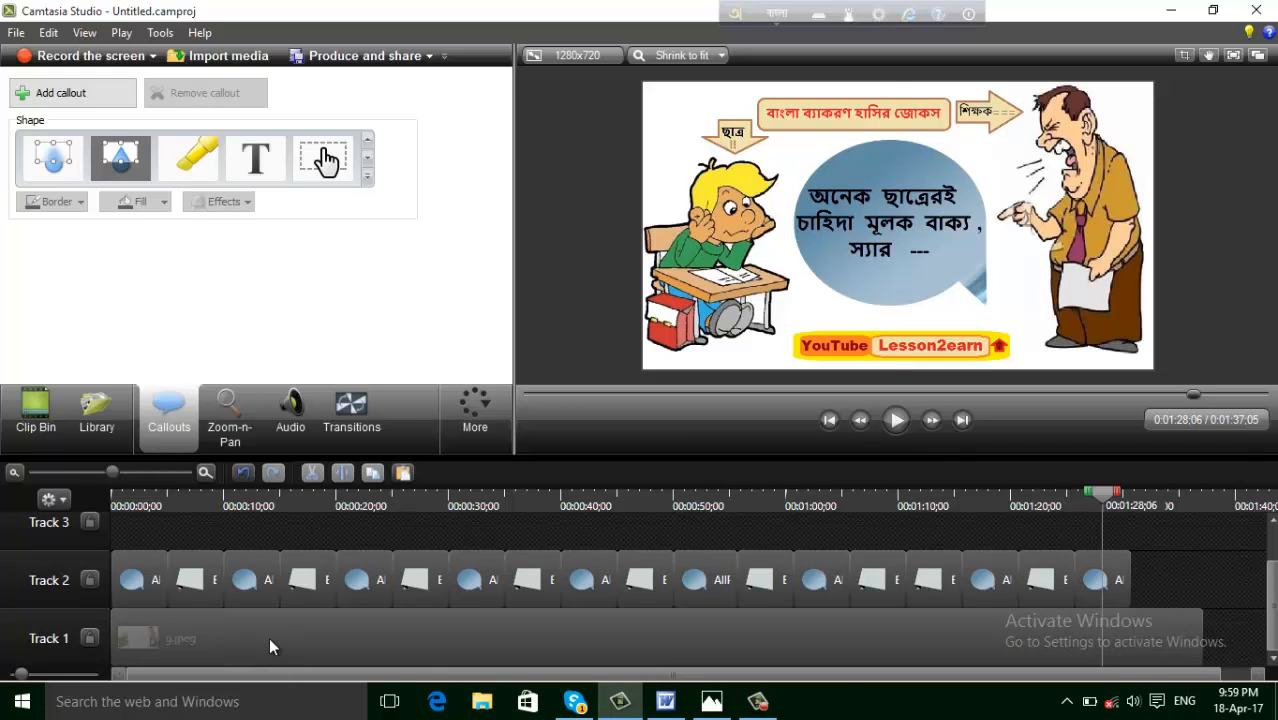
{"action": "left_click", "coordinate": [269, 637]}
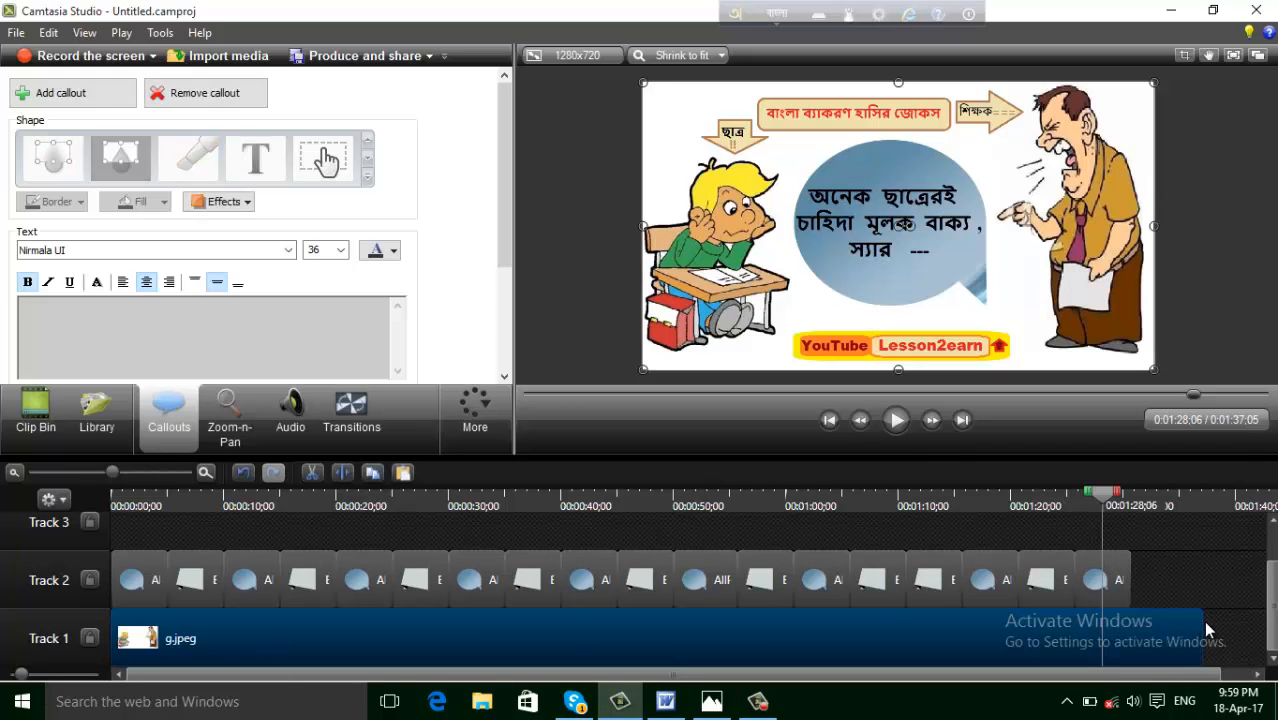
{"action": "left_click_drag", "start_coordinate": [1201, 620], "coordinate": [1138, 625]}
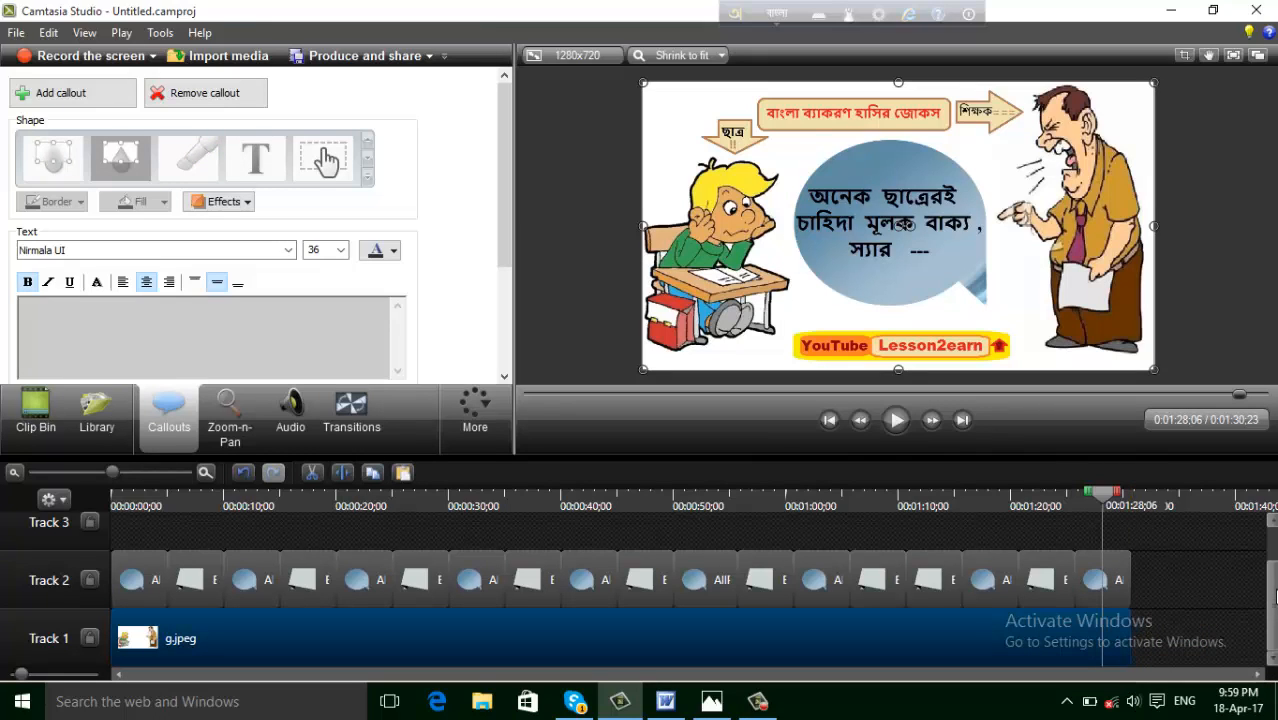
Move the playhead back to the start of the timeline at 0:00:00;00.
{"action": "left_click_drag", "start_coordinate": [1274, 597], "coordinate": [1274, 568]}
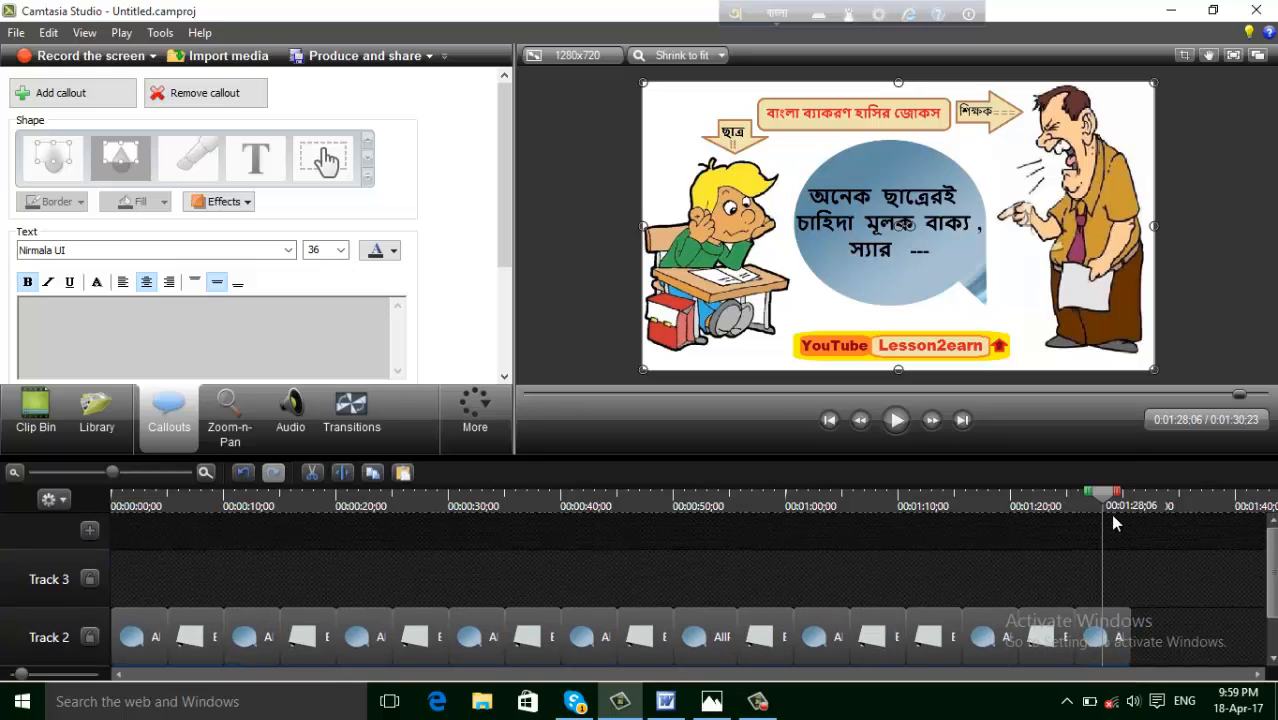
{"action": "left_click_drag", "start_coordinate": [1133, 502], "coordinate": [1102, 558]}
{"action": "left_click_drag", "start_coordinate": [516, 589], "coordinate": [155, 666]}
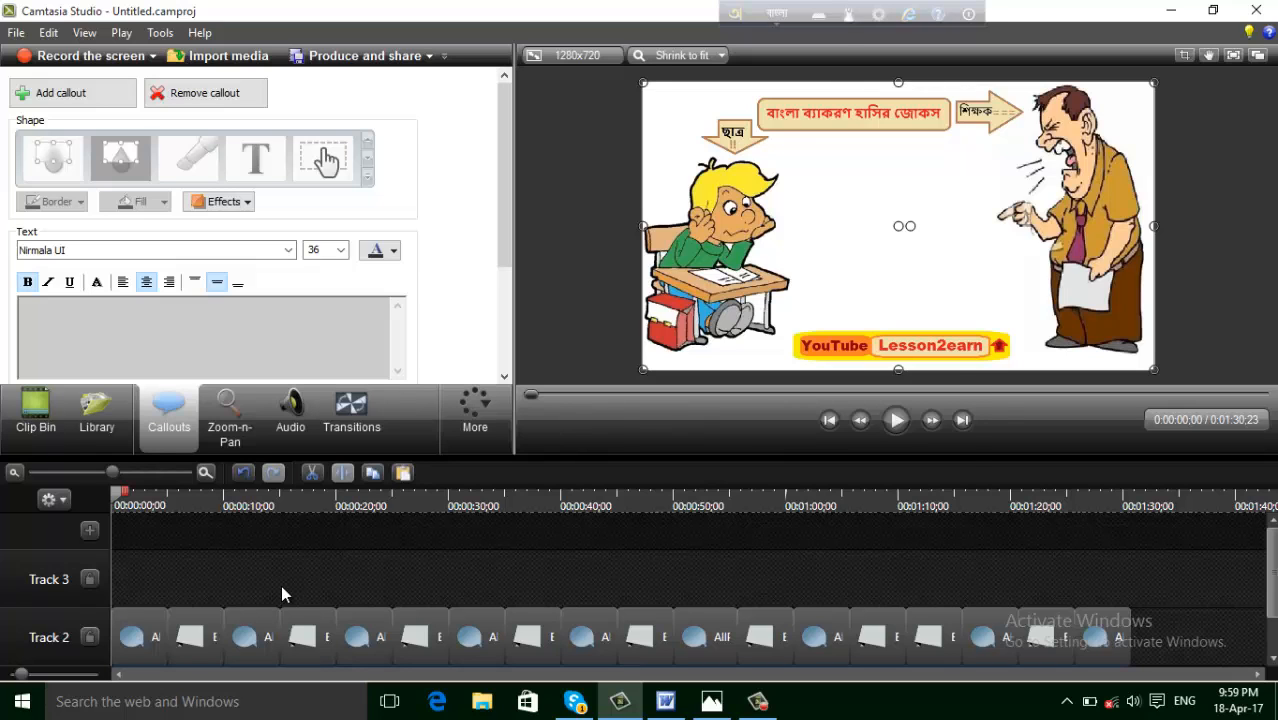
Import the audio file 10youtube.com_Alan-Walker-Spectre-NCS-Release_AOeY-nDp7hI.mp3 from the Desktop.
{"action": "key", "text": "ctrl+i"}
{"action": "scroll", "coordinate": [957, 297], "scroll_direction": "down", "scroll_amount": 1}
{"action": "scroll", "coordinate": [957, 297], "scroll_direction": "down", "scroll_amount": 2}
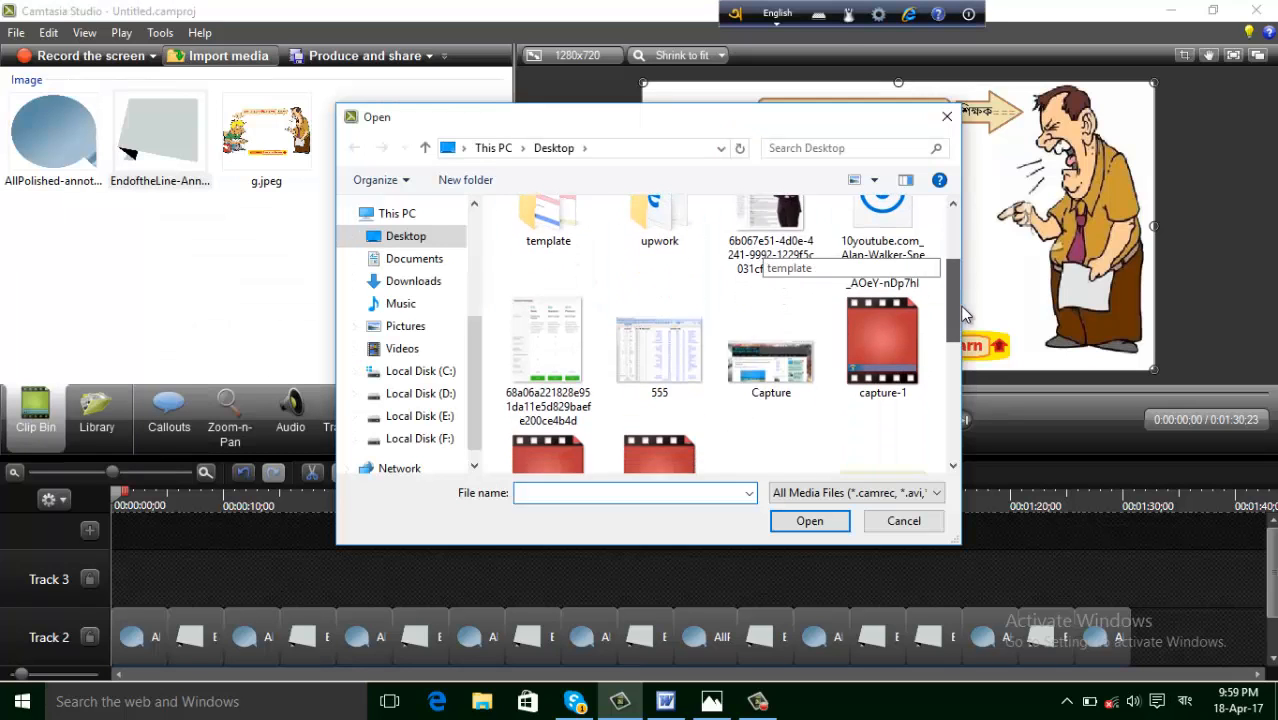
{"action": "scroll", "coordinate": [975, 302], "scroll_direction": "up", "scroll_amount": 1}
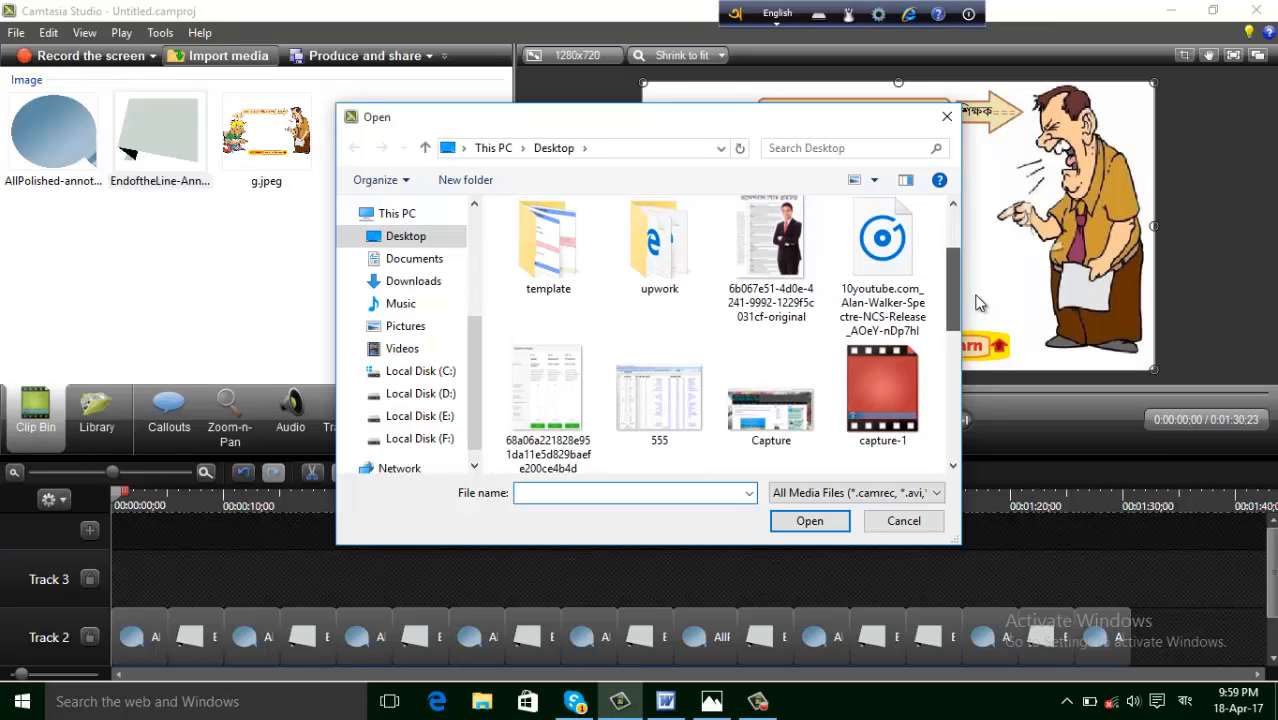
{"action": "left_click", "coordinate": [895, 282]}
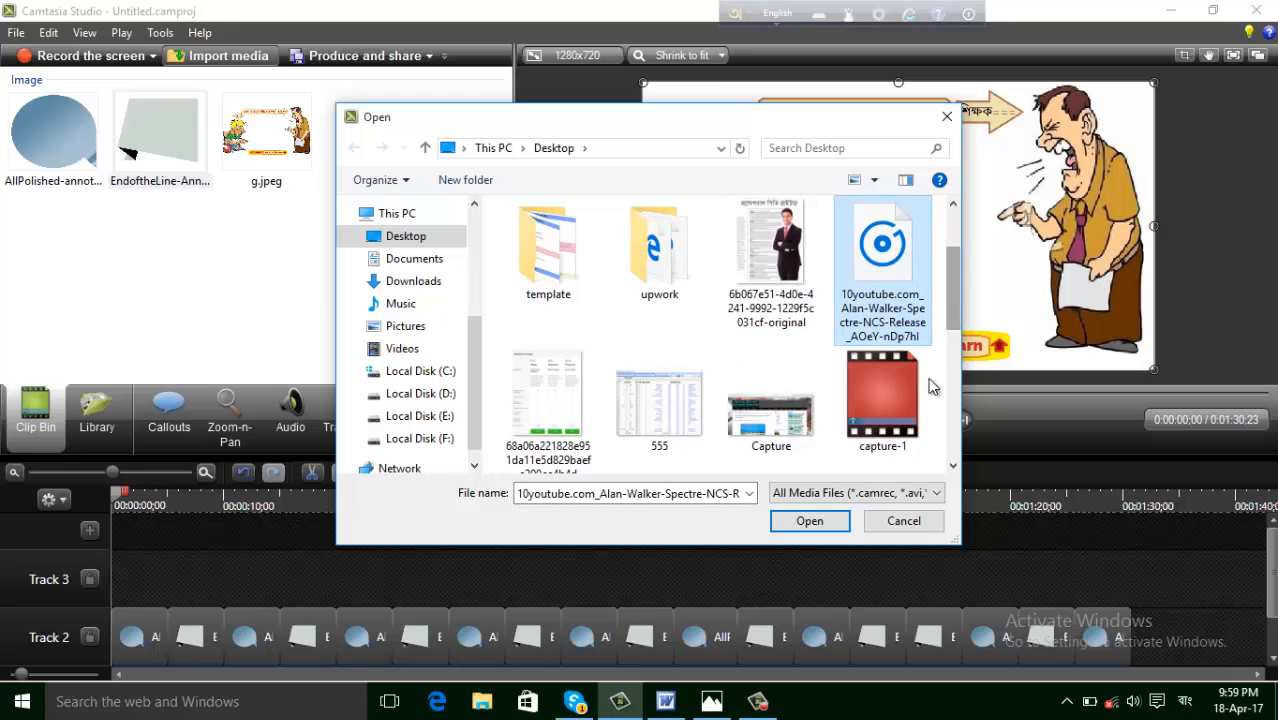
{"action": "left_click", "coordinate": [814, 521]}
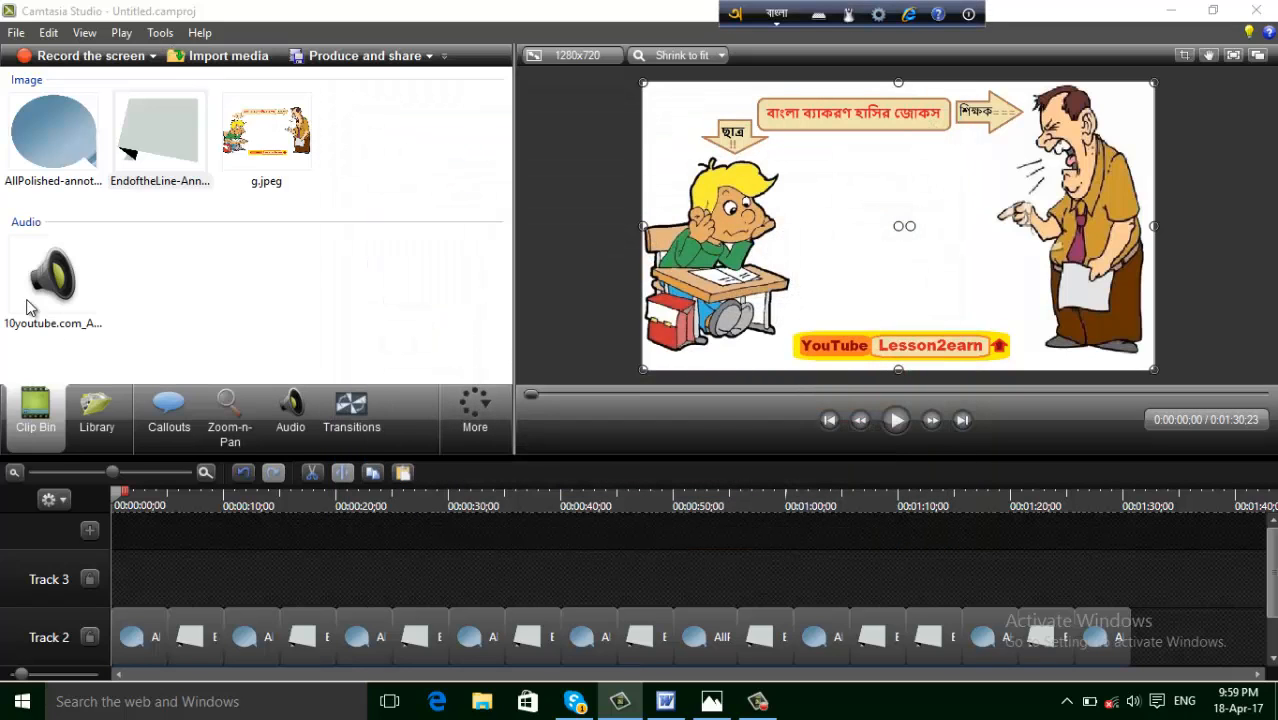
Place the imported Alan Walker Spectre audio on Track 3 so it starts at 0:00:00;00.
{"action": "left_click", "coordinate": [82, 282]}
{"action": "left_click_drag", "start_coordinate": [60, 280], "coordinate": [205, 575]}
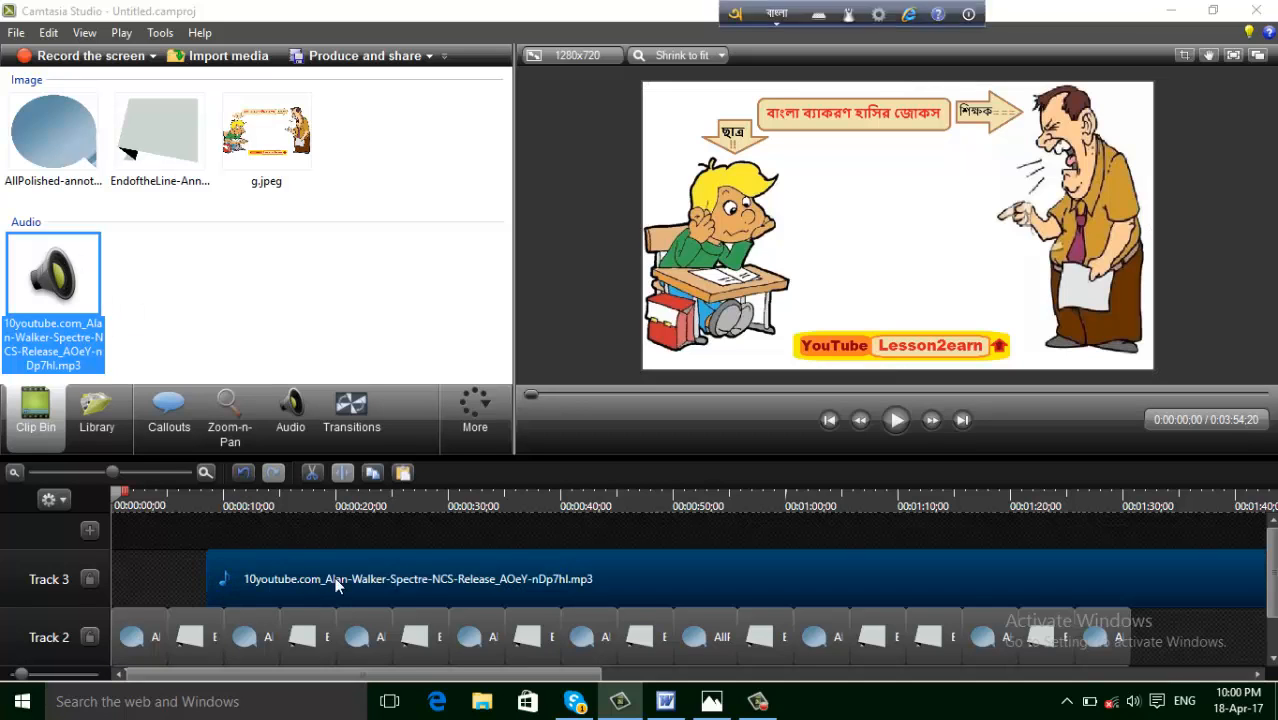
{"action": "left_click_drag", "start_coordinate": [570, 561], "coordinate": [402, 561]}
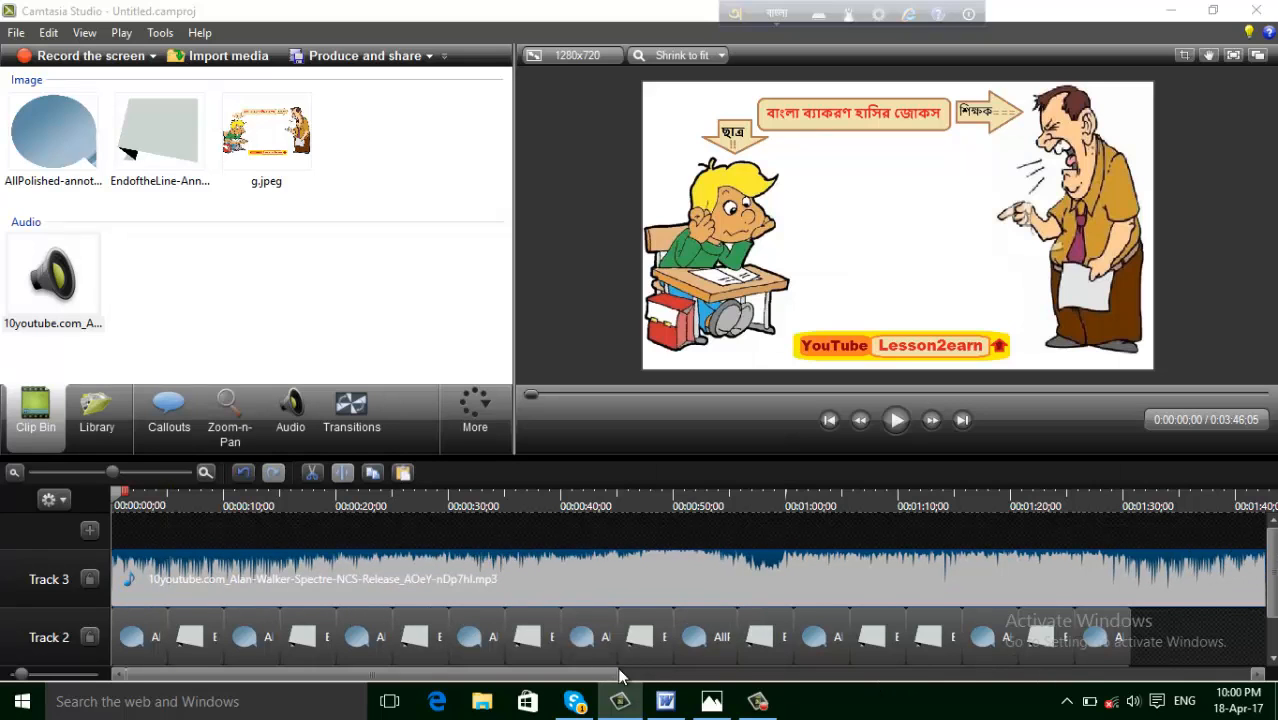
Trim the end of the Track 3 audio back to about 0:01:41;03.
{"action": "left_click_drag", "start_coordinate": [650, 675], "coordinate": [1163, 635]}
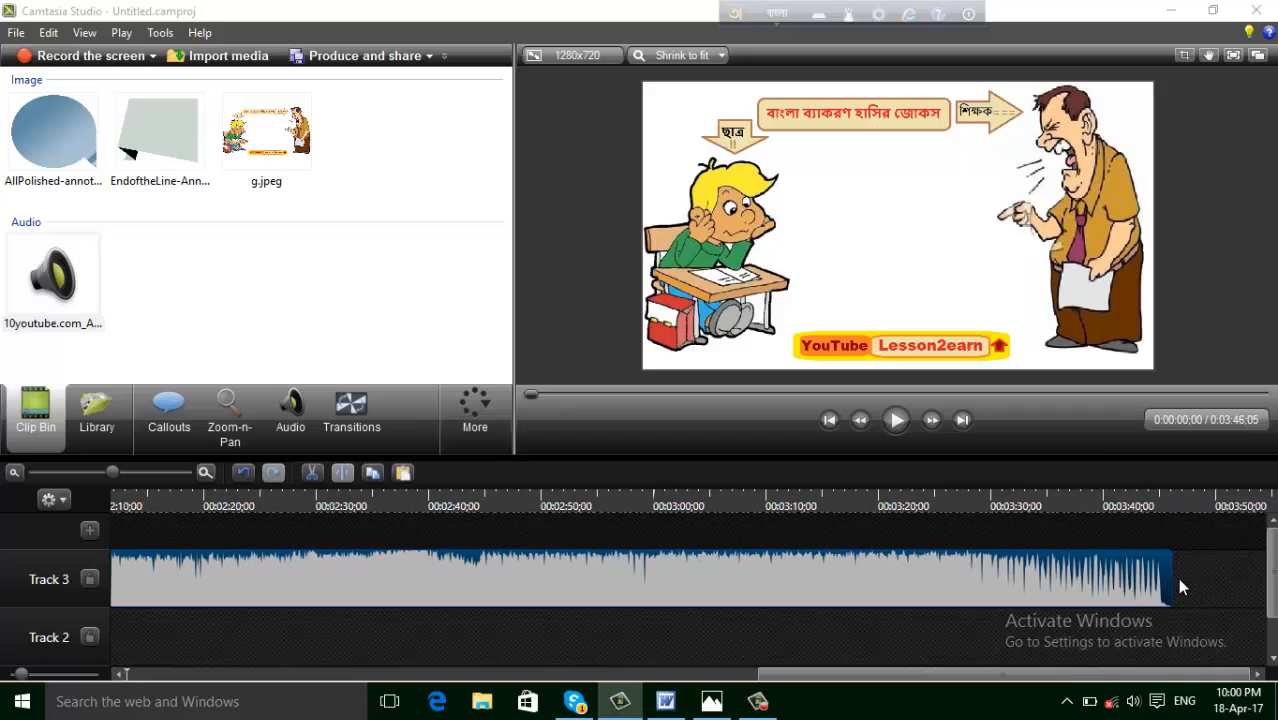
{"action": "left_click_drag", "start_coordinate": [1170, 580], "coordinate": [216, 592]}
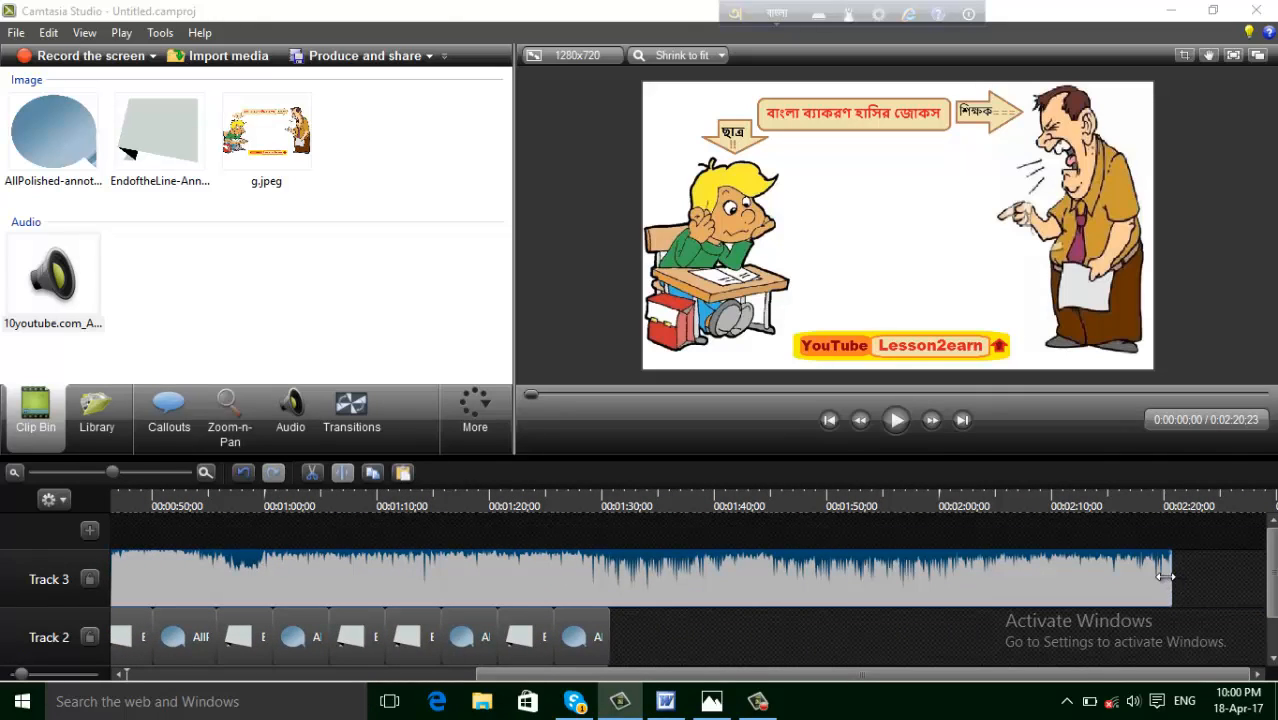
{"action": "left_click_drag", "start_coordinate": [1171, 590], "coordinate": [716, 630]}
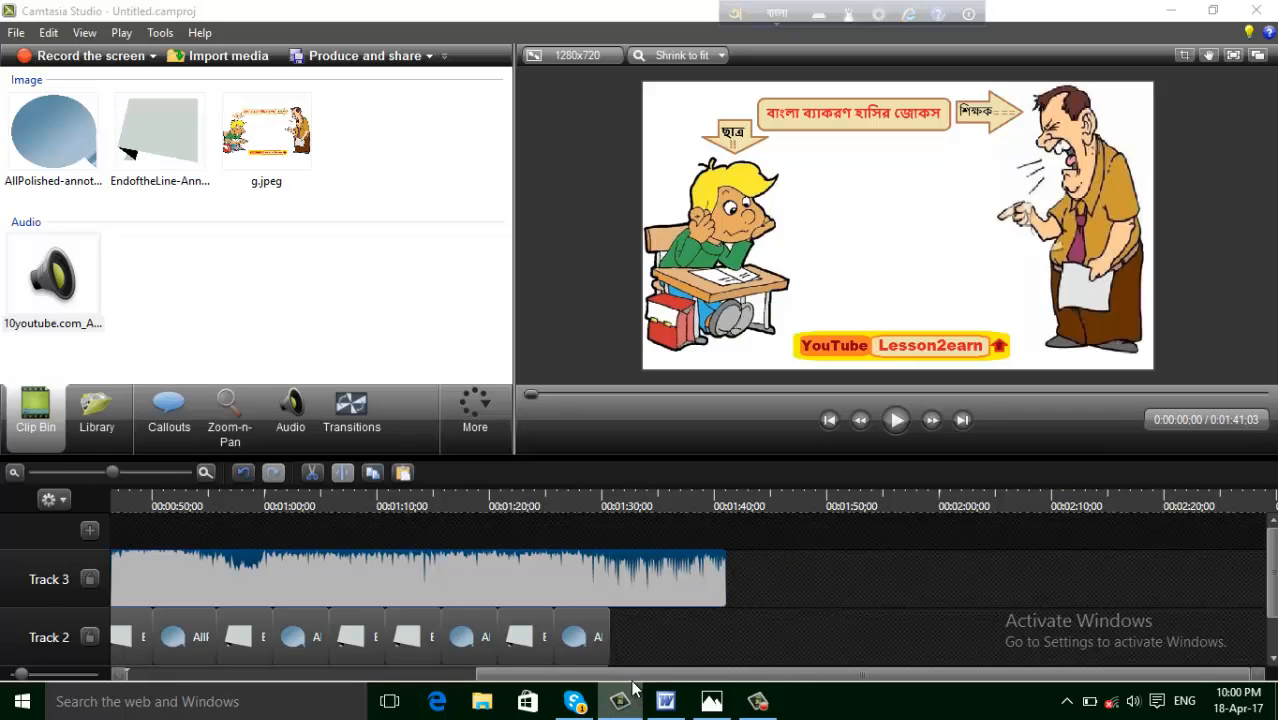
Preview the opening up to about 0:00:12;05, and trim the Track 3 audio to end with Track 2's last bubble at 0:01:30;23.
{"action": "left_click_drag", "start_coordinate": [594, 675], "coordinate": [186, 671]}
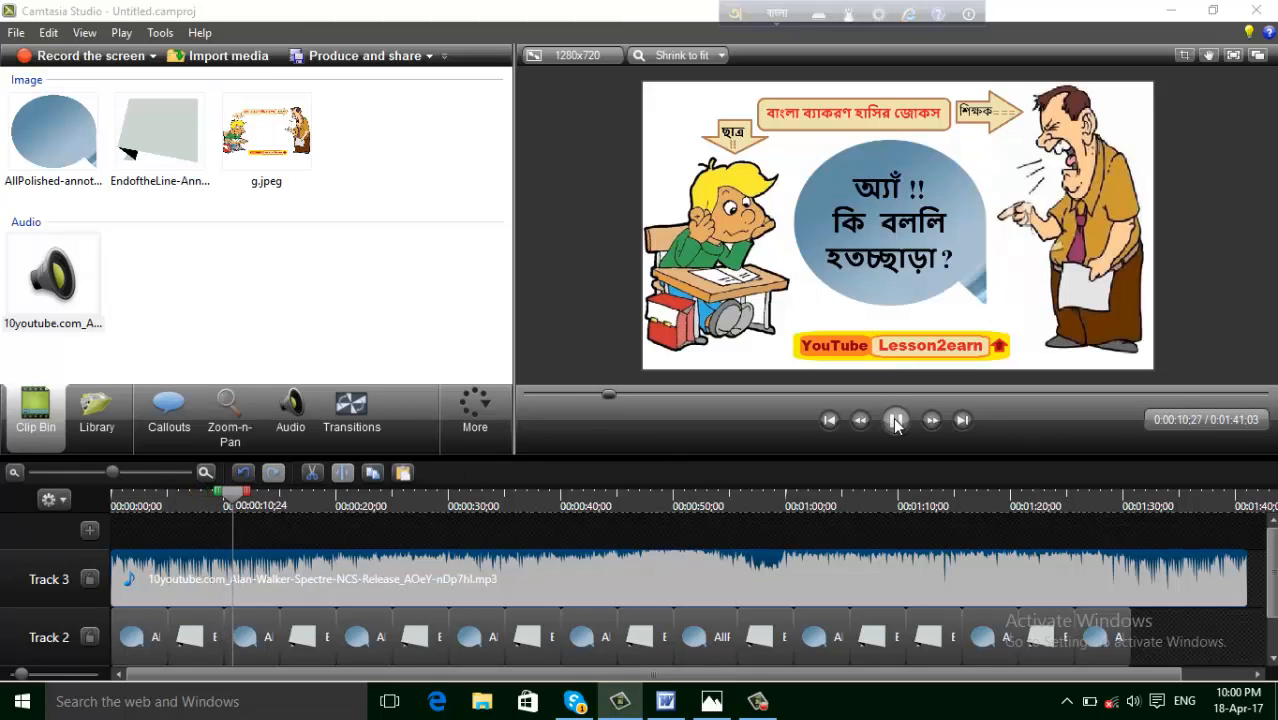
{"action": "left_click", "coordinate": [903, 423]}
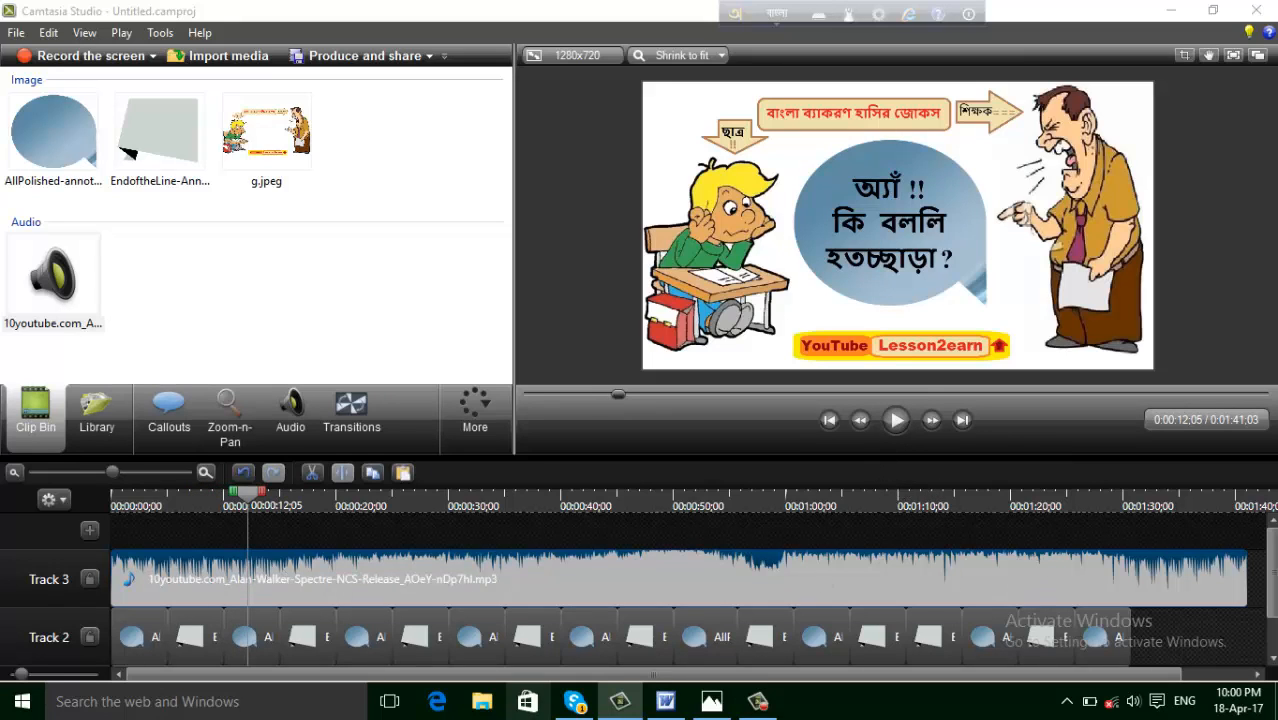
{"action": "left_click_drag", "start_coordinate": [517, 677], "coordinate": [728, 695]}
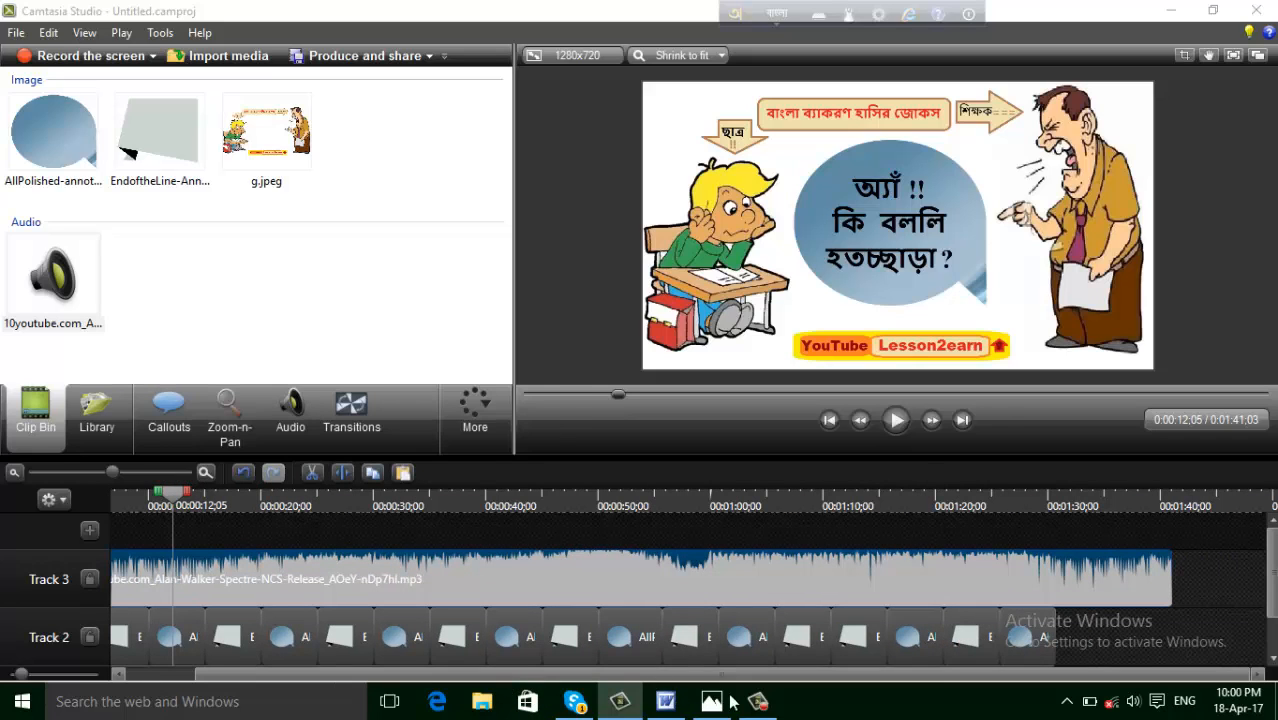
{"action": "left_click_drag", "start_coordinate": [1171, 578], "coordinate": [1046, 572]}
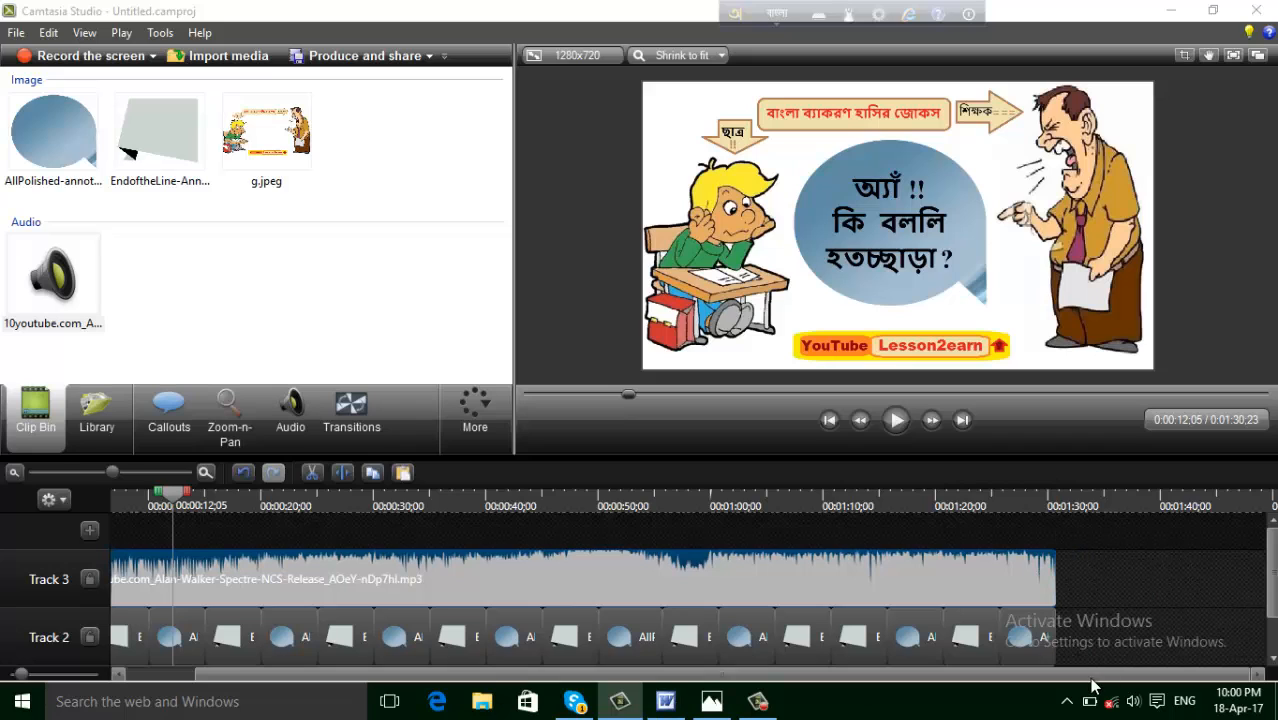